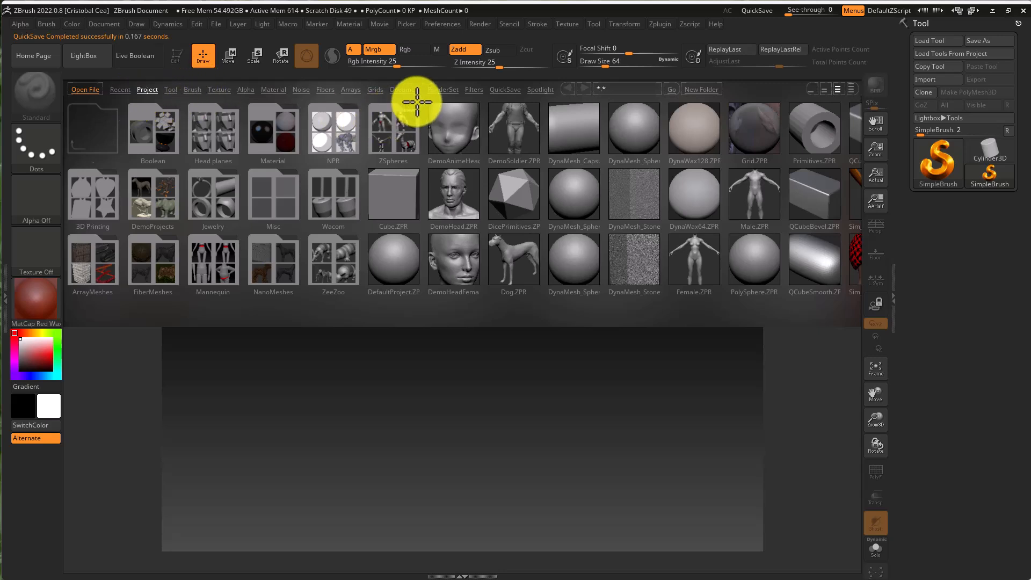
- Open the QuickSave project QS_16_UH from the Lightbox without saving changes to the current project
{"action": "left_click", "coordinate": [121, 89]}
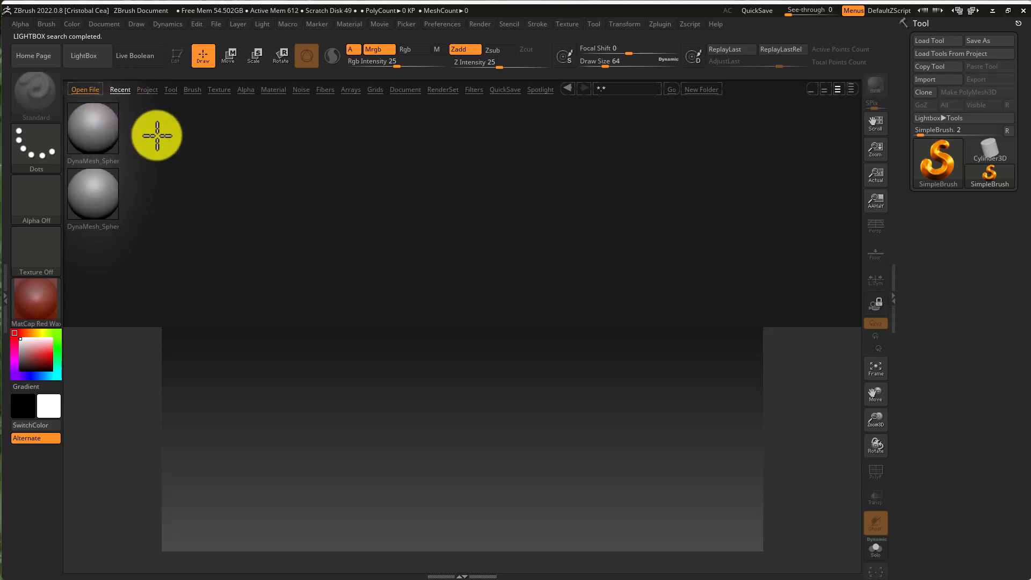
{"action": "left_click", "coordinate": [505, 89]}
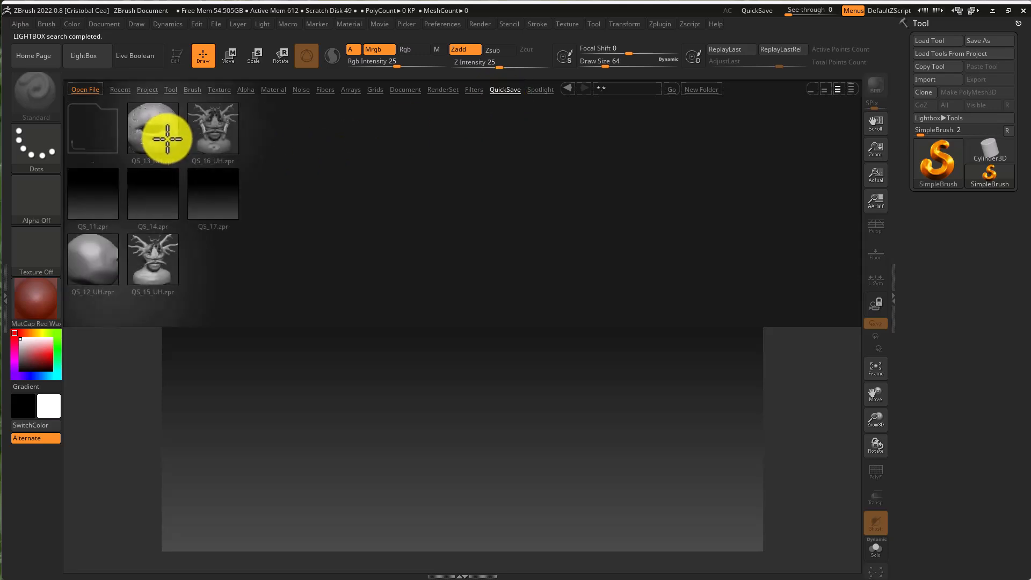
{"action": "left_click", "coordinate": [221, 134]}
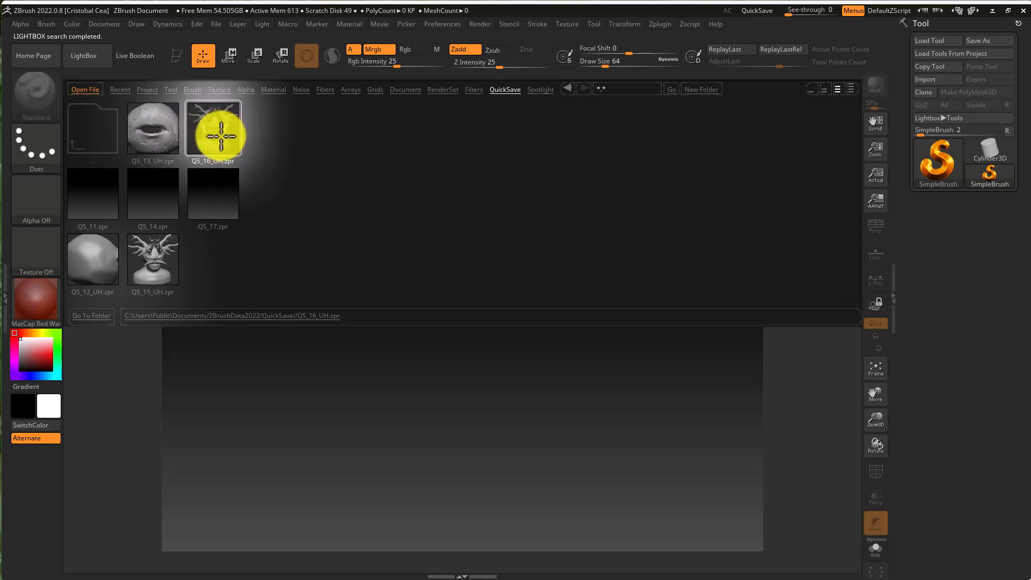
{"action": "double_click", "coordinate": [212, 140]}
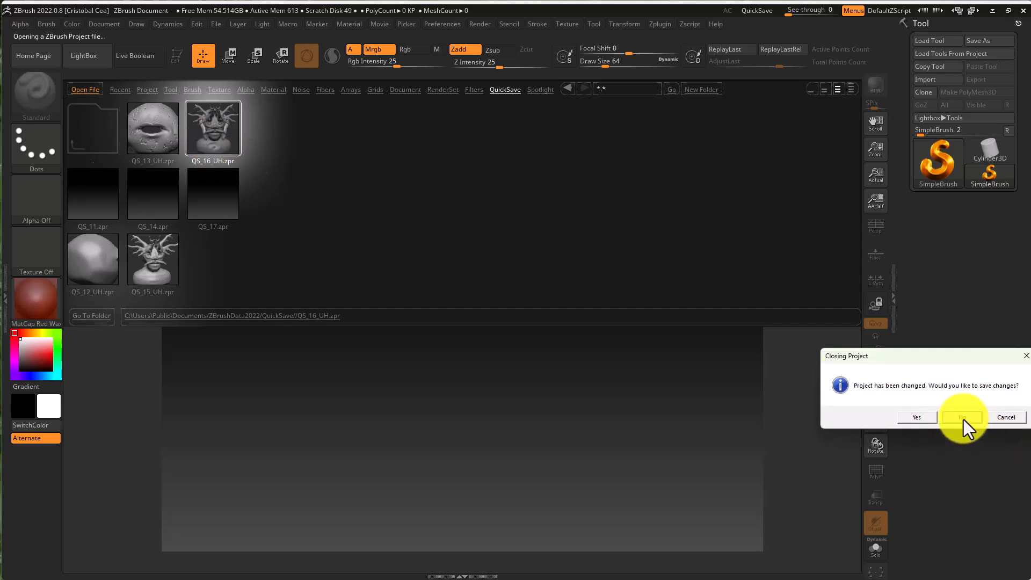
{"action": "left_click", "coordinate": [962, 419]}
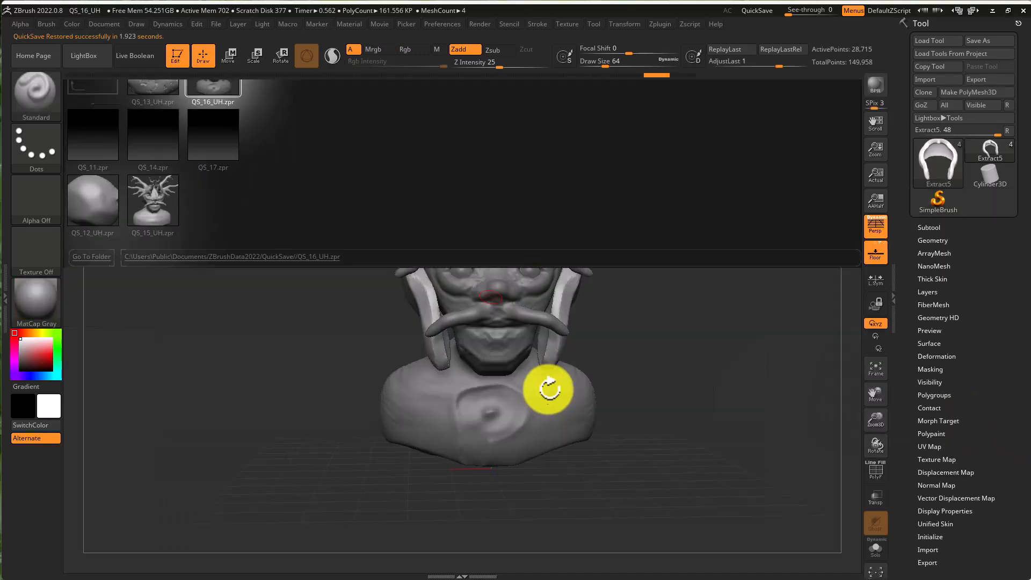
- Open the Subtool palette and select the first eye sphere subtool, PM3D_Sphere3D1
{"action": "left_click_drag", "start_coordinate": [705, 303], "coordinate": [645, 306]}
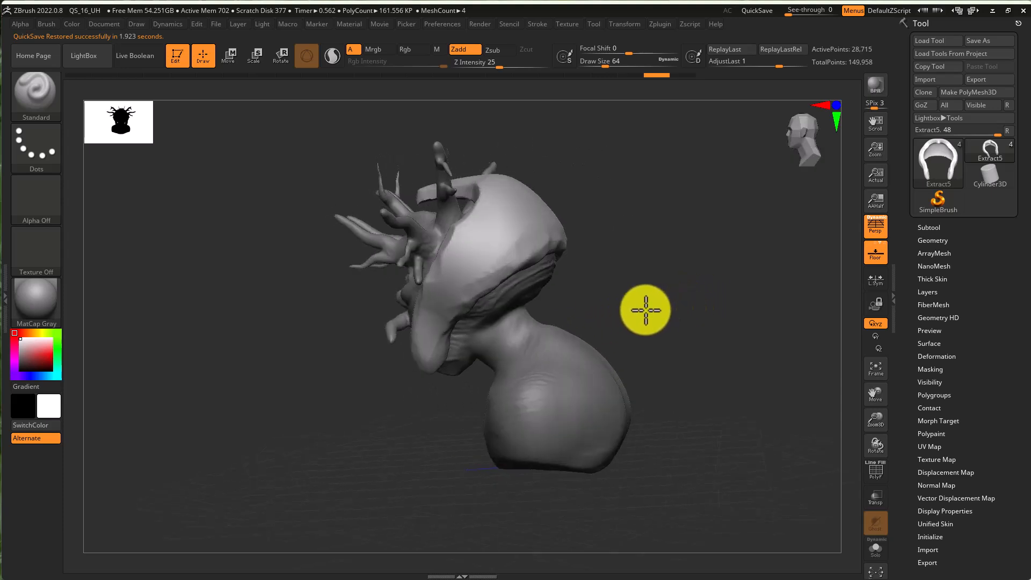
{"action": "left_click", "coordinate": [956, 226]}
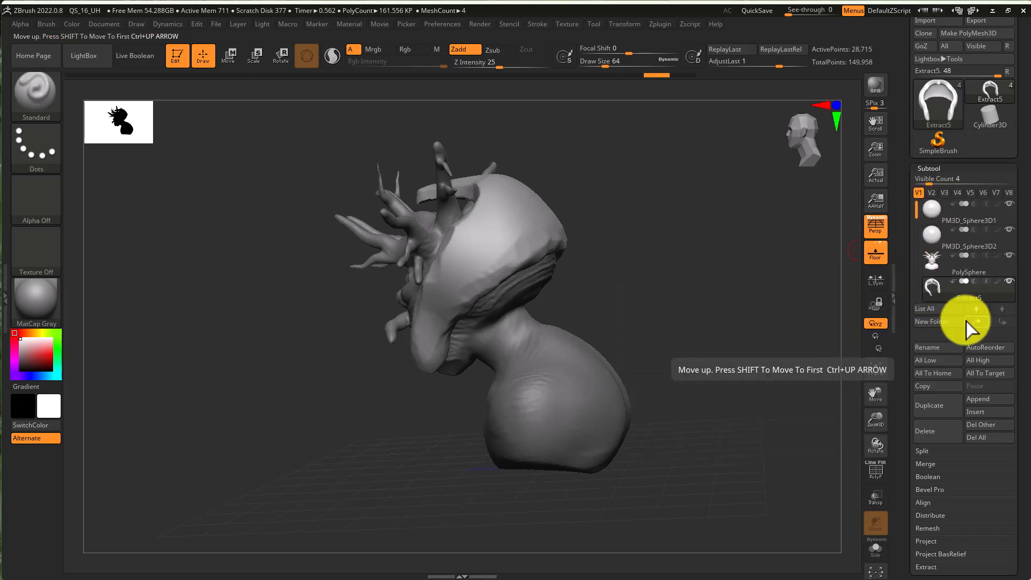
{"action": "mouse_move", "coordinate": [934, 239]}
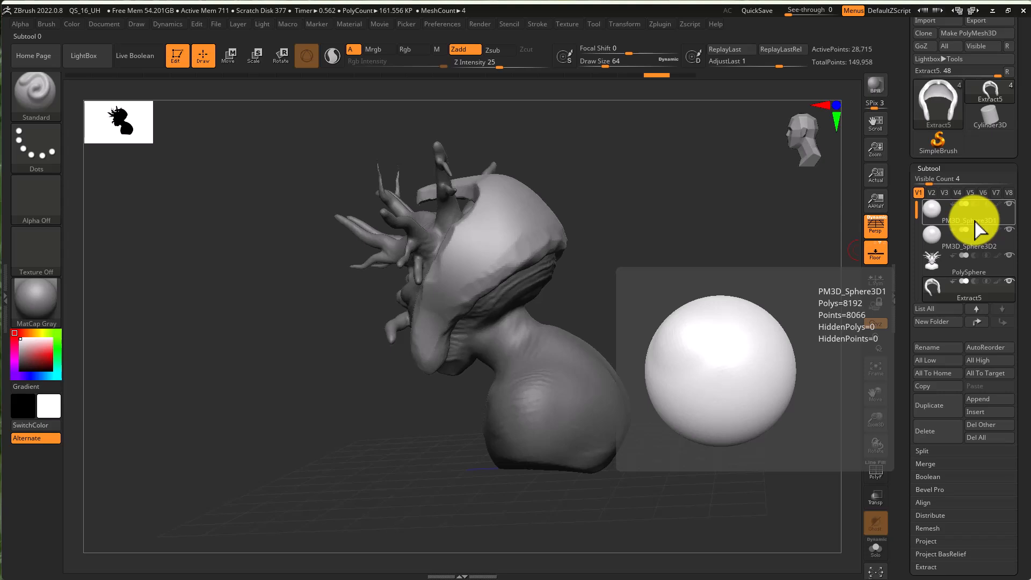
{"action": "left_click", "coordinate": [928, 217]}
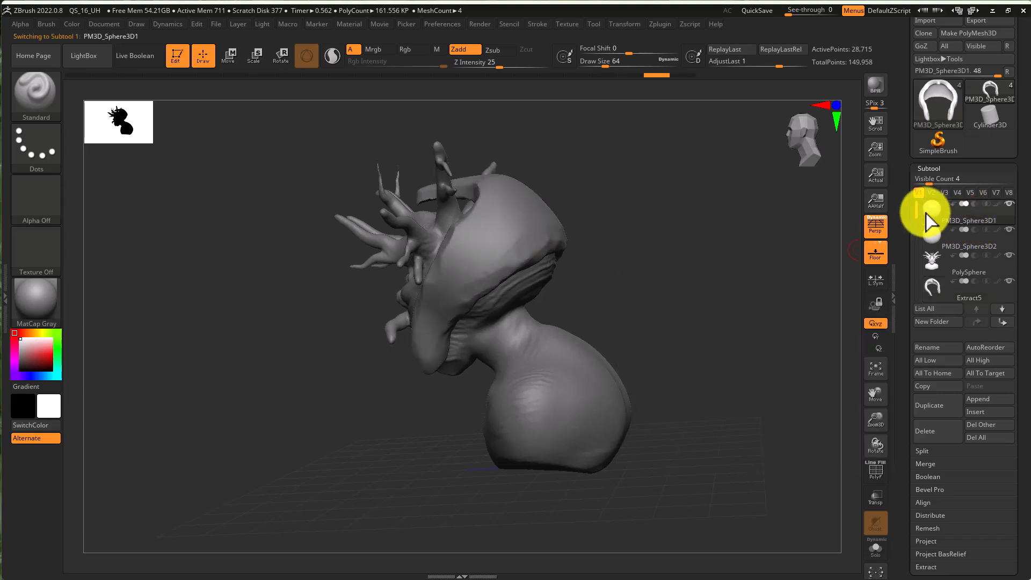
{"action": "left_click_drag", "start_coordinate": [598, 283], "coordinate": [652, 283]}
- Create a new subtool folder named eyes, move both eye sphere subtools into it, and collapse it
{"action": "left_click", "coordinate": [934, 322]}
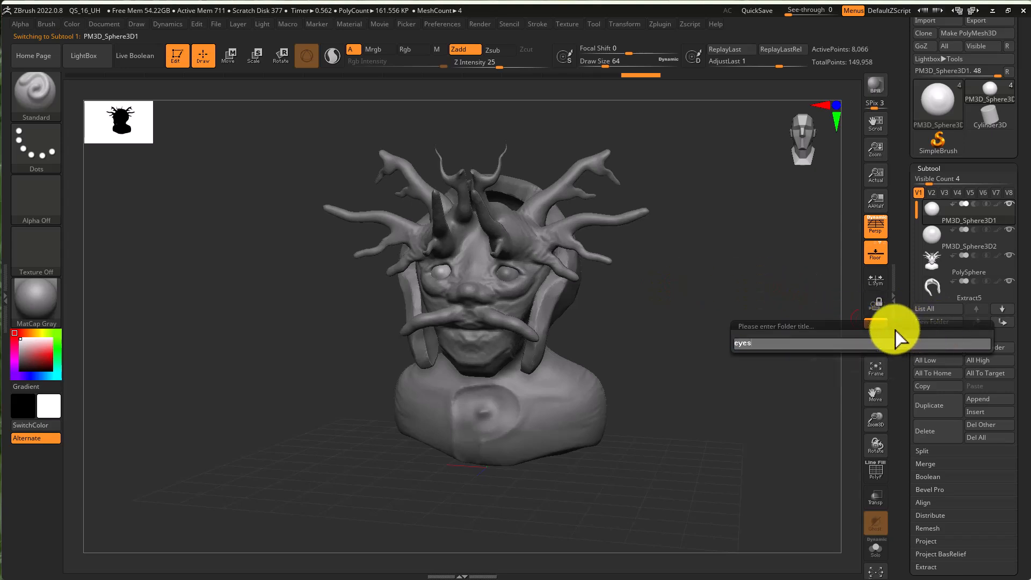
{"action": "key", "text": "Return"}
{"action": "left_click_drag", "start_coordinate": [936, 263], "coordinate": [930, 212]}
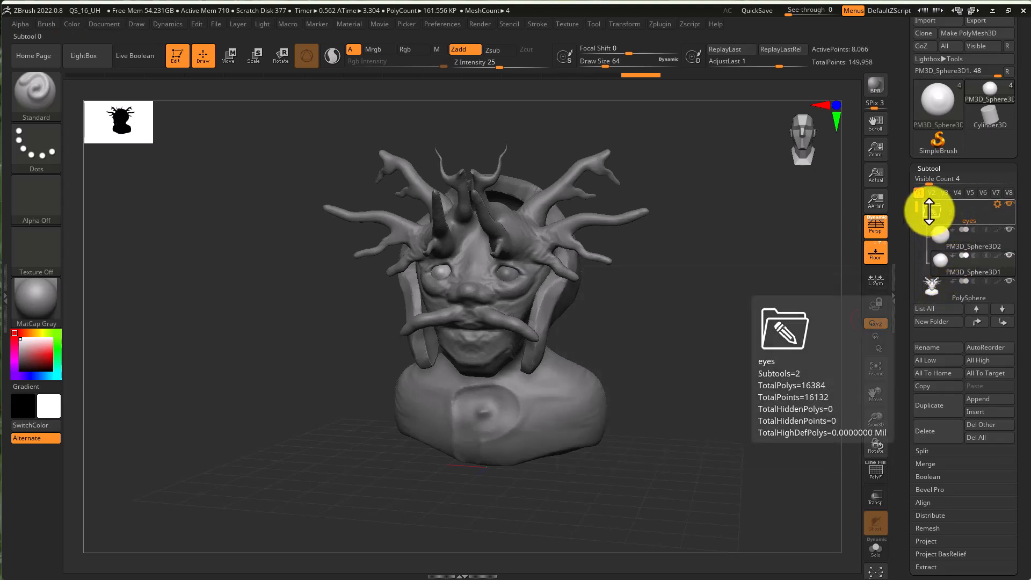
{"action": "left_click", "coordinate": [932, 209]}
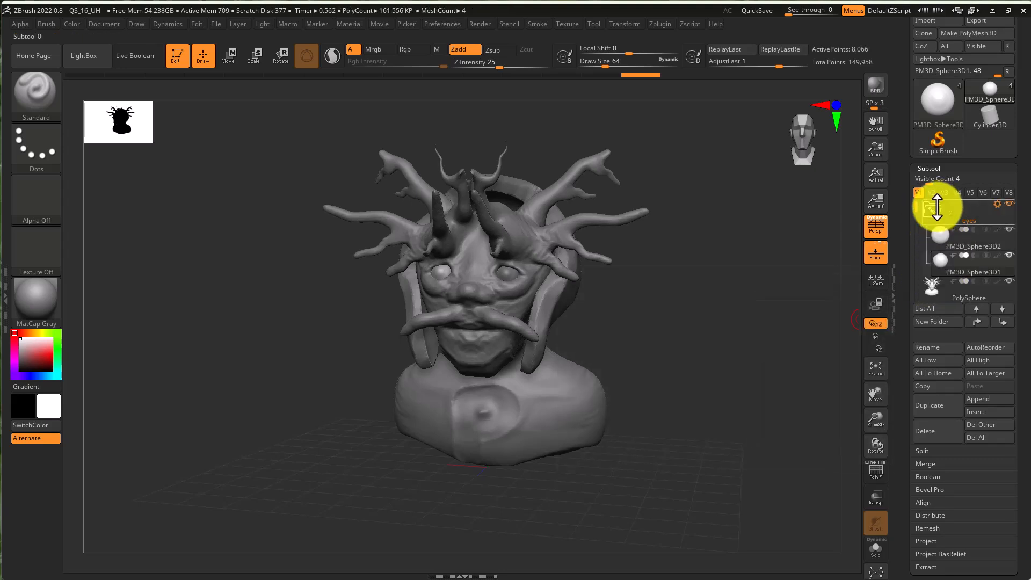
- Select the head PolySphere subtool directly on the model
{"action": "left_click_drag", "start_coordinate": [665, 354], "coordinate": [684, 350]}
{"action": "left_click_drag", "start_coordinate": [543, 352], "coordinate": [514, 353]}
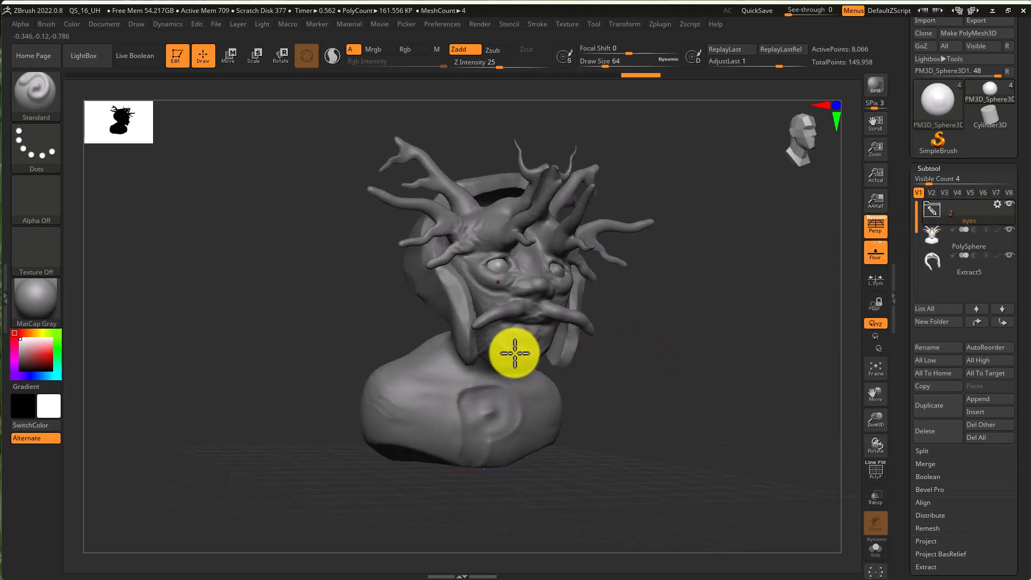
{"action": "key", "text": "super"}
{"action": "key", "text": "super"}
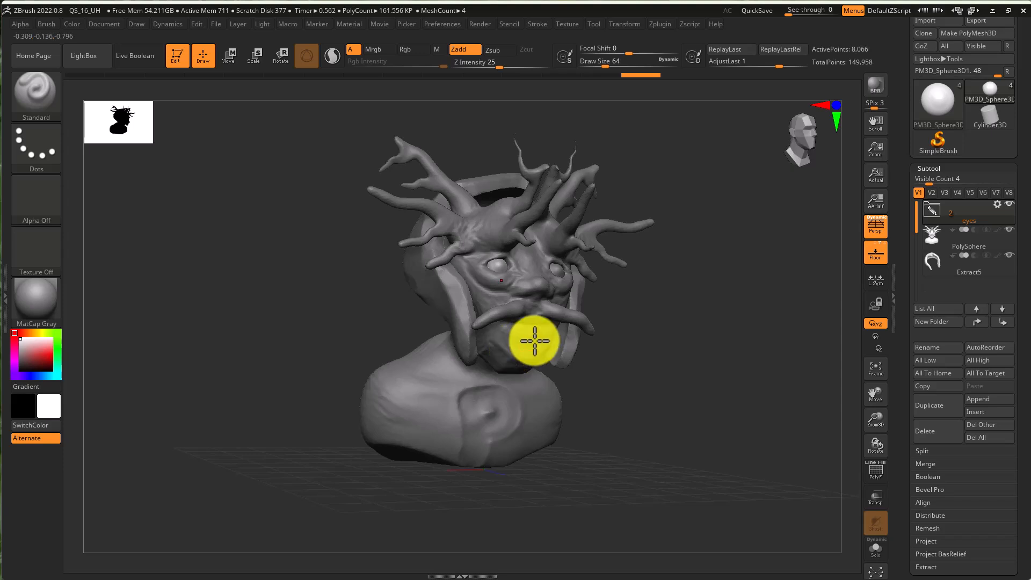
{"action": "key", "text": "ctrl"}
{"action": "left_click", "coordinate": [516, 340], "text": "alt"}
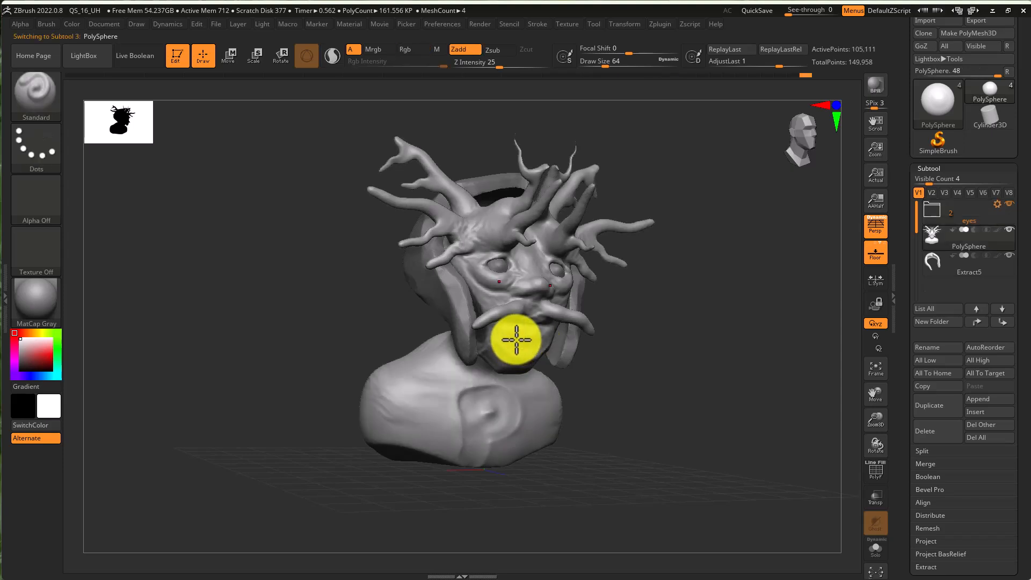
- Turn on the polyframe wireframe display for the head mesh
{"action": "left_click_drag", "start_coordinate": [698, 350], "coordinate": [683, 366], "text": "shift"}
{"action": "right_click_drag", "start_coordinate": [672, 345], "coordinate": [772, 352], "text": "ctrl"}
{"action": "left_click_drag", "start_coordinate": [741, 346], "coordinate": [743, 336]}
{"action": "key", "text": "shift+f"}
{"action": "mouse_move", "coordinate": [722, 341]}
{"action": "right_mouse_down"}
{"action": "mouse_move", "coordinate": [755, 306]}
{"action": "mouse_move", "coordinate": [518, 389]}
{"action": "mouse_move", "coordinate": [539, 396]}
{"action": "right_mouse_up"}
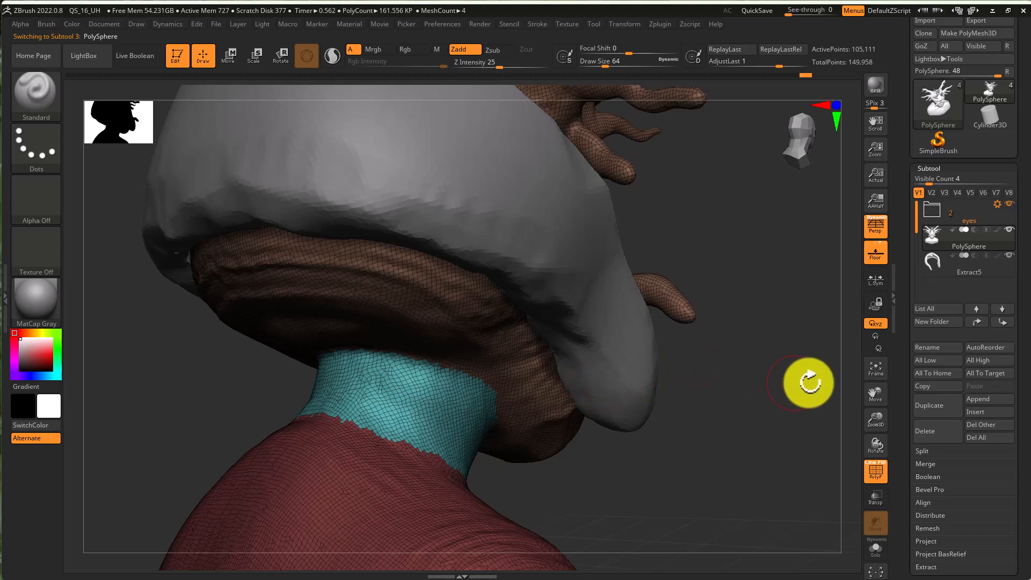
{"action": "left_click", "coordinate": [876, 472]}
{"action": "left_click", "coordinate": [872, 472]}
- Orbit around the head to examine the mesh topology across the neck and face
{"action": "mouse_move", "coordinate": [746, 398]}
{"action": "left_mouse_down"}
{"action": "mouse_move", "coordinate": [724, 405]}
{"action": "mouse_move", "coordinate": [727, 394]}
{"action": "mouse_move", "coordinate": [709, 394]}
{"action": "left_mouse_up"}
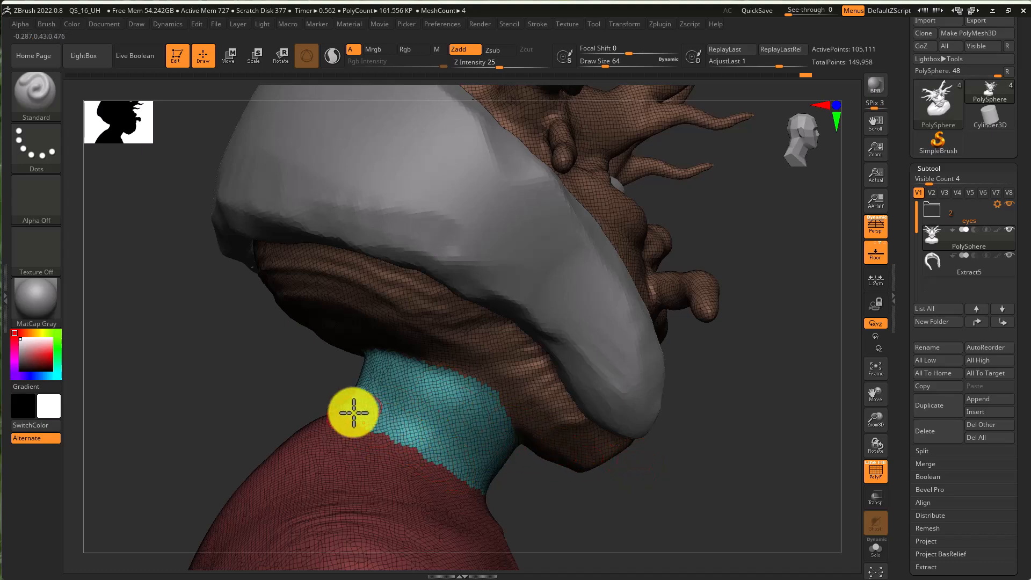
{"action": "mouse_move", "coordinate": [400, 403]}
{"action": "right_mouse_down"}
{"action": "mouse_move", "coordinate": [495, 380]}
{"action": "mouse_move", "coordinate": [478, 398]}
{"action": "right_mouse_up"}
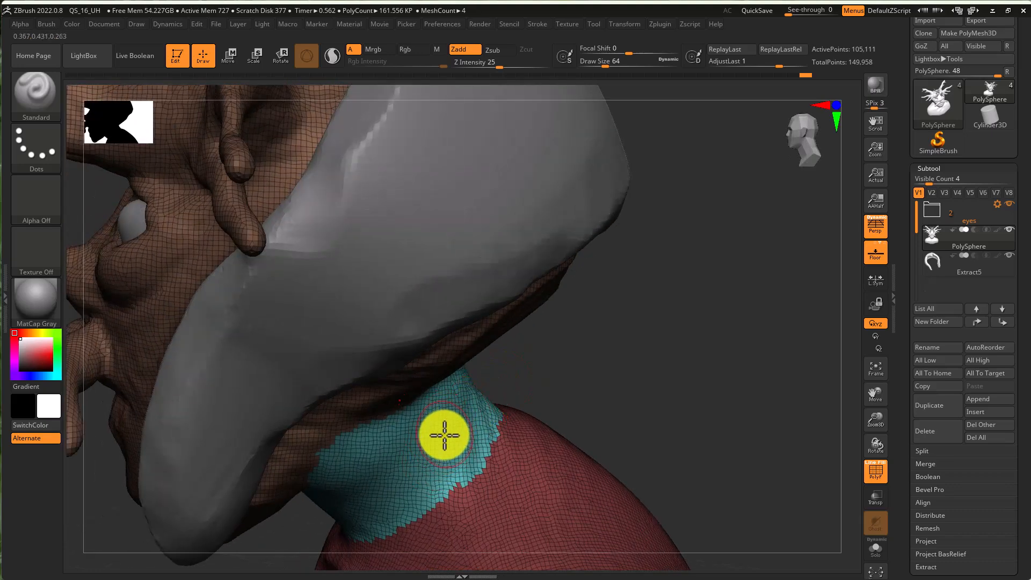
{"action": "mouse_move", "coordinate": [456, 435]}
{"action": "right_mouse_down"}
{"action": "mouse_move", "coordinate": [596, 382]}
{"action": "mouse_move", "coordinate": [595, 354]}
{"action": "right_mouse_up"}
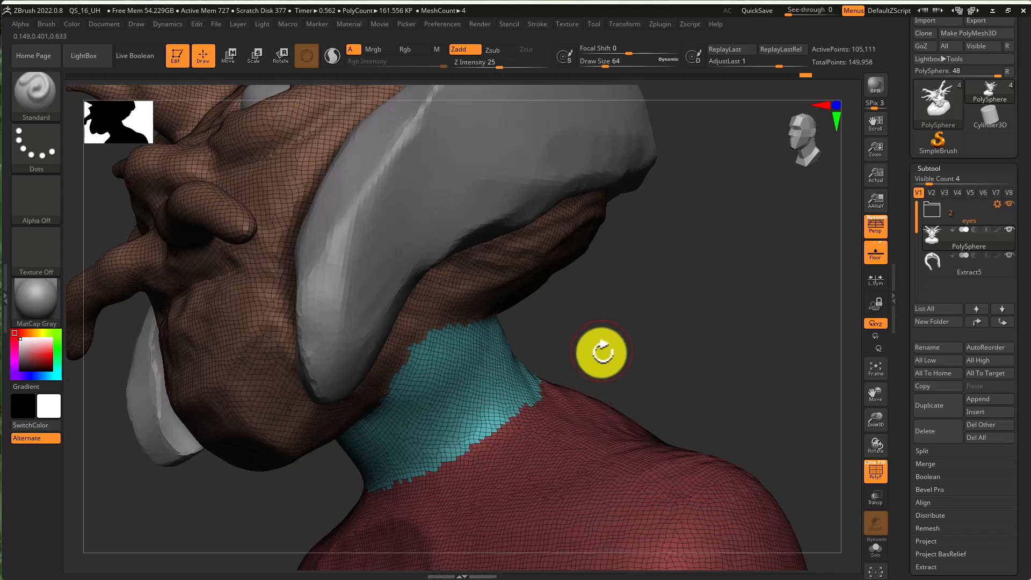
{"action": "right_click_drag", "start_coordinate": [617, 343], "coordinate": [633, 352]}
{"action": "mouse_move", "coordinate": [696, 339]}
{"action": "right_mouse_down", "text": "ctrl"}
{"action": "mouse_move", "coordinate": [611, 338]}
{"action": "mouse_move", "coordinate": [642, 350]}
{"action": "right_mouse_up", "text": "ctrl"}
{"action": "mouse_move", "coordinate": [582, 320]}
{"action": "right_mouse_down", "text": "ctrl"}
{"action": "mouse_move", "coordinate": [673, 331]}
{"action": "mouse_move", "coordinate": [651, 347]}
{"action": "mouse_move", "coordinate": [692, 318]}
{"action": "mouse_move", "coordinate": [626, 327]}
{"action": "mouse_move", "coordinate": [702, 317]}
{"action": "right_mouse_up", "text": "ctrl"}
{"action": "key", "text": "super"}
{"action": "left_click", "coordinate": [728, 275]}
{"action": "right_click_drag", "start_coordinate": [732, 253], "coordinate": [634, 394], "text": "alt"}
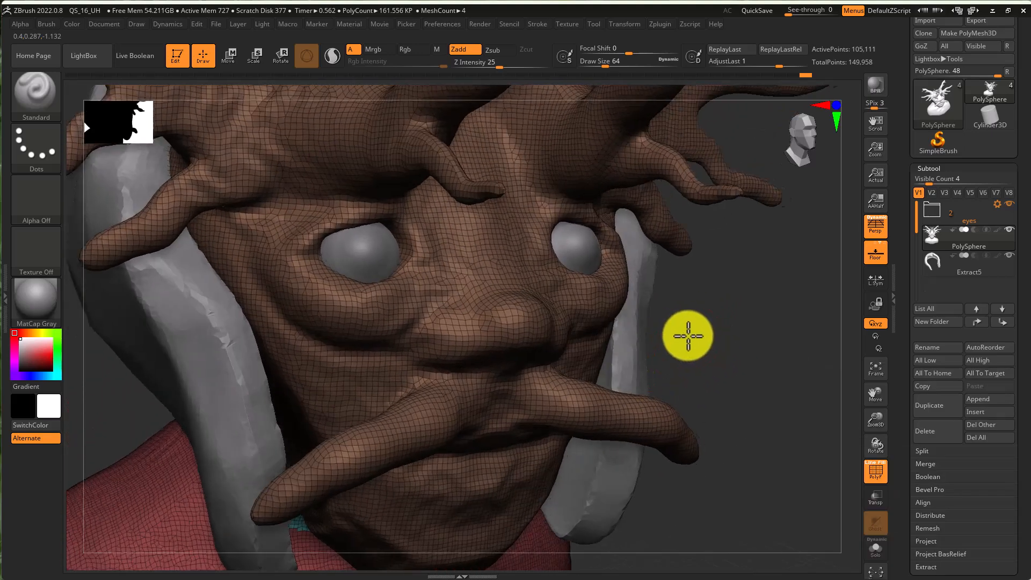
{"action": "right_click_drag", "start_coordinate": [688, 337], "coordinate": [686, 335]}
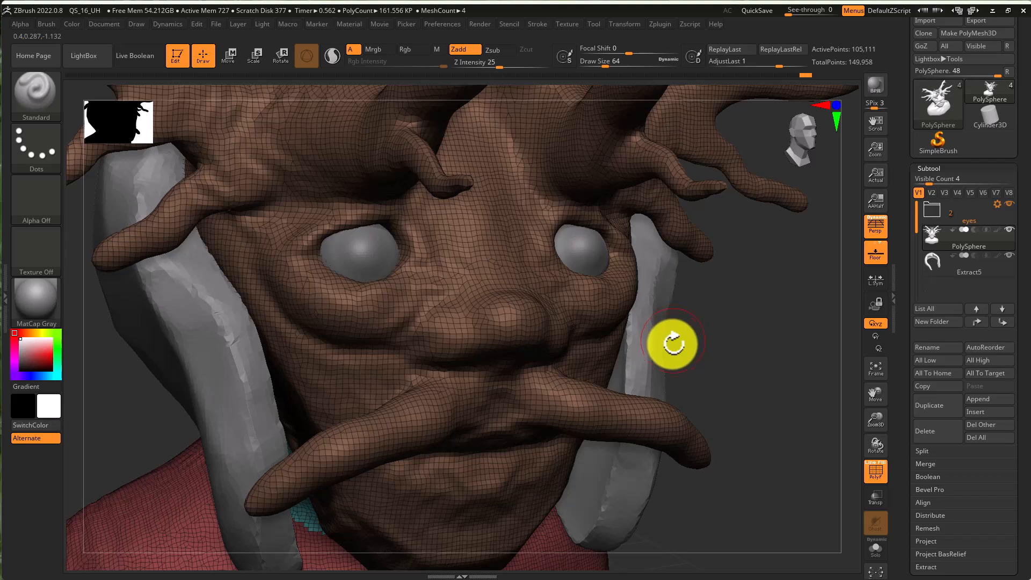
{"action": "right_click_drag", "start_coordinate": [723, 337], "coordinate": [618, 339], "text": "ctrl"}
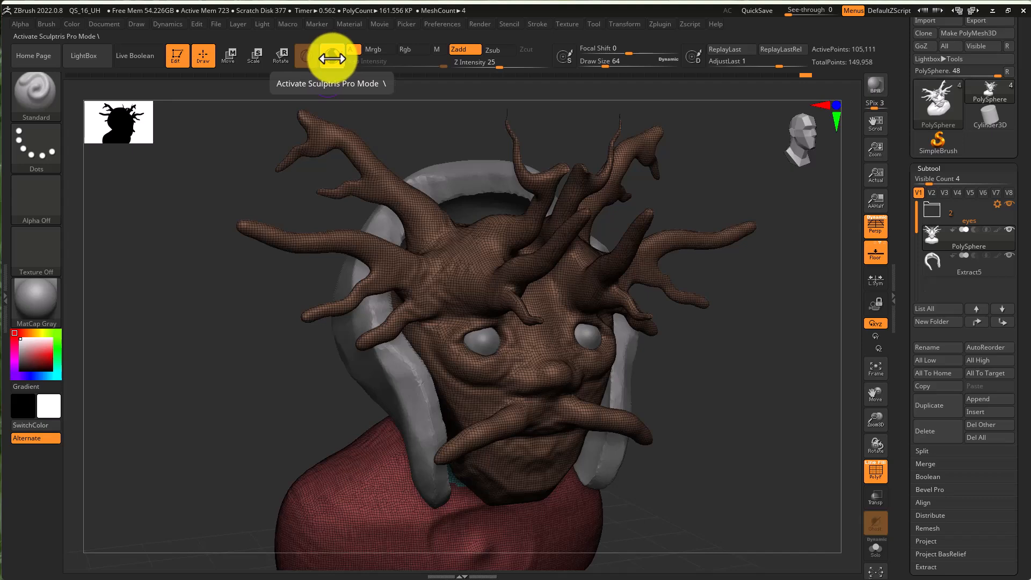
- Activate Sculptris Pro mode and select the DamStandard brush
{"action": "right_click_drag", "start_coordinate": [554, 363], "coordinate": [602, 364], "text": "ctrl"}
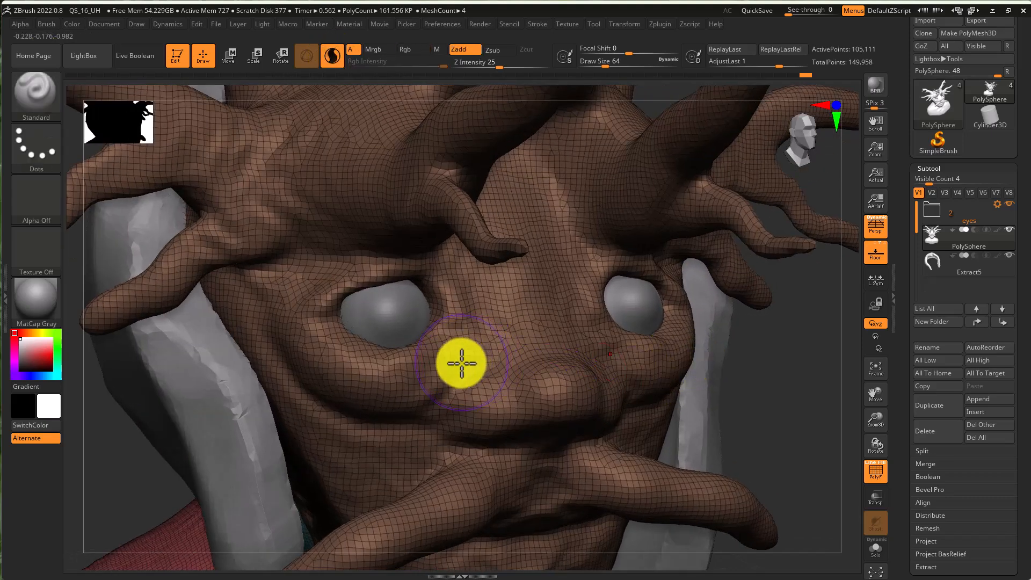
{"action": "key", "text": "b"}
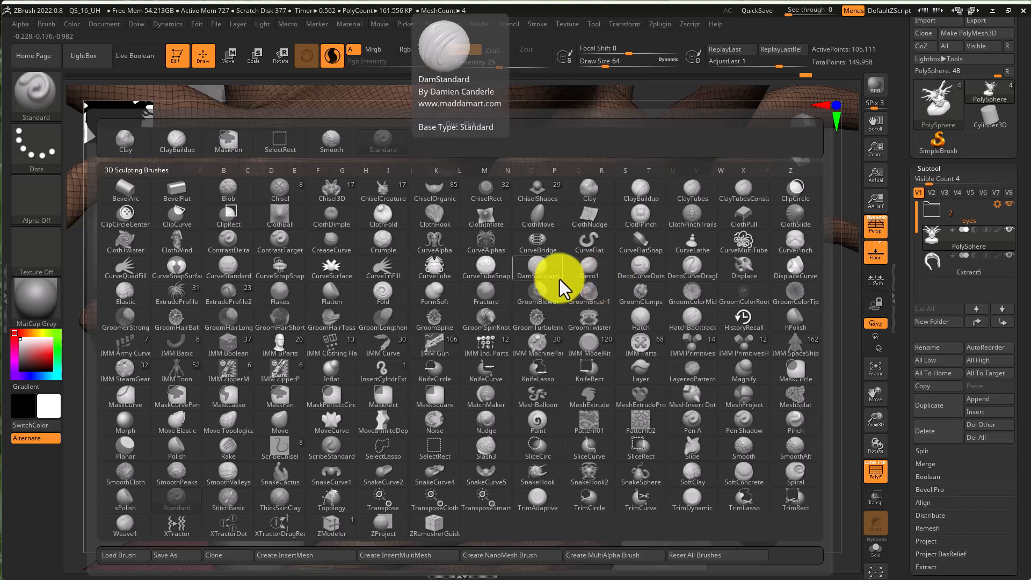
{"action": "left_click", "coordinate": [535, 269]}
- Adjust the draw size and carve DamStandard creases into the face between the eyes
{"action": "key", "text": "s"}
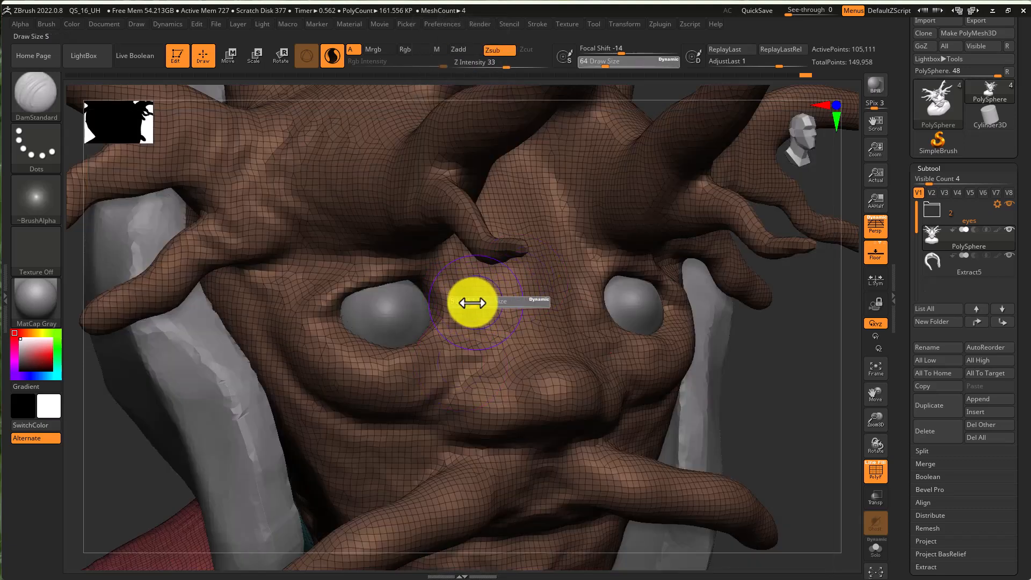
{"action": "left_click", "coordinate": [466, 303]}
{"action": "mouse_move", "coordinate": [476, 287]}
{"action": "left_mouse_down"}
{"action": "mouse_move", "coordinate": [447, 353]}
{"action": "mouse_move", "coordinate": [372, 401]}
{"action": "left_mouse_up"}
{"action": "mouse_move", "coordinate": [390, 402]}
{"action": "right_mouse_down", "text": "ctrl"}
{"action": "mouse_move", "coordinate": [515, 396]}
{"action": "mouse_move", "coordinate": [513, 366]}
{"action": "mouse_move", "coordinate": [524, 331]}
{"action": "mouse_move", "coordinate": [535, 328]}
{"action": "mouse_move", "coordinate": [729, 334]}
{"action": "mouse_move", "coordinate": [571, 304]}
{"action": "right_mouse_up", "text": "ctrl"}
{"action": "key", "text": "s"}
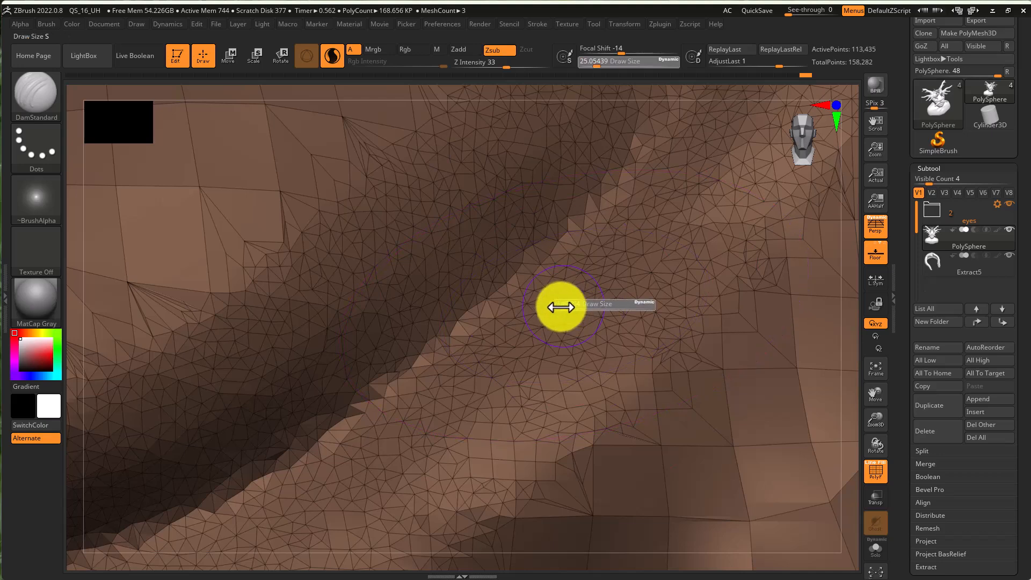
{"action": "left_click_drag", "start_coordinate": [563, 307], "coordinate": [556, 307]}
{"action": "left_click_drag", "start_coordinate": [534, 269], "coordinate": [247, 488]}
{"action": "mouse_move", "coordinate": [585, 234]}
{"action": "left_mouse_down"}
{"action": "mouse_move", "coordinate": [630, 143]}
{"action": "mouse_move", "coordinate": [600, 193]}
{"action": "left_mouse_up"}
{"action": "mouse_move", "coordinate": [664, 221]}
{"action": "right_mouse_down"}
{"action": "mouse_move", "coordinate": [603, 223]}
{"action": "mouse_move", "coordinate": [614, 258]}
{"action": "mouse_move", "coordinate": [553, 220]}
{"action": "mouse_move", "coordinate": [508, 217]}
{"action": "mouse_move", "coordinate": [576, 385]}
{"action": "mouse_move", "coordinate": [378, 218]}
{"action": "right_mouse_up"}
- Reselect the DamStandard brush and set its draw size to about 20
{"action": "key", "text": "b"}
{"action": "key", "text": "d"}
{"action": "key", "text": "s"}
{"action": "key", "text": "s"}
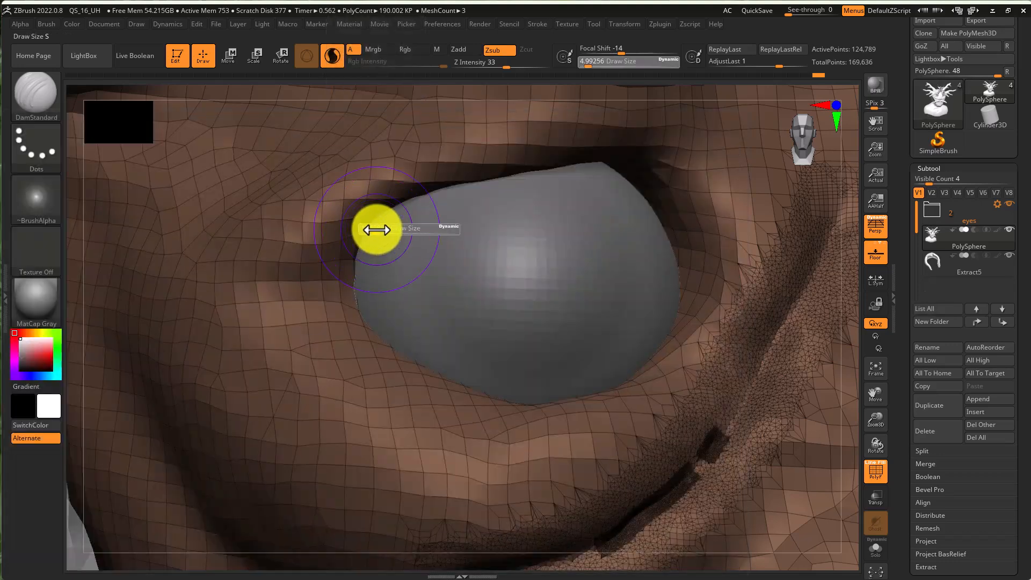
{"action": "left_click", "coordinate": [374, 231]}
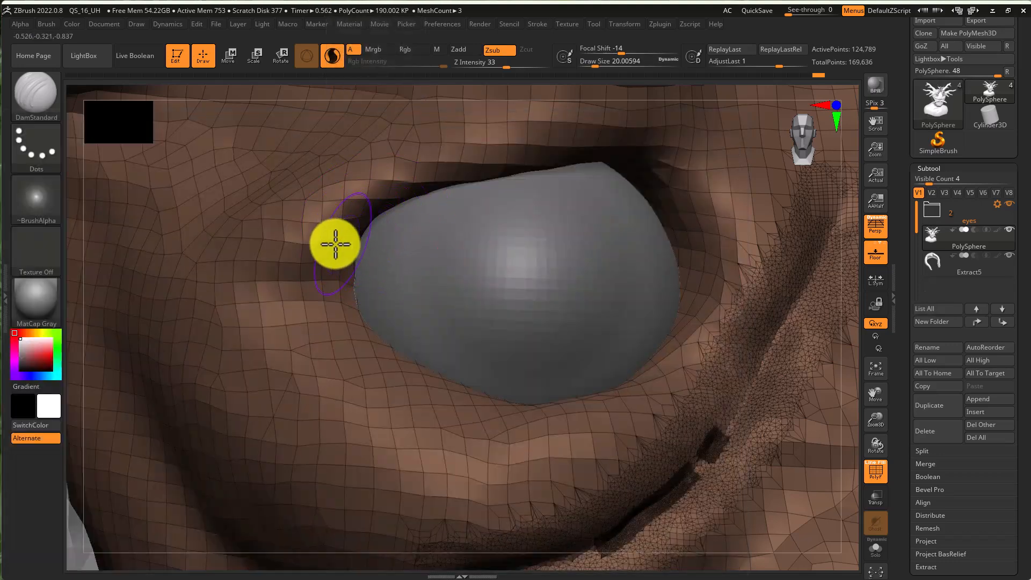
{"action": "key", "text": "super"}
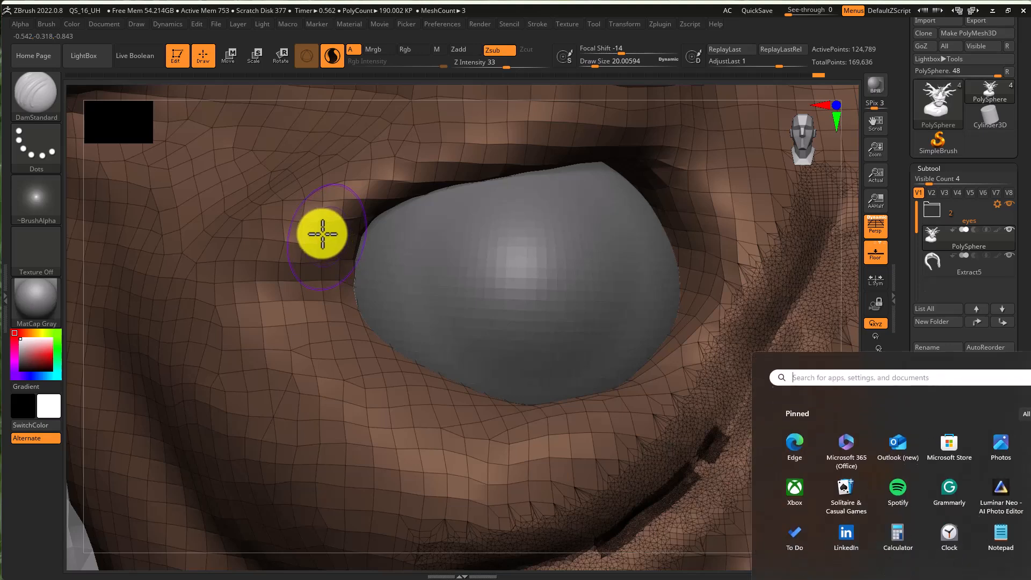
{"action": "key", "text": "super"}
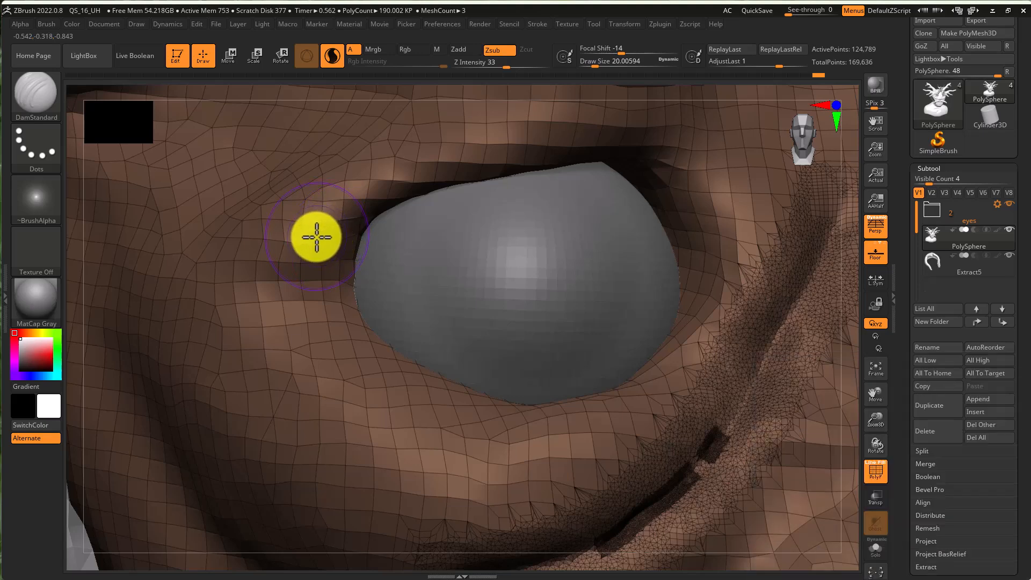
- Carve and smooth the eyelid creases around the eye with the polyframe display turned off
{"action": "mouse_move", "coordinate": [316, 237]}
{"action": "left_mouse_down"}
{"action": "mouse_move", "coordinate": [317, 223]}
{"action": "mouse_move", "coordinate": [354, 195]}
{"action": "mouse_move", "coordinate": [428, 161]}
{"action": "mouse_move", "coordinate": [743, 85]}
{"action": "left_mouse_up"}
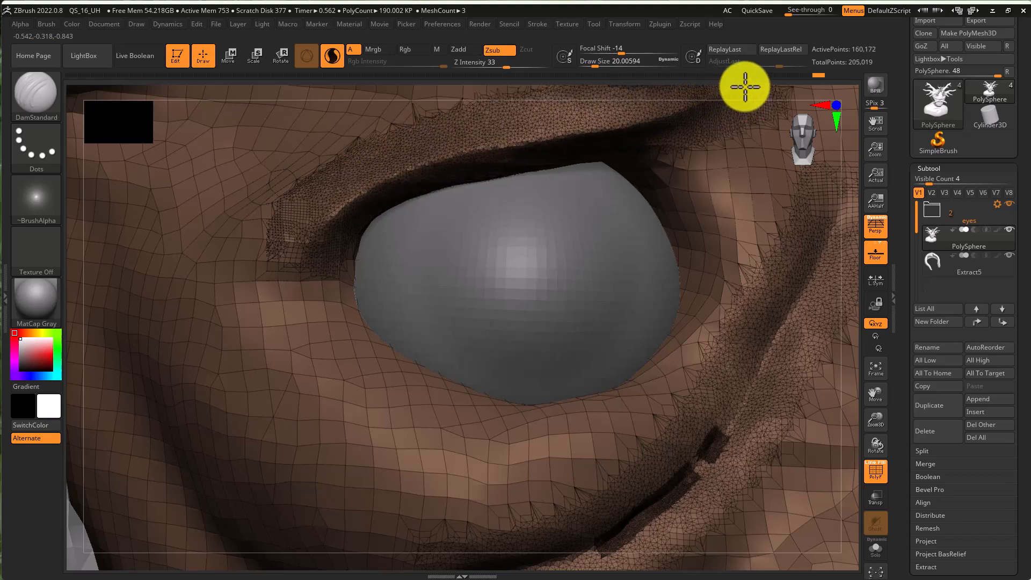
{"action": "mouse_move", "coordinate": [274, 332]}
{"action": "left_mouse_down"}
{"action": "mouse_move", "coordinate": [306, 350]}
{"action": "mouse_move", "coordinate": [336, 392]}
{"action": "mouse_move", "coordinate": [430, 430]}
{"action": "mouse_move", "coordinate": [547, 435]}
{"action": "mouse_move", "coordinate": [628, 402]}
{"action": "mouse_move", "coordinate": [711, 334]}
{"action": "mouse_move", "coordinate": [743, 281]}
{"action": "mouse_move", "coordinate": [760, 222]}
{"action": "mouse_move", "coordinate": [750, 210]}
{"action": "left_mouse_up"}
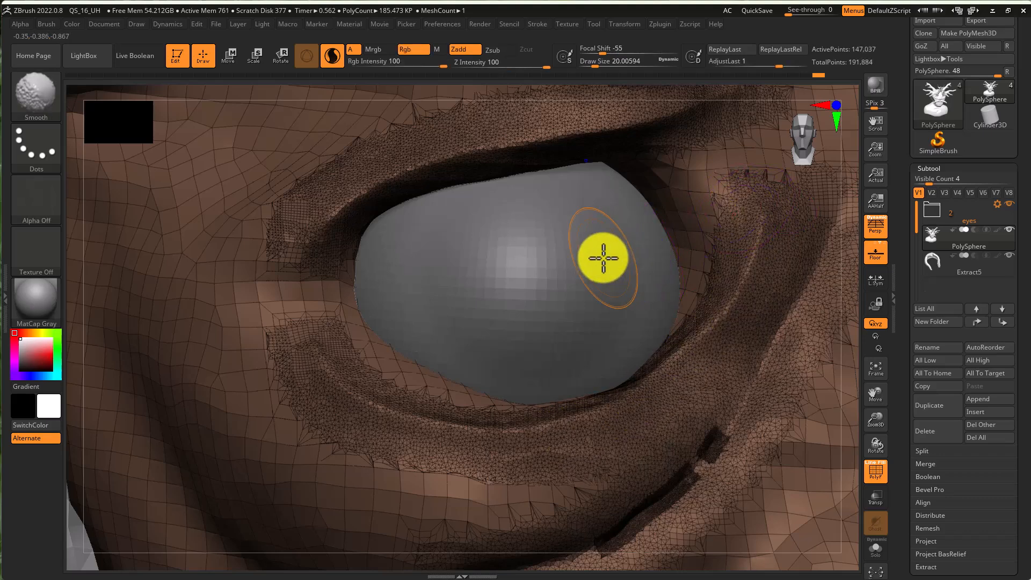
{"action": "key", "text": "shift+f"}
{"action": "right_click_drag", "start_coordinate": [651, 329], "coordinate": [525, 318]}
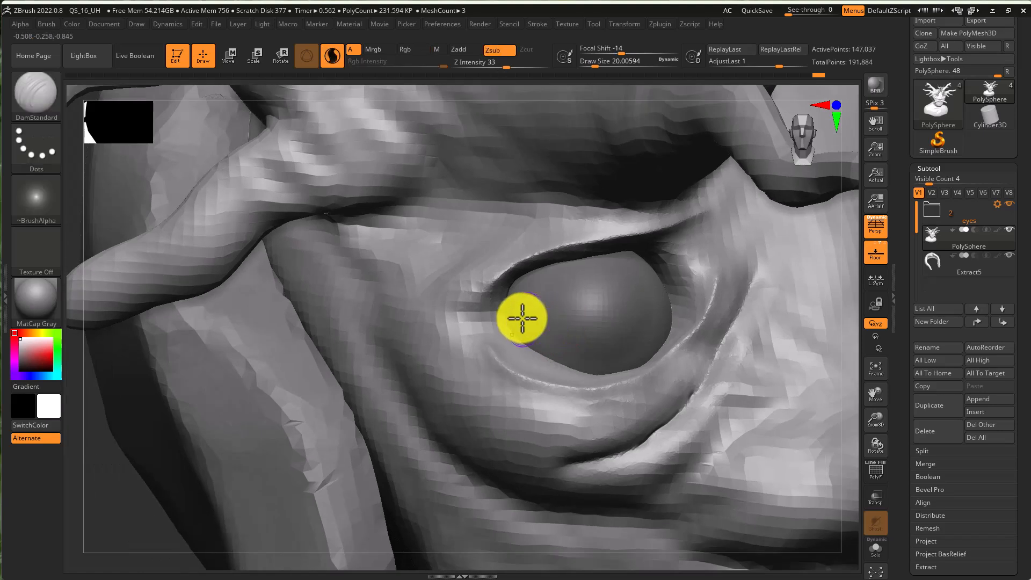
{"action": "mouse_move", "coordinate": [484, 291]}
{"action": "left_mouse_down"}
{"action": "mouse_move", "coordinate": [440, 359]}
{"action": "mouse_move", "coordinate": [510, 322]}
{"action": "mouse_move", "coordinate": [447, 355]}
{"action": "left_mouse_up"}
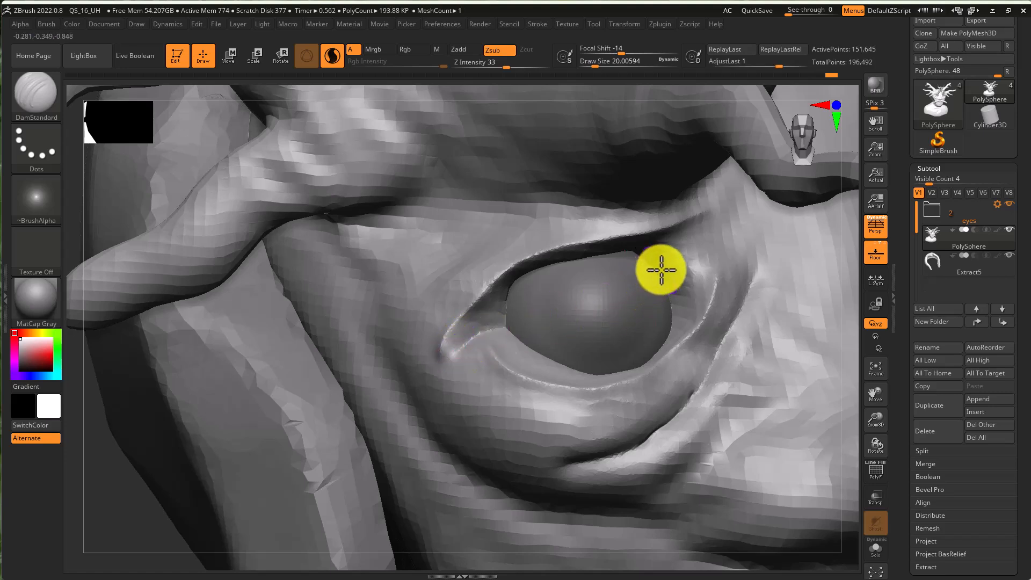
{"action": "mouse_move", "coordinate": [709, 244]}
{"action": "left_mouse_down"}
{"action": "mouse_move", "coordinate": [723, 248]}
{"action": "mouse_move", "coordinate": [693, 322]}
{"action": "left_mouse_up"}
{"action": "mouse_move", "coordinate": [719, 276]}
{"action": "right_mouse_down", "text": "alt"}
{"action": "mouse_move", "coordinate": [541, 301]}
{"action": "mouse_move", "coordinate": [453, 299]}
{"action": "mouse_move", "coordinate": [525, 302]}
{"action": "mouse_move", "coordinate": [560, 329]}
{"action": "right_mouse_up", "text": "alt"}
{"action": "mouse_move", "coordinate": [375, 186]}
{"action": "left_mouse_down"}
{"action": "mouse_move", "coordinate": [409, 220]}
{"action": "mouse_move", "coordinate": [454, 231]}
{"action": "mouse_move", "coordinate": [462, 202]}
{"action": "mouse_move", "coordinate": [505, 214]}
{"action": "left_mouse_up"}
{"action": "mouse_move", "coordinate": [537, 279]}
{"action": "right_mouse_down"}
{"action": "mouse_move", "coordinate": [598, 283]}
{"action": "mouse_move", "coordinate": [510, 295]}
{"action": "right_mouse_up"}
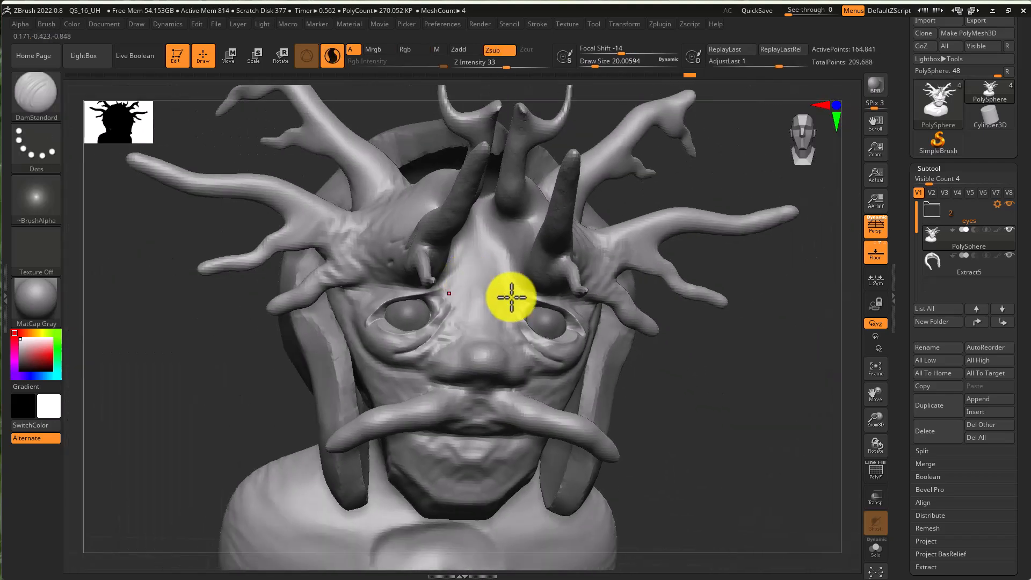
- Carve further DamStandard creases around the nose bridge between the eyes, adjusting the draw size
{"action": "mouse_move", "coordinate": [548, 346]}
{"action": "right_mouse_down", "text": "alt"}
{"action": "mouse_move", "coordinate": [620, 311]}
{"action": "mouse_move", "coordinate": [628, 282]}
{"action": "right_mouse_up", "text": "alt"}
{"action": "right_click_drag", "start_coordinate": [629, 281], "coordinate": [698, 343], "text": "ctrl"}
{"action": "mouse_move", "coordinate": [698, 344]}
{"action": "right_mouse_down"}
{"action": "mouse_move", "coordinate": [652, 304]}
{"action": "mouse_move", "coordinate": [604, 298]}
{"action": "right_mouse_up"}
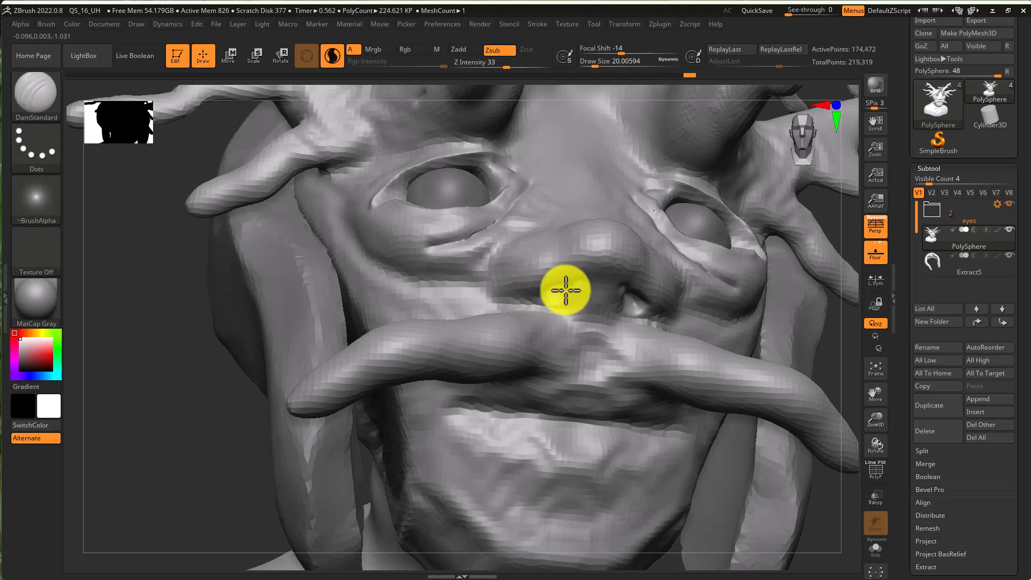
{"action": "mouse_move", "coordinate": [577, 283]}
{"action": "left_mouse_down"}
{"action": "mouse_move", "coordinate": [543, 294]}
{"action": "mouse_move", "coordinate": [555, 291]}
{"action": "left_mouse_up"}
{"action": "key", "text": "s"}
{"action": "mouse_move", "coordinate": [569, 293]}
{"action": "right_mouse_down"}
{"action": "mouse_move", "coordinate": [539, 290]}
{"action": "mouse_move", "coordinate": [595, 311]}
{"action": "mouse_move", "coordinate": [621, 295]}
{"action": "mouse_move", "coordinate": [575, 286]}
{"action": "mouse_move", "coordinate": [606, 285]}
{"action": "right_mouse_up"}
- Select the Move brush, set its draw size to about 65, and push the flesh beside the nose into shape
{"action": "key", "text": "b"}
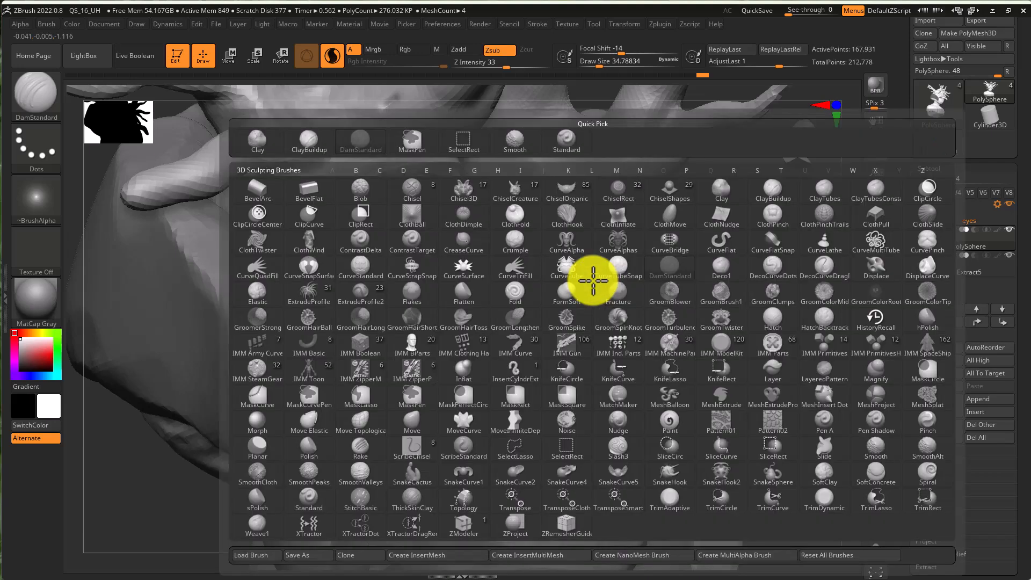
{"action": "key", "text": "m"}
{"action": "key", "text": "v"}
{"action": "key", "text": "s"}
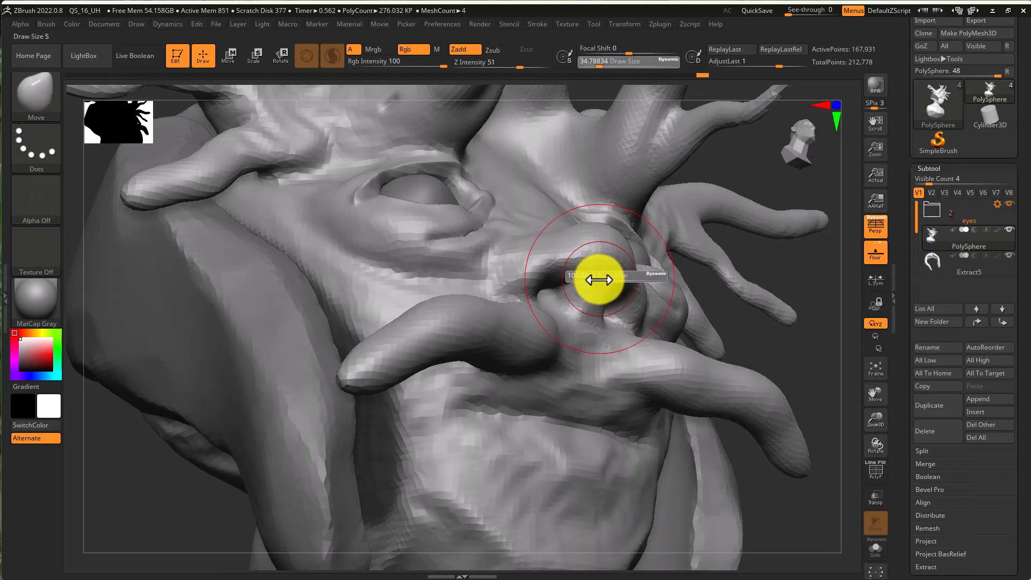
{"action": "left_click", "coordinate": [592, 279]}
{"action": "mouse_move", "coordinate": [589, 288]}
{"action": "right_mouse_down"}
{"action": "mouse_move", "coordinate": [601, 320]}
{"action": "mouse_move", "coordinate": [618, 314]}
{"action": "right_mouse_up"}
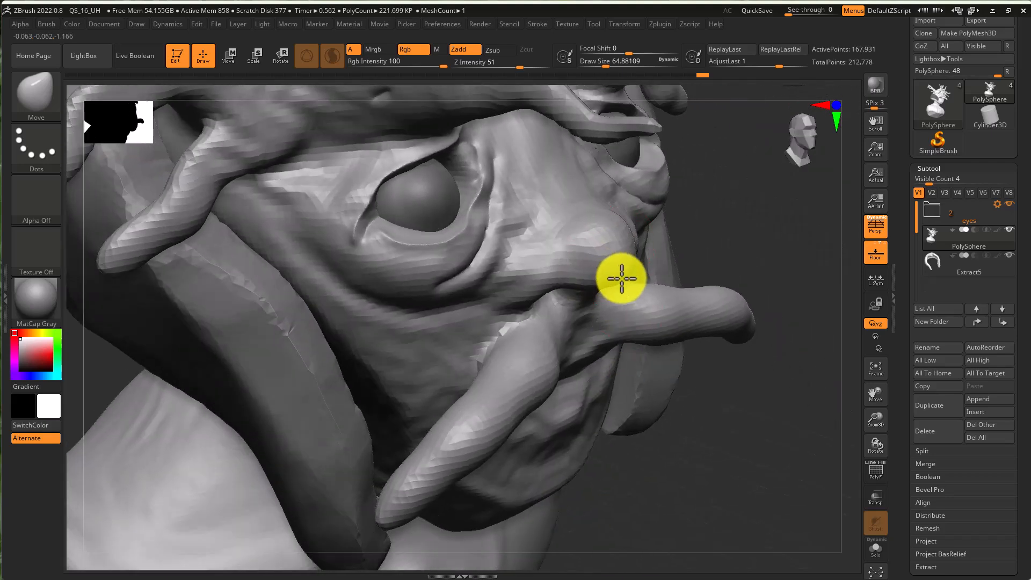
{"action": "mouse_move", "coordinate": [595, 272]}
{"action": "right_mouse_down"}
{"action": "mouse_move", "coordinate": [563, 258]}
{"action": "mouse_move", "coordinate": [628, 265]}
{"action": "mouse_move", "coordinate": [594, 264]}
{"action": "mouse_move", "coordinate": [625, 271]}
{"action": "mouse_move", "coordinate": [674, 349]}
{"action": "right_mouse_up"}
- Switch back to DamStandard, undo a trial stroke, and lower the Z Intensity to 6
{"action": "key", "text": "b"}
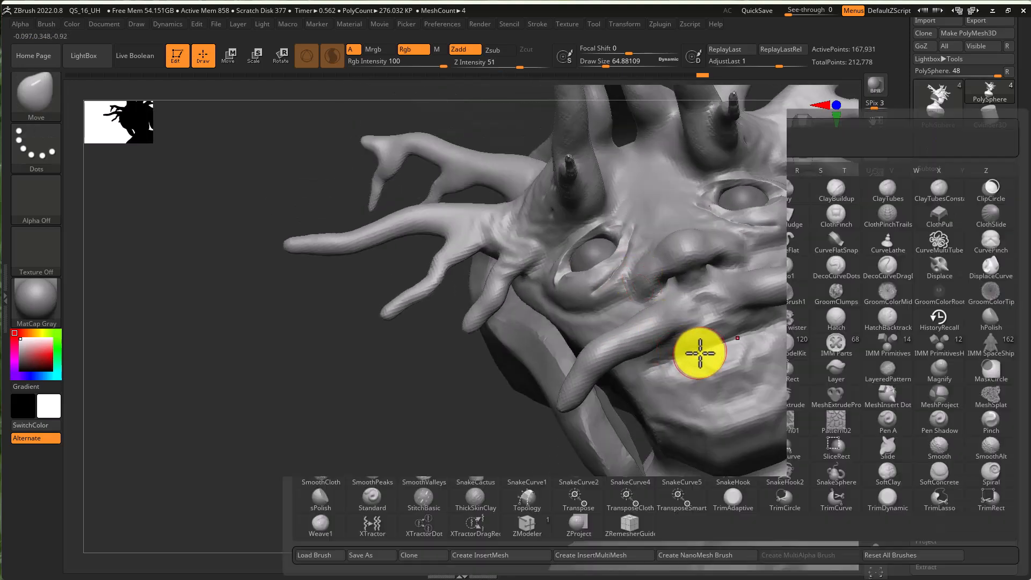
{"action": "key", "text": "d"}
{"action": "key", "text": "s"}
{"action": "mouse_move", "coordinate": [699, 352]}
{"action": "left_mouse_down"}
{"action": "mouse_move", "coordinate": [738, 341]}
{"action": "mouse_move", "coordinate": [671, 352]}
{"action": "mouse_move", "coordinate": [654, 372]}
{"action": "mouse_move", "coordinate": [727, 340]}
{"action": "mouse_move", "coordinate": [655, 375]}
{"action": "mouse_move", "coordinate": [709, 370]}
{"action": "left_mouse_up"}
{"action": "key", "text": "ctrl+z"}
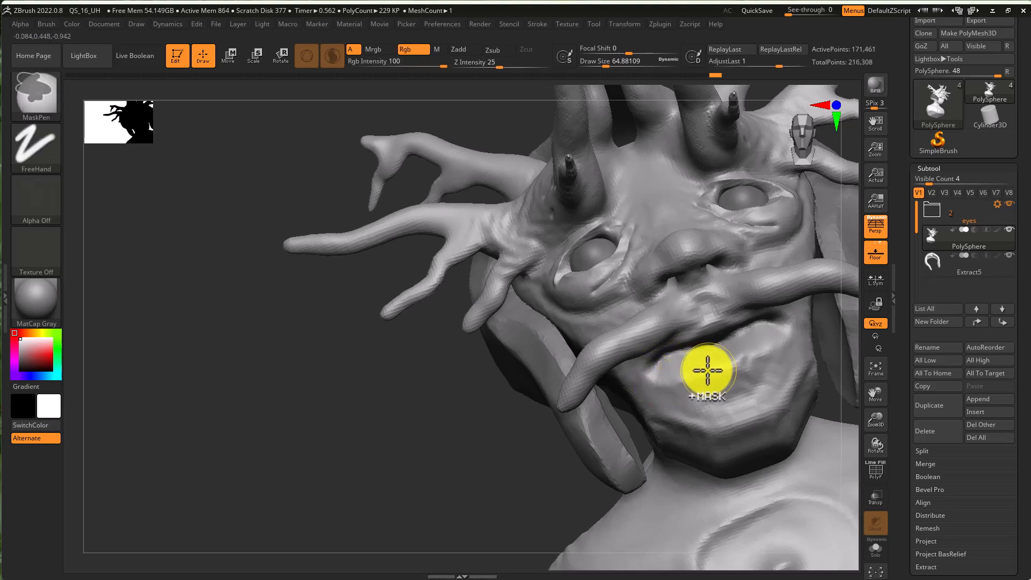
{"action": "left_click_drag", "start_coordinate": [500, 68], "coordinate": [472, 69]}
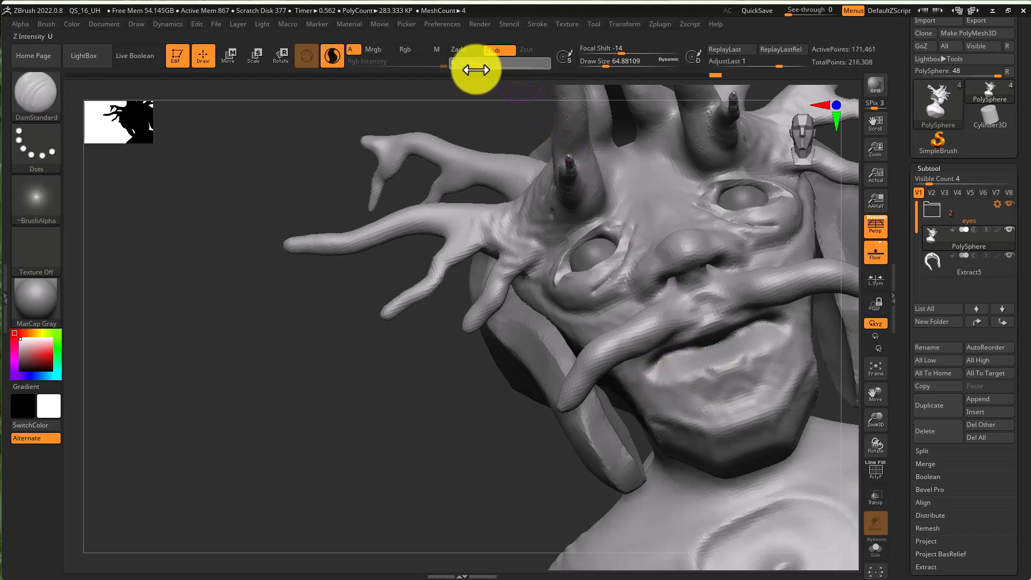
- Carve DamStandard creases around the mouth and chin, enlarging the draw size to about 100
{"action": "mouse_move", "coordinate": [657, 374]}
{"action": "left_mouse_down"}
{"action": "mouse_move", "coordinate": [740, 359]}
{"action": "mouse_move", "coordinate": [669, 379]}
{"action": "mouse_move", "coordinate": [675, 374]}
{"action": "left_mouse_up"}
{"action": "mouse_move", "coordinate": [701, 331]}
{"action": "right_mouse_down", "text": "ctrl"}
{"action": "mouse_move", "coordinate": [750, 324]}
{"action": "mouse_move", "coordinate": [721, 306]}
{"action": "right_mouse_up", "text": "ctrl"}
{"action": "mouse_move", "coordinate": [706, 315]}
{"action": "left_mouse_down"}
{"action": "mouse_move", "coordinate": [663, 331]}
{"action": "mouse_move", "coordinate": [699, 324]}
{"action": "mouse_move", "coordinate": [653, 340]}
{"action": "mouse_move", "coordinate": [631, 367]}
{"action": "mouse_move", "coordinate": [697, 315]}
{"action": "mouse_move", "coordinate": [698, 273]}
{"action": "mouse_move", "coordinate": [715, 311]}
{"action": "left_mouse_up"}
{"action": "key", "text": "s"}
{"action": "key", "text": "s"}
{"action": "mouse_move", "coordinate": [695, 274]}
{"action": "left_mouse_down"}
{"action": "mouse_move", "coordinate": [715, 314]}
{"action": "mouse_move", "coordinate": [676, 253]}
{"action": "mouse_move", "coordinate": [712, 322]}
{"action": "mouse_move", "coordinate": [725, 322]}
{"action": "left_mouse_up"}
{"action": "mouse_move", "coordinate": [743, 322]}
{"action": "right_mouse_down", "text": "ctrl"}
{"action": "mouse_move", "coordinate": [680, 327]}
{"action": "mouse_move", "coordinate": [688, 346]}
{"action": "mouse_move", "coordinate": [615, 378]}
{"action": "mouse_move", "coordinate": [589, 364]}
{"action": "mouse_move", "coordinate": [562, 407]}
{"action": "mouse_move", "coordinate": [594, 403]}
{"action": "right_mouse_up", "text": "ctrl"}
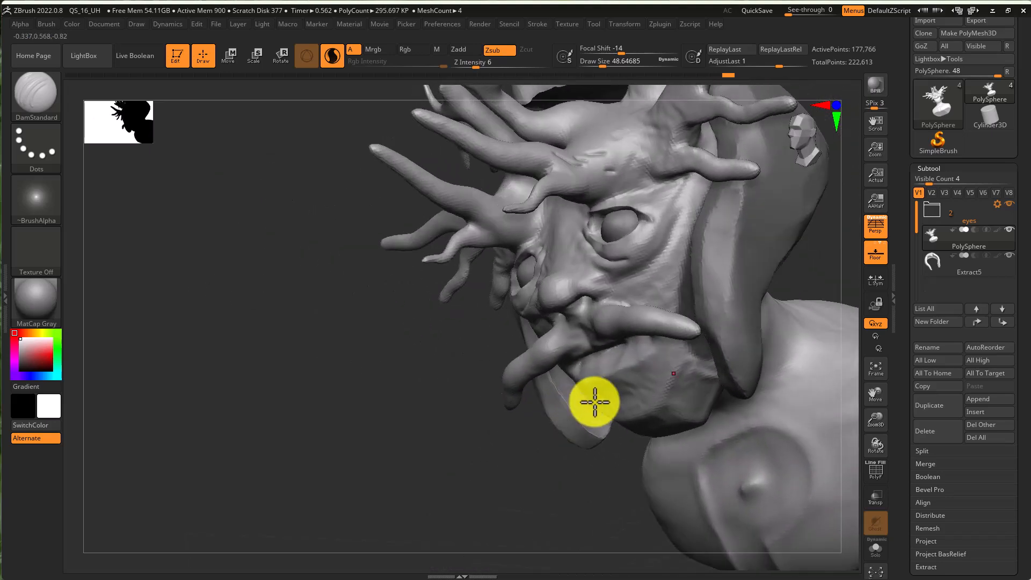
{"action": "mouse_move", "coordinate": [631, 392]}
{"action": "left_mouse_down"}
{"action": "mouse_move", "coordinate": [619, 398]}
{"action": "mouse_move", "coordinate": [645, 384]}
{"action": "left_mouse_up"}
{"action": "key", "text": "s"}
{"action": "mouse_move", "coordinate": [644, 384]}
{"action": "right_mouse_down"}
{"action": "mouse_move", "coordinate": [699, 380]}
{"action": "mouse_move", "coordinate": [659, 406]}
{"action": "mouse_move", "coordinate": [644, 373]}
{"action": "right_mouse_up"}
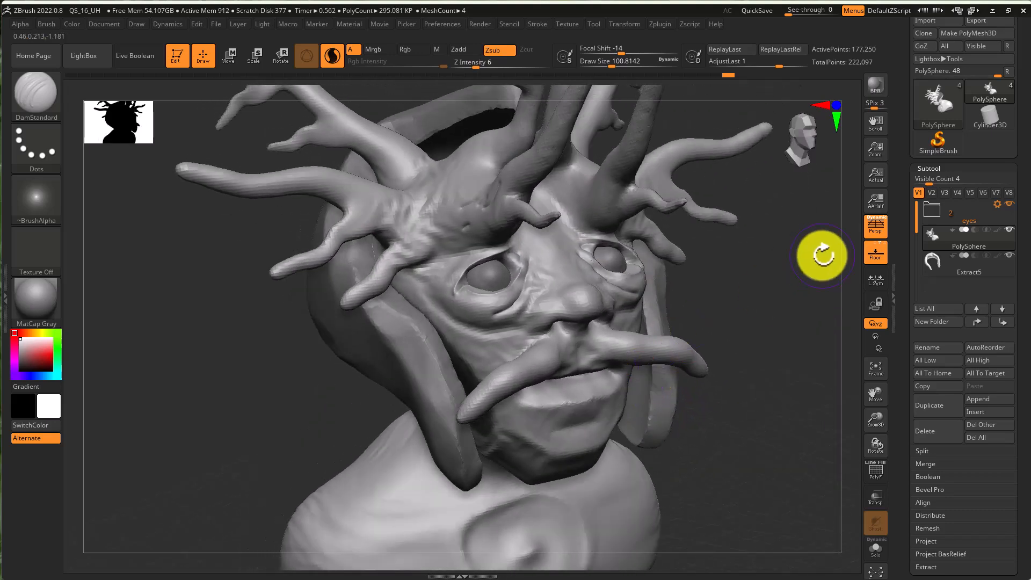
- Turn off Sculptris Pro and open the DynaMesh settings under Geometry in the Tool palette
{"action": "left_click", "coordinate": [332, 56]}
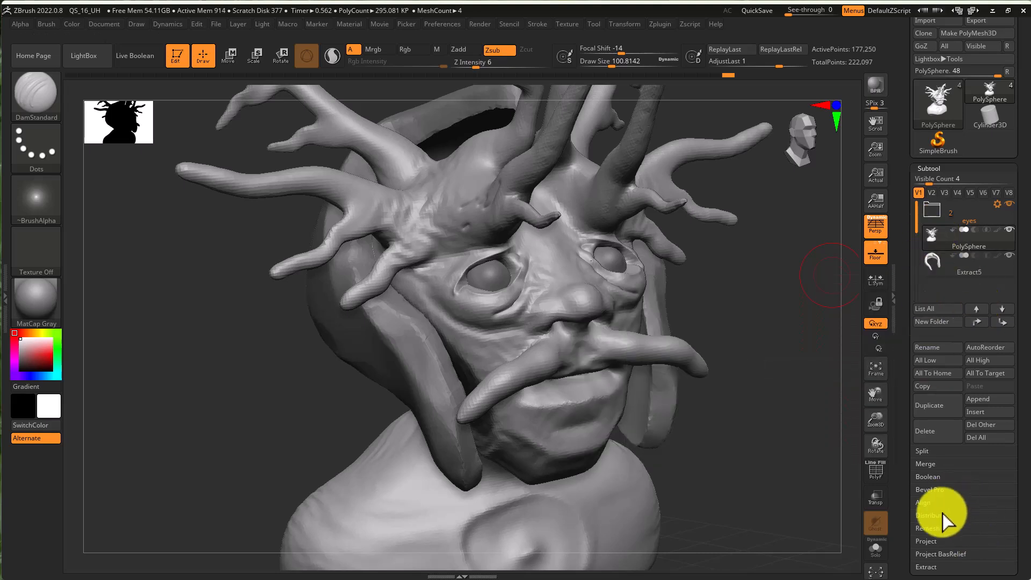
{"action": "scroll", "coordinate": [1013, 501], "scroll_direction": "down", "scroll_amount": 5}
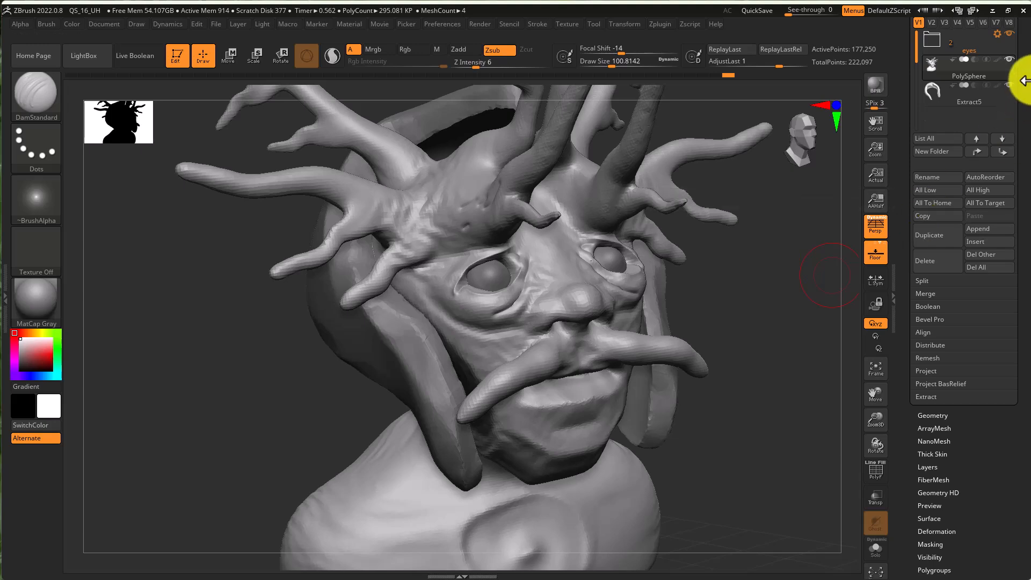
{"action": "left_click_drag", "start_coordinate": [1019, 104], "coordinate": [1012, 156]}
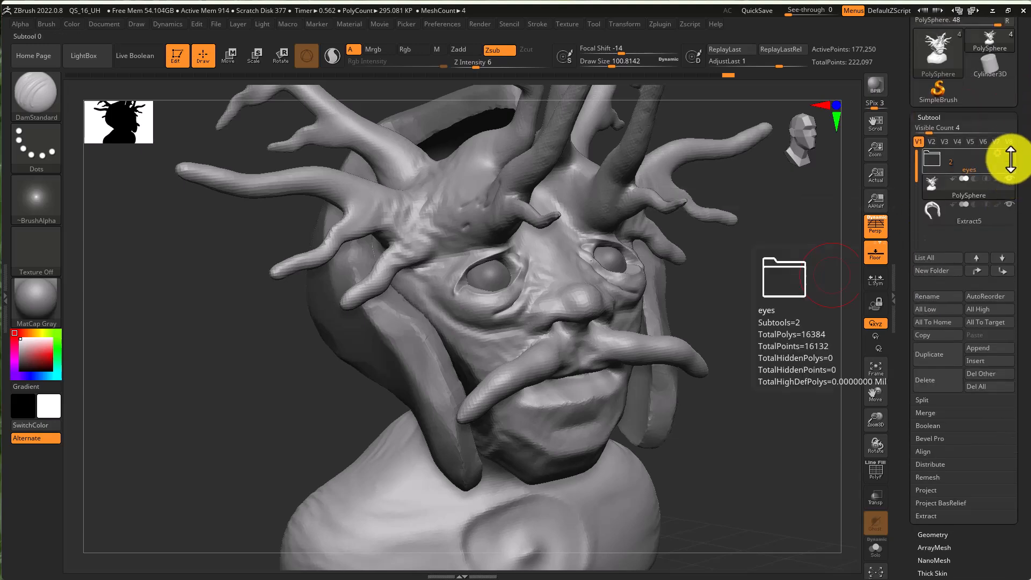
{"action": "left_click", "coordinate": [931, 117]}
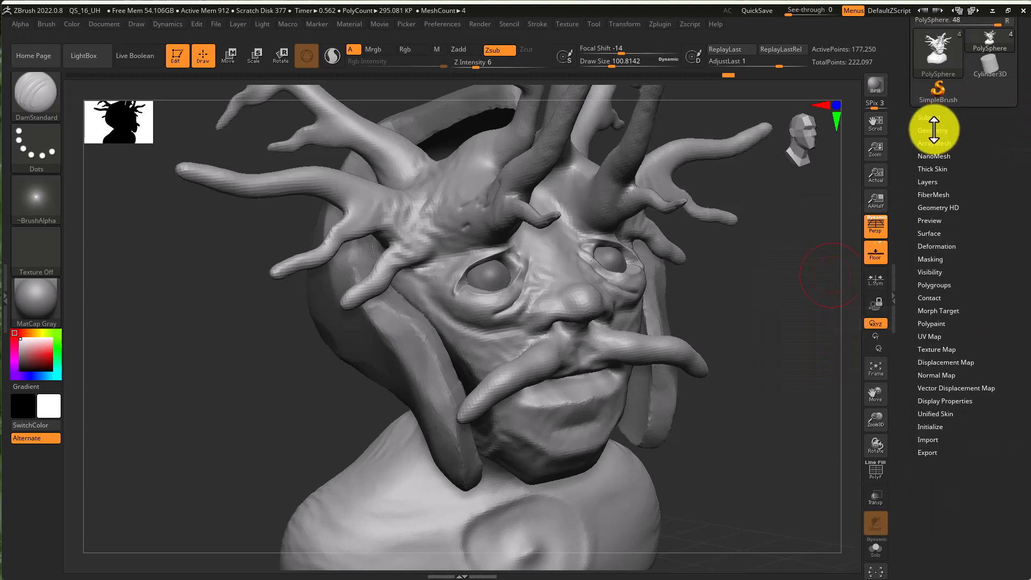
{"action": "left_click", "coordinate": [934, 130]}
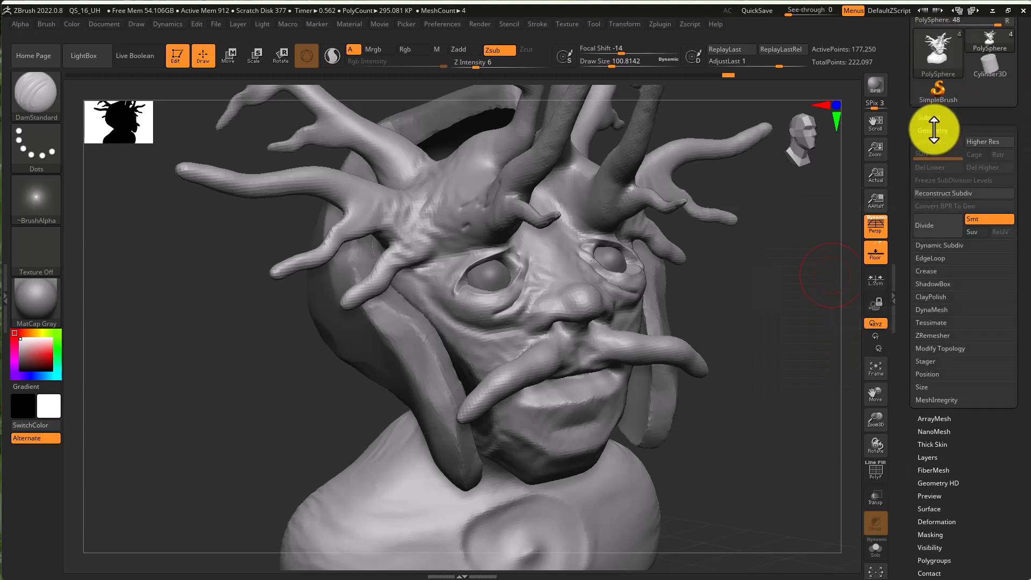
{"action": "left_click", "coordinate": [935, 311]}
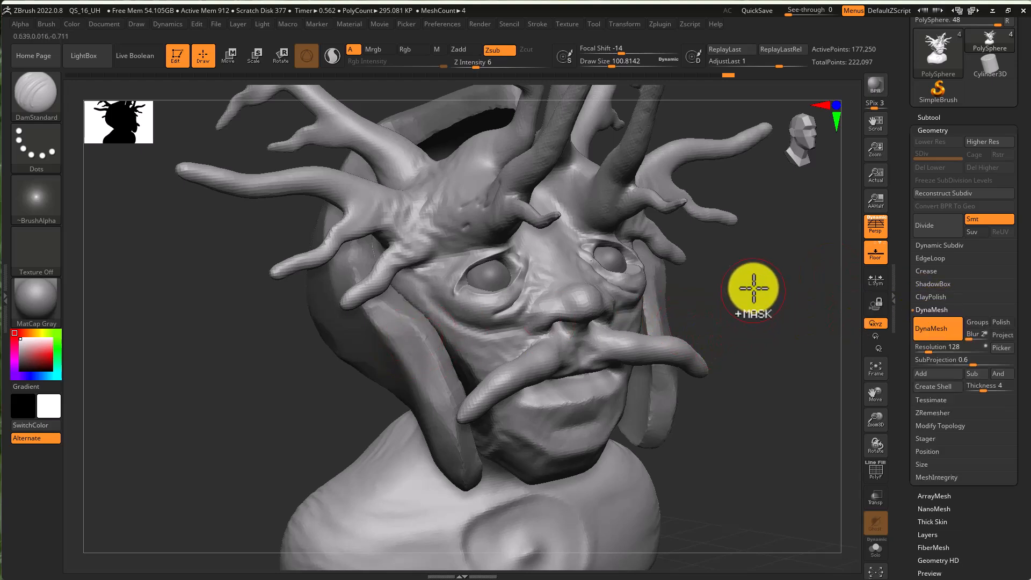
- Clear the mask from the head sculpt
{"action": "key", "text": "ctrl"}
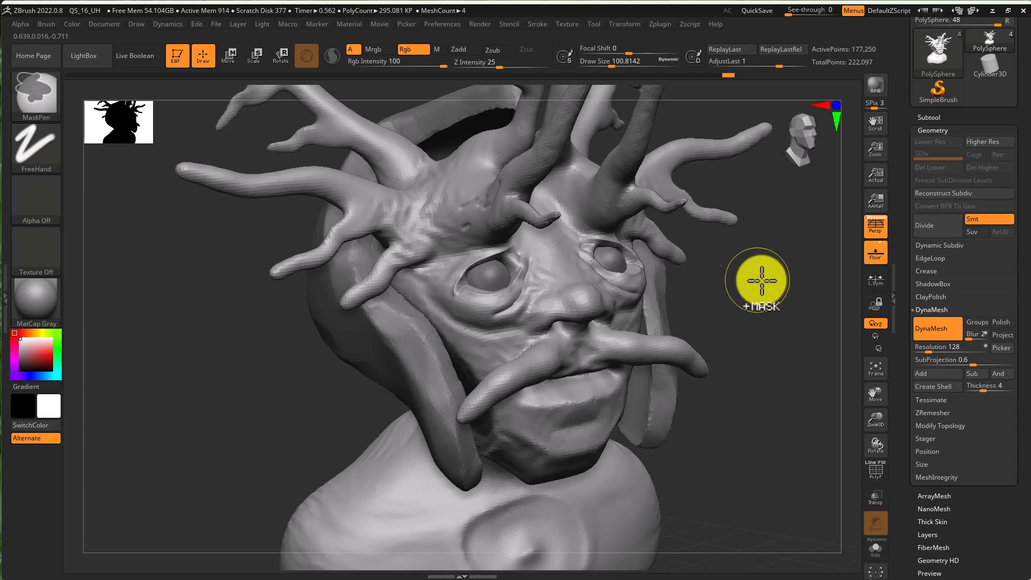
{"action": "mouse_move", "coordinate": [767, 293]}
{"action": "left_mouse_down", "text": "ctrl"}
{"action": "mouse_move", "coordinate": [799, 318]}
{"action": "mouse_move", "coordinate": [813, 349]}
{"action": "mouse_move", "coordinate": [820, 329]}
{"action": "left_mouse_up", "text": "ctrl"}
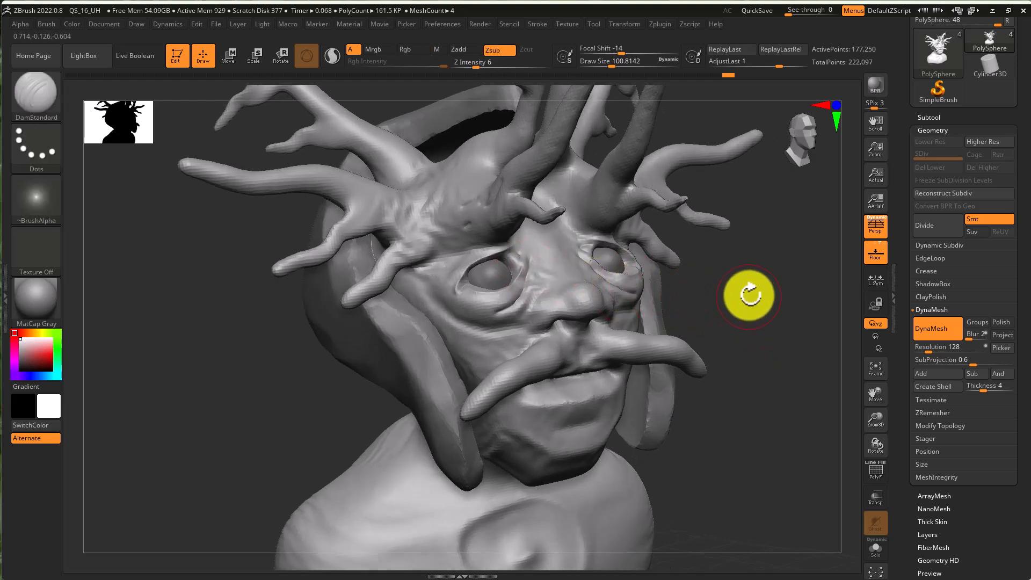
{"action": "left_click", "coordinate": [924, 322]}
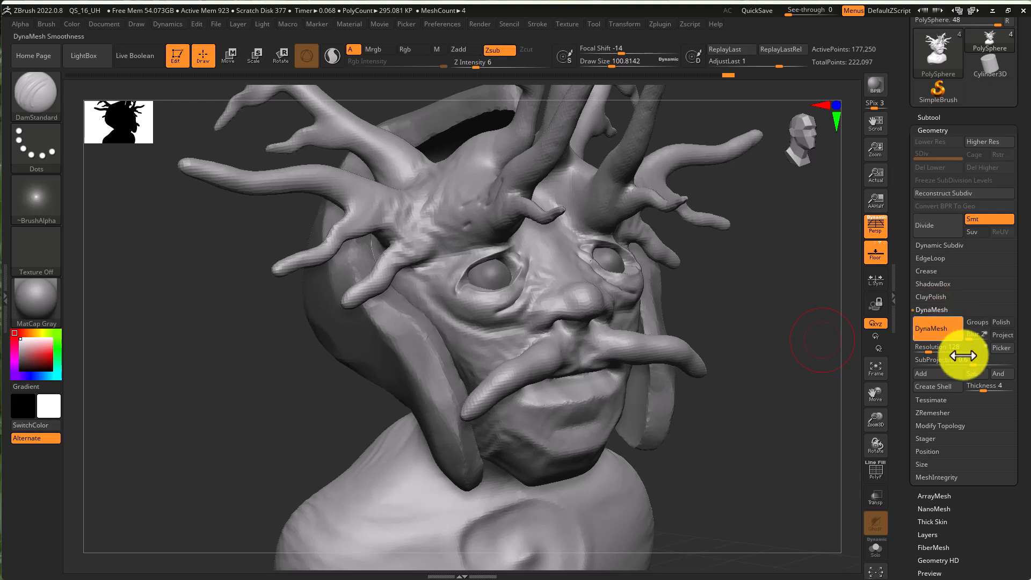
- Open the ZRemesher settings and set Target Polygons Count to 10
{"action": "left_click", "coordinate": [932, 413]}
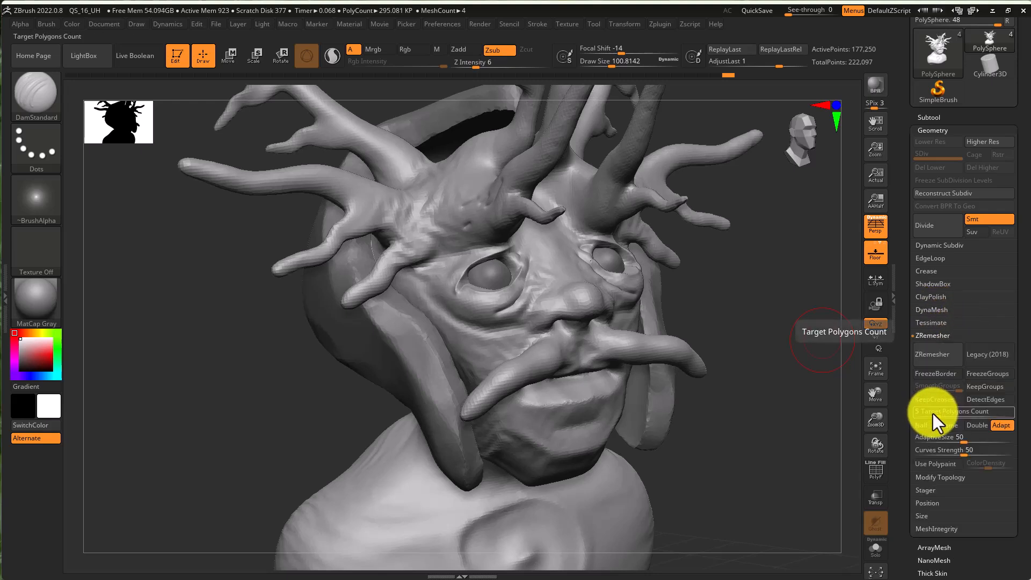
{"action": "left_click", "coordinate": [938, 316]}
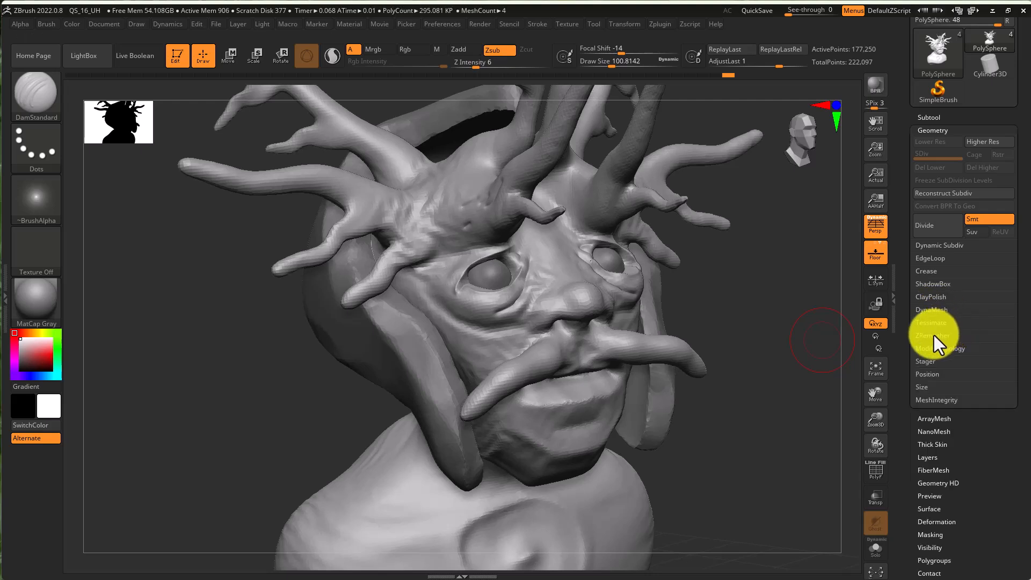
{"action": "left_click", "coordinate": [934, 336]}
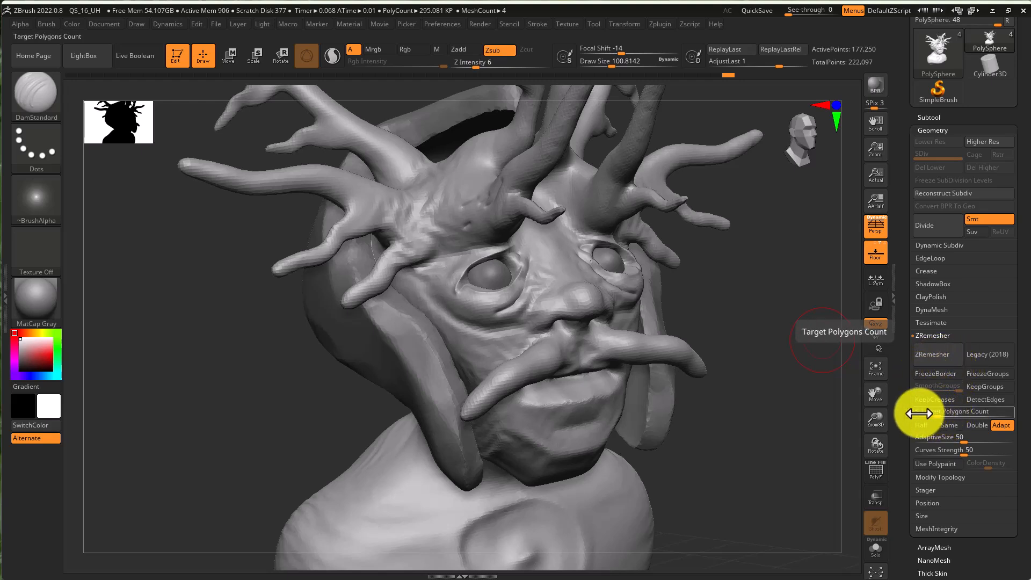
{"action": "left_click", "coordinate": [938, 413]}
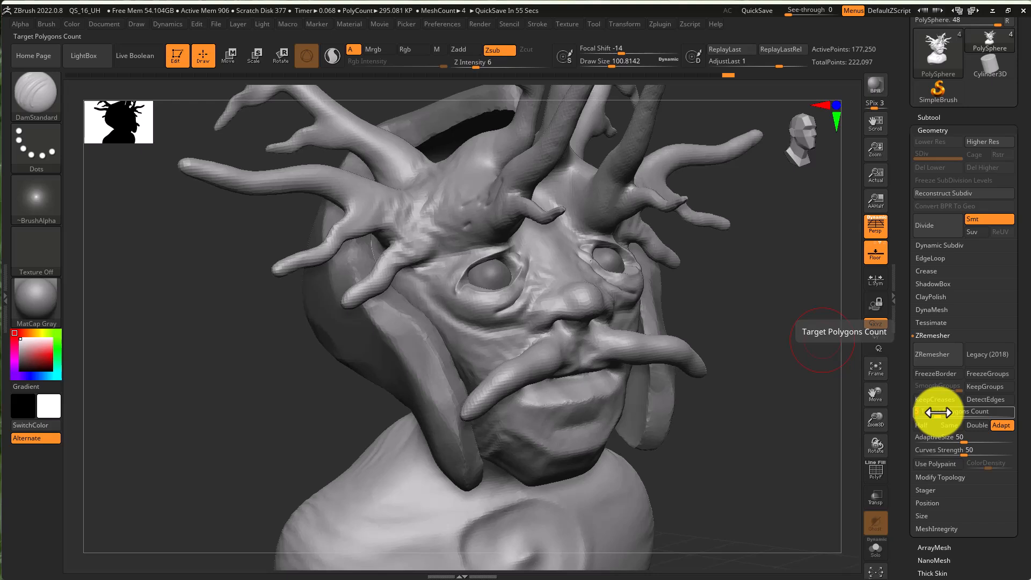
{"action": "type", "text": "0"}
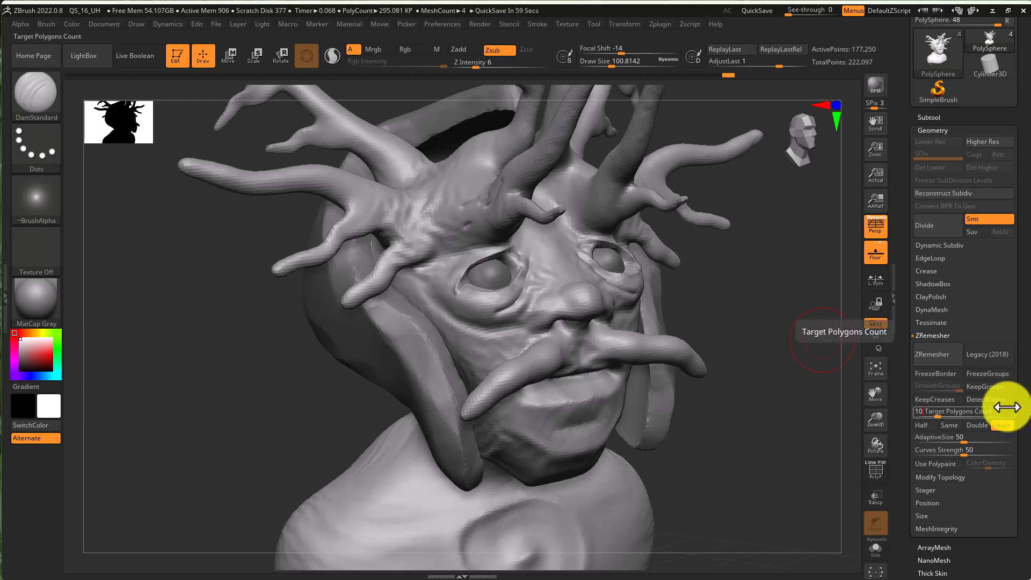
- Set ZRemesher AdaptiveSize to 50 and Curves Strength to 70
{"action": "left_click", "coordinate": [954, 441]}
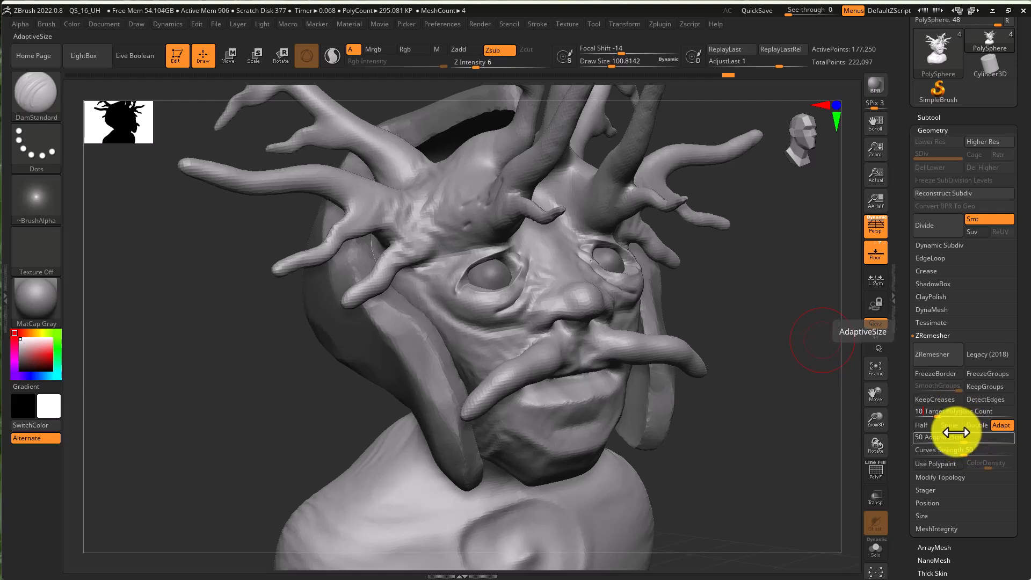
{"action": "left_click", "coordinate": [928, 415]}
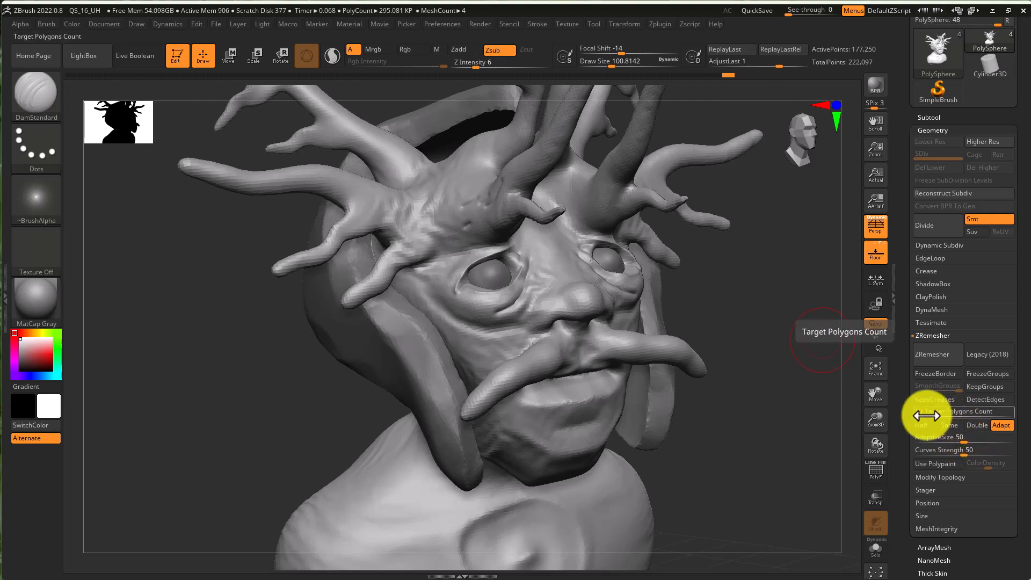
{"action": "left_click", "coordinate": [942, 436]}
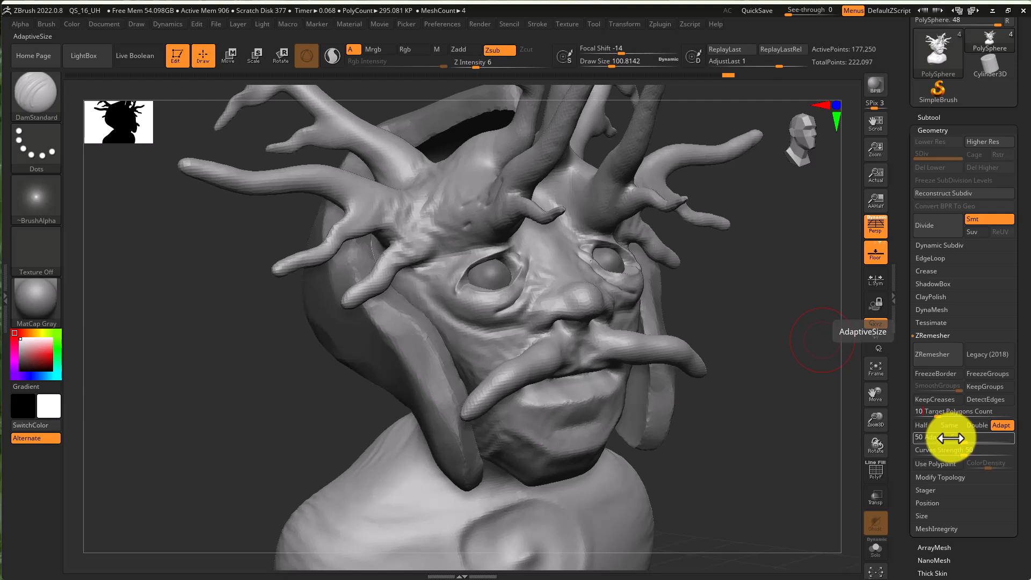
{"action": "left_click_drag", "start_coordinate": [963, 439], "coordinate": [1018, 444]}
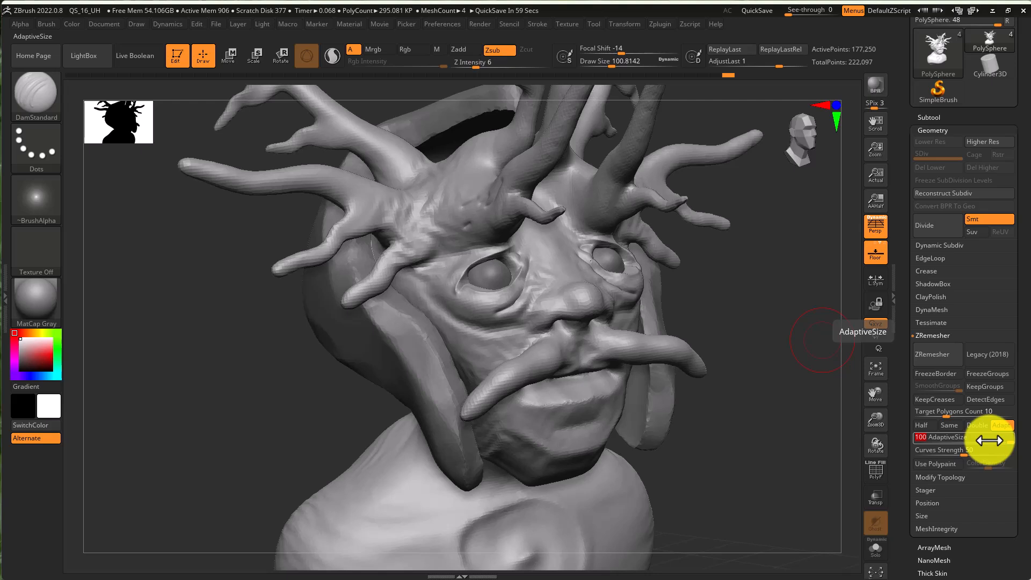
{"action": "left_click_drag", "start_coordinate": [1003, 439], "coordinate": [952, 440]}
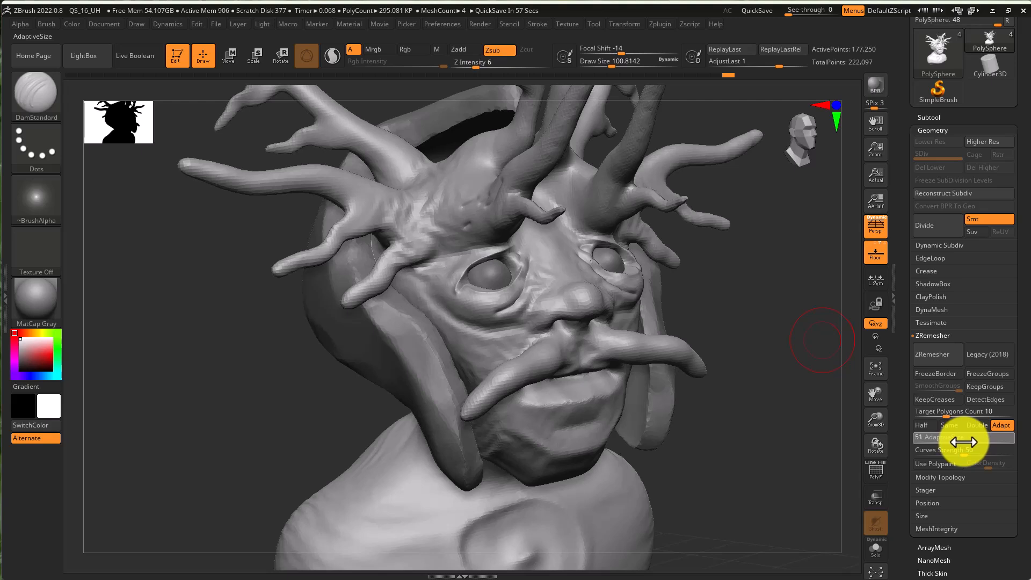
{"action": "left_click_drag", "start_coordinate": [965, 452], "coordinate": [975, 452]}
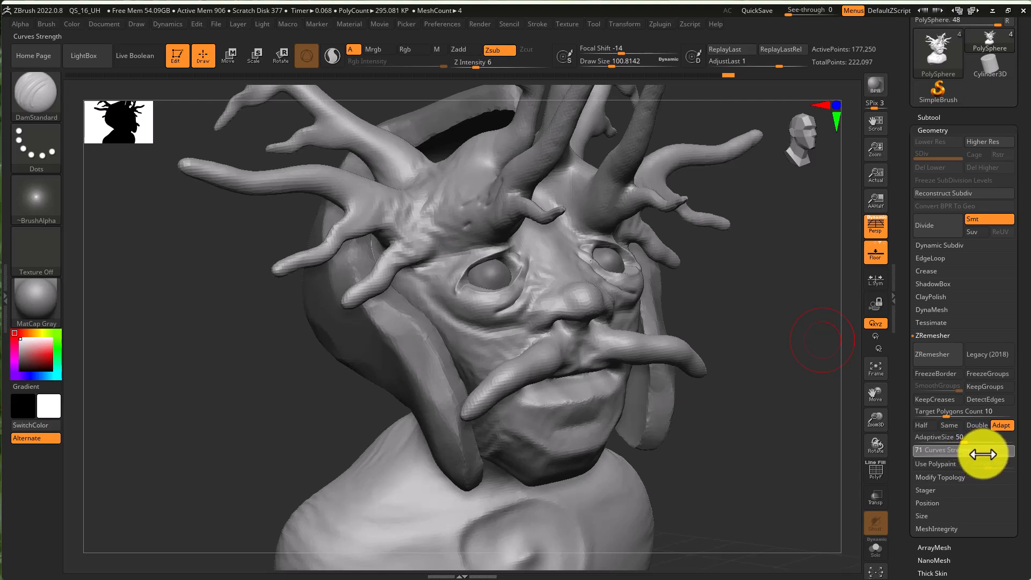
{"action": "left_click_drag", "start_coordinate": [982, 455], "coordinate": [982, 455]}
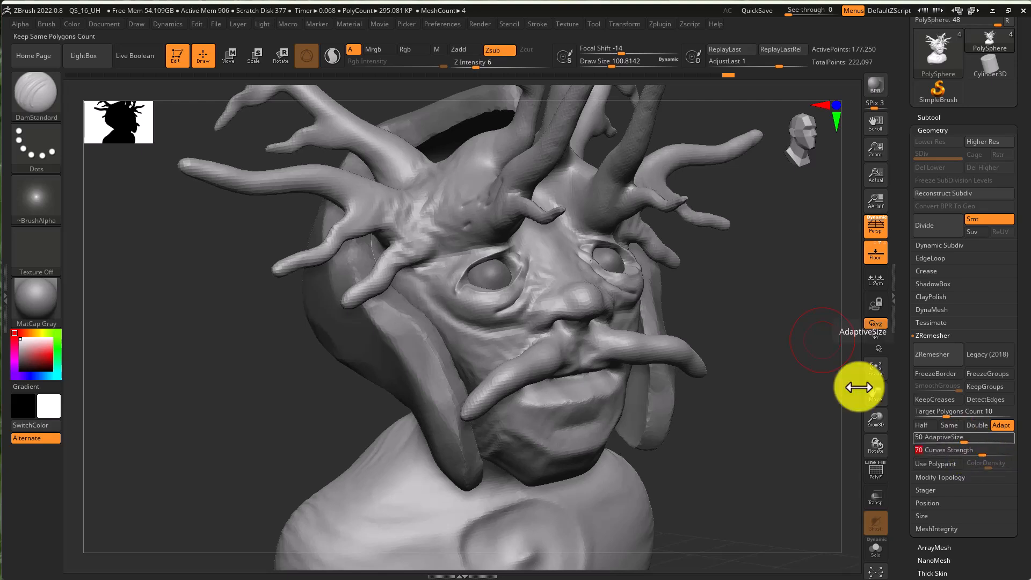
- Run ZRemesher on the head and turn on the polyframe display to inspect the new topology
{"action": "left_click", "coordinate": [933, 355]}
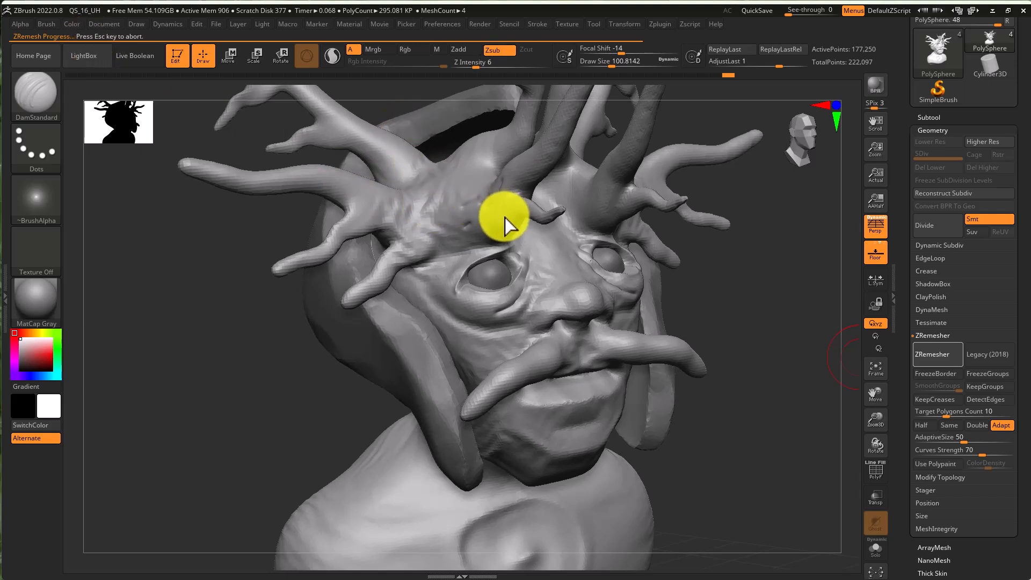
{"action": "mouse_move", "coordinate": [769, 317]}
{"action": "left_mouse_down"}
{"action": "mouse_move", "coordinate": [747, 328]}
{"action": "mouse_move", "coordinate": [686, 320]}
{"action": "mouse_move", "coordinate": [762, 322]}
{"action": "left_mouse_up"}
{"action": "key", "text": "shift"}
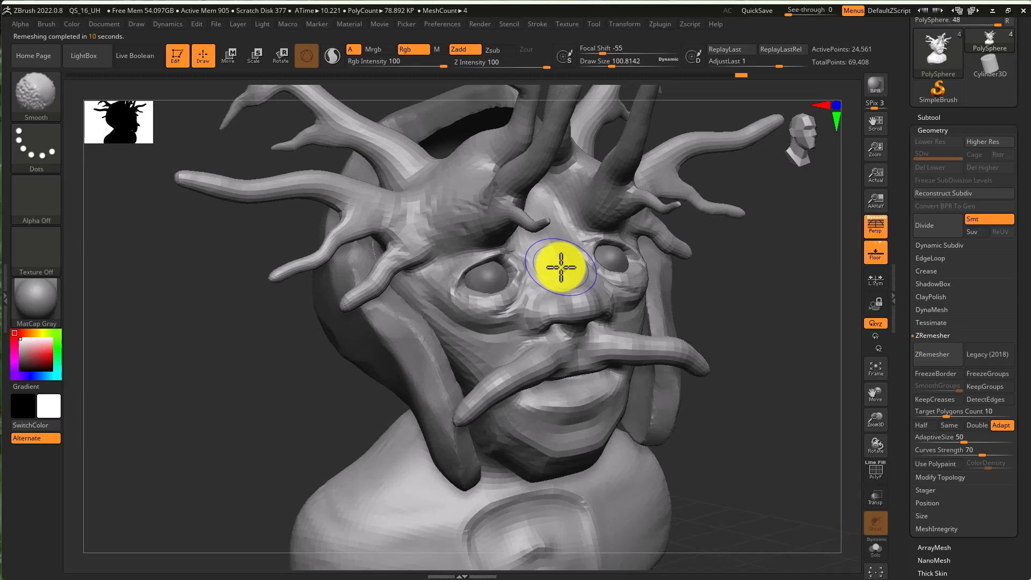
{"action": "key", "text": "shift+f"}
{"action": "mouse_move", "coordinate": [534, 263]}
{"action": "right_mouse_down", "text": "ctrl"}
{"action": "mouse_move", "coordinate": [633, 267]}
{"action": "mouse_move", "coordinate": [615, 286]}
{"action": "mouse_move", "coordinate": [635, 295]}
{"action": "mouse_move", "coordinate": [593, 297]}
{"action": "mouse_move", "coordinate": [612, 299]}
{"action": "mouse_move", "coordinate": [655, 285]}
{"action": "mouse_move", "coordinate": [661, 265]}
{"action": "right_mouse_up", "text": "ctrl"}
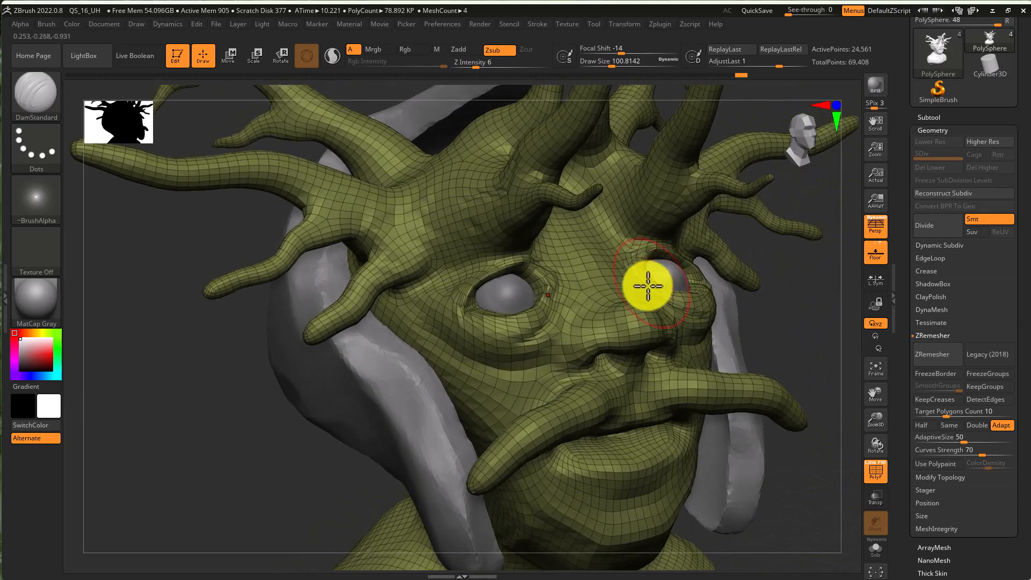
- Switch to the Move brush and nudge the face forms around the nose and eye sockets
{"action": "key", "text": "m"}
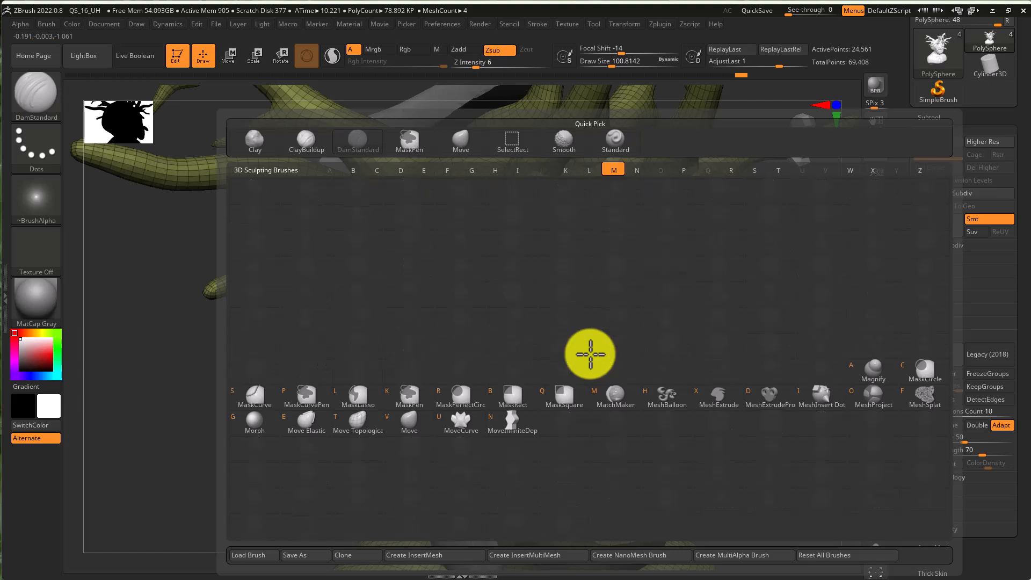
{"action": "key", "text": "v"}
{"action": "key", "text": "s"}
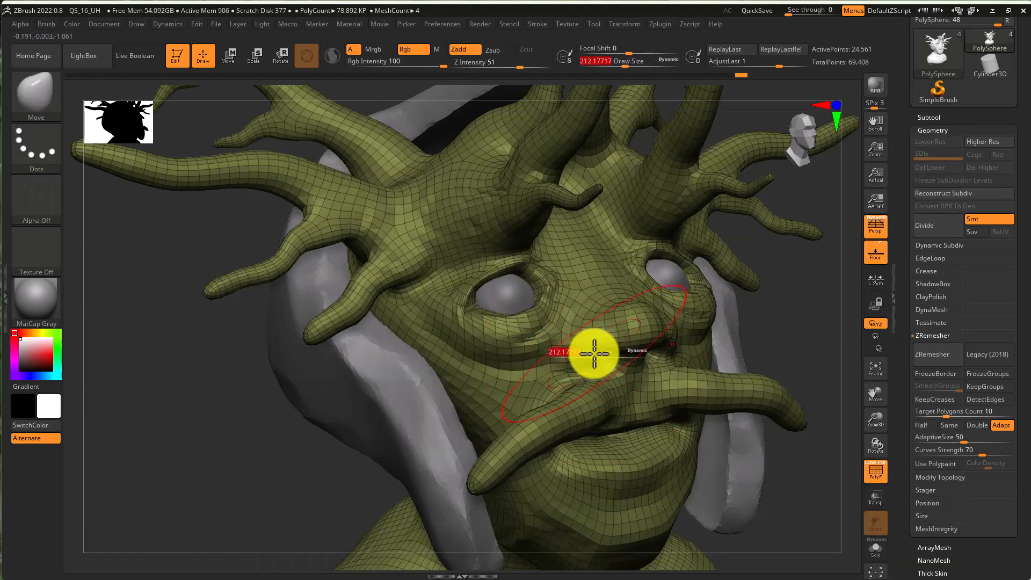
{"action": "left_click_drag", "start_coordinate": [585, 356], "coordinate": [582, 356]}
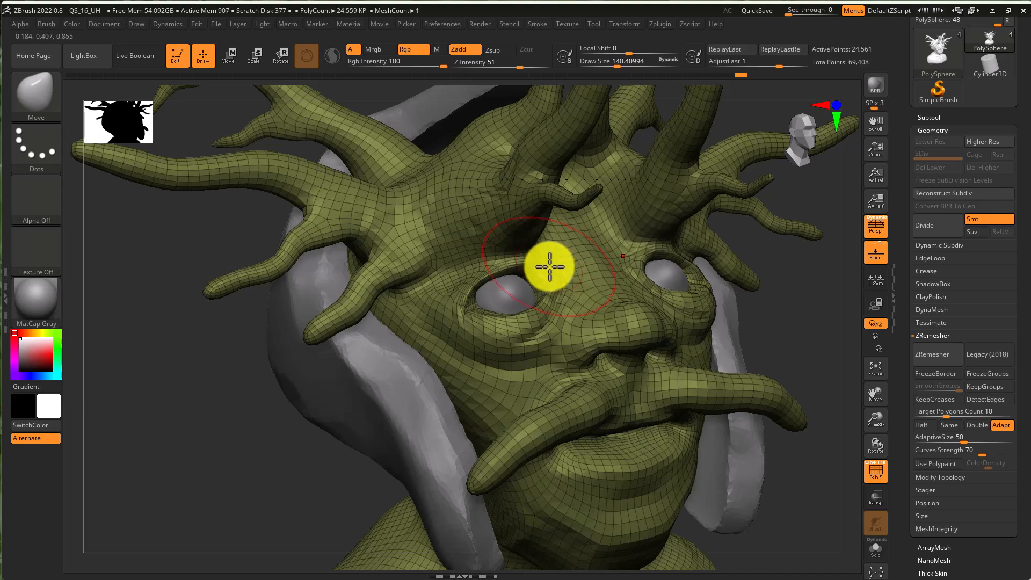
{"action": "right_click_drag", "start_coordinate": [549, 266], "coordinate": [569, 265]}
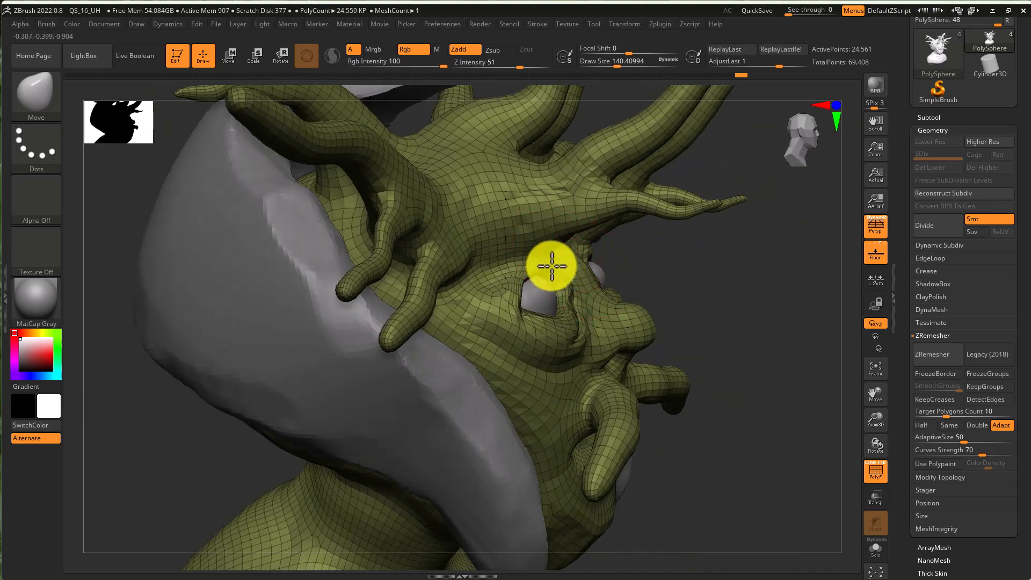
{"action": "mouse_move", "coordinate": [578, 310]}
{"action": "right_mouse_down"}
{"action": "mouse_move", "coordinate": [536, 315]}
{"action": "mouse_move", "coordinate": [508, 290]}
{"action": "right_mouse_up"}
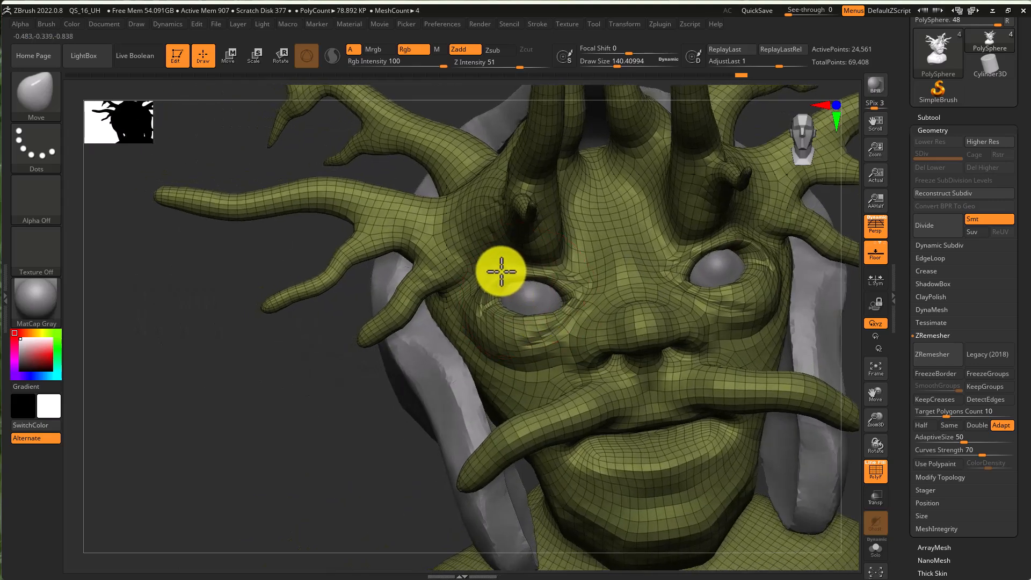
{"action": "left_click_drag", "start_coordinate": [530, 272], "coordinate": [530, 274]}
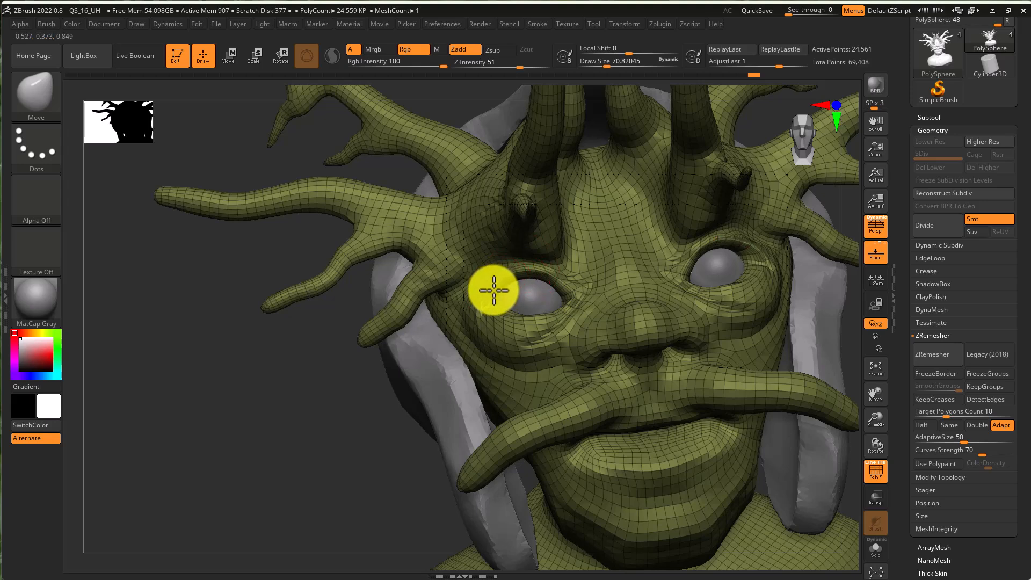
- Try a Move stroke around the mouth area and undo it
{"action": "right_click_drag", "start_coordinate": [668, 322], "coordinate": [619, 369]}
{"action": "key", "text": "s"}
{"action": "left_click_drag", "start_coordinate": [600, 404], "coordinate": [607, 405]}
{"action": "right_click_drag", "start_coordinate": [608, 405], "coordinate": [598, 382]}
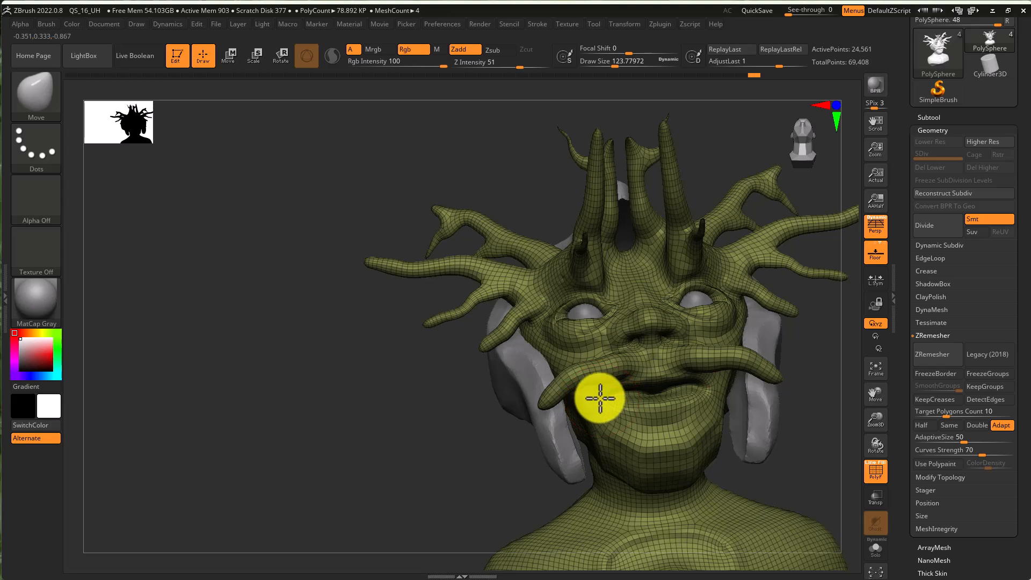
{"action": "key", "text": "ctrl+z"}
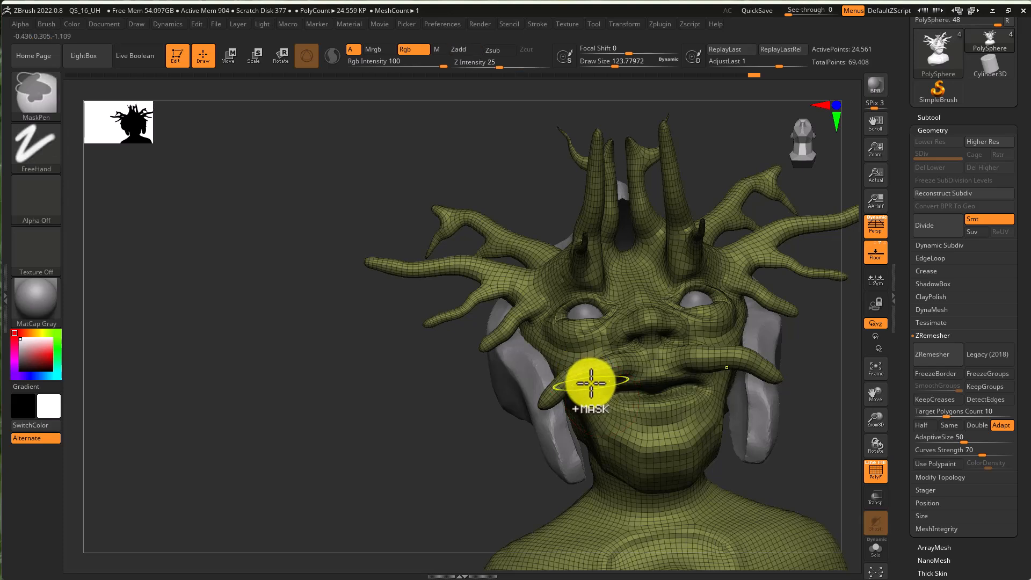
- Increase the Move brush draw size to about 256
{"action": "key", "text": "s"}
{"action": "mouse_move", "coordinate": [597, 388]}
{"action": "left_mouse_down"}
{"action": "mouse_move", "coordinate": [611, 390]}
{"action": "mouse_move", "coordinate": [594, 391]}
{"action": "mouse_move", "coordinate": [586, 376]}
{"action": "left_mouse_up"}
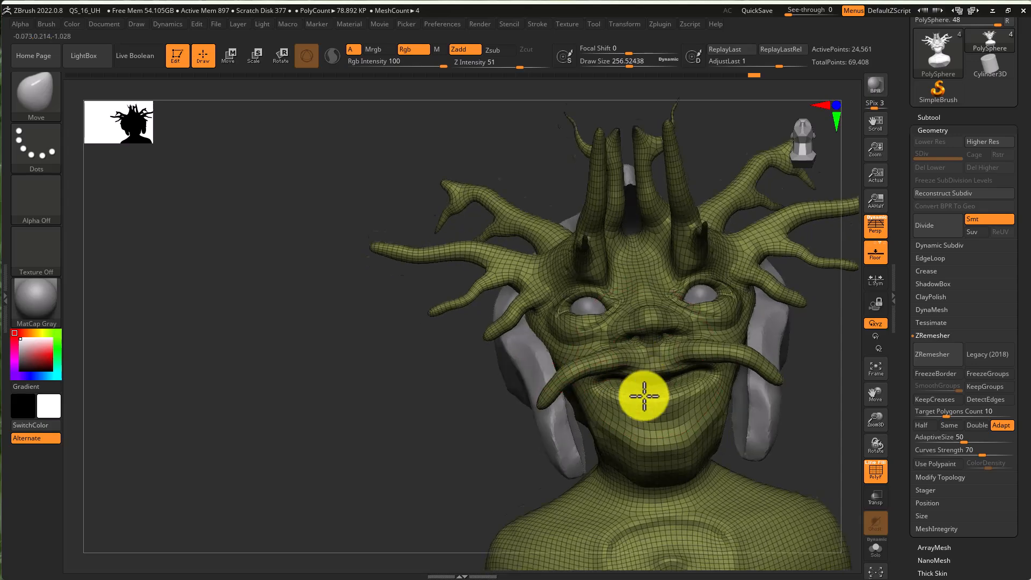
{"action": "mouse_move", "coordinate": [645, 397]}
{"action": "right_mouse_down"}
{"action": "mouse_move", "coordinate": [638, 418]}
{"action": "mouse_move", "coordinate": [612, 408]}
{"action": "mouse_move", "coordinate": [679, 402]}
{"action": "mouse_move", "coordinate": [700, 349]}
{"action": "mouse_move", "coordinate": [662, 347]}
{"action": "mouse_move", "coordinate": [704, 333]}
{"action": "right_mouse_up"}
{"action": "key", "text": "super"}
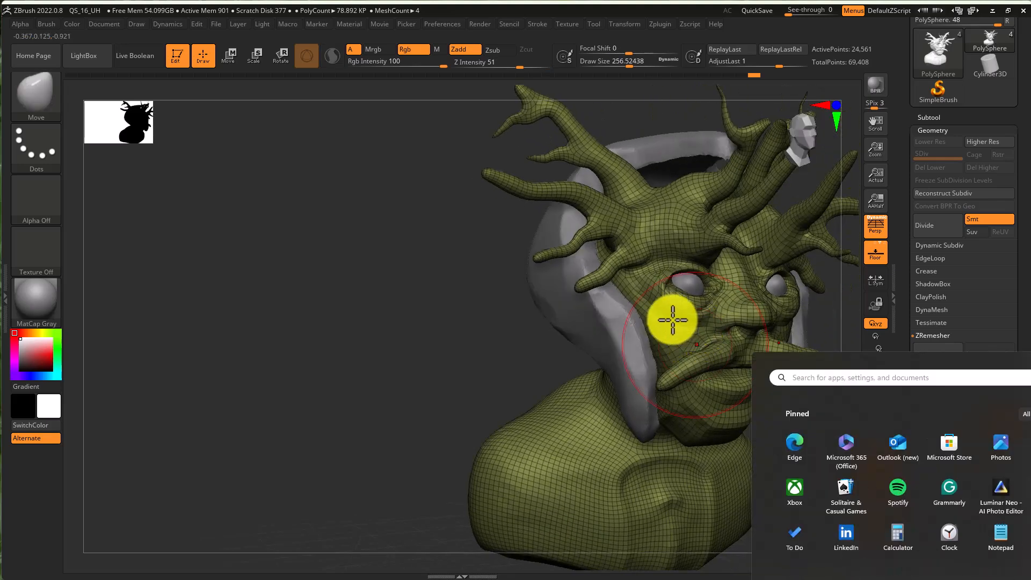
{"action": "key", "text": "super"}
{"action": "key", "text": "super"}
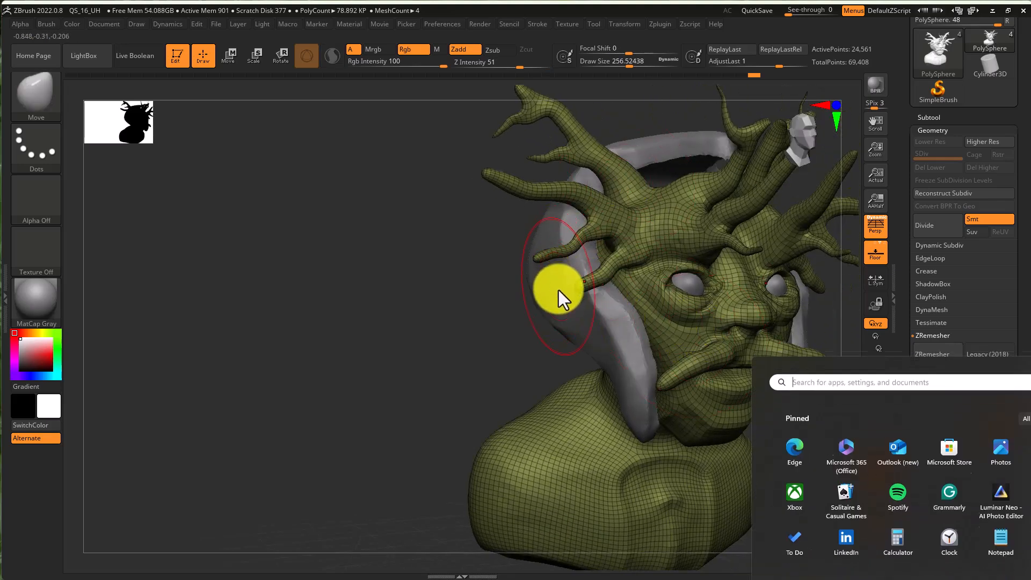
- Select the hood subtool Extract5 from the viewport
{"action": "key", "text": "super"}
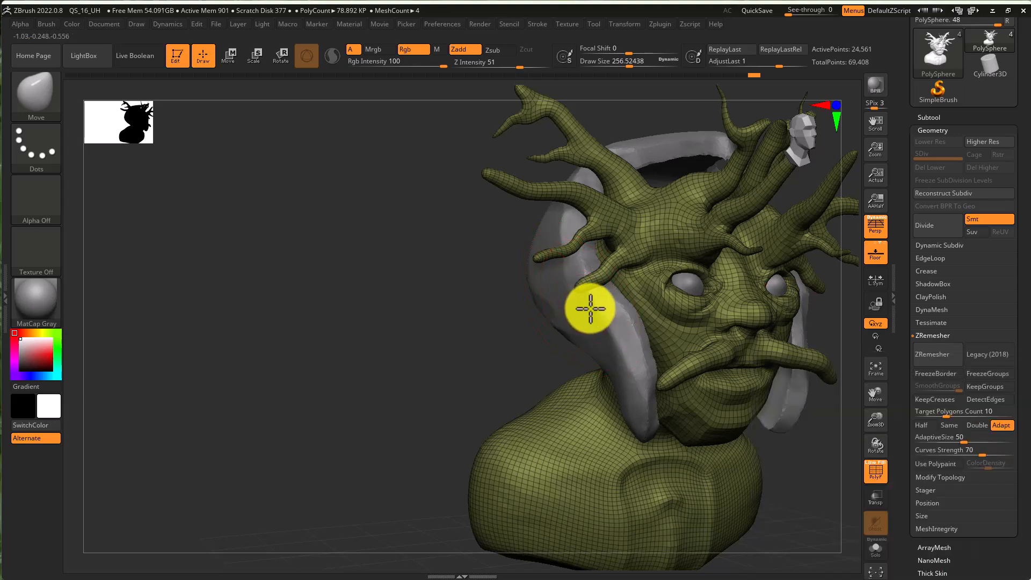
{"action": "left_click", "coordinate": [591, 308], "text": "alt"}
{"action": "mouse_move", "coordinate": [626, 323]}
{"action": "right_mouse_down"}
{"action": "mouse_move", "coordinate": [603, 329]}
{"action": "mouse_move", "coordinate": [602, 315]}
{"action": "mouse_move", "coordinate": [623, 320]}
{"action": "right_mouse_up"}
{"action": "key", "text": "super"}
{"action": "type", "text": "F"}
{"action": "key", "text": "Escape"}
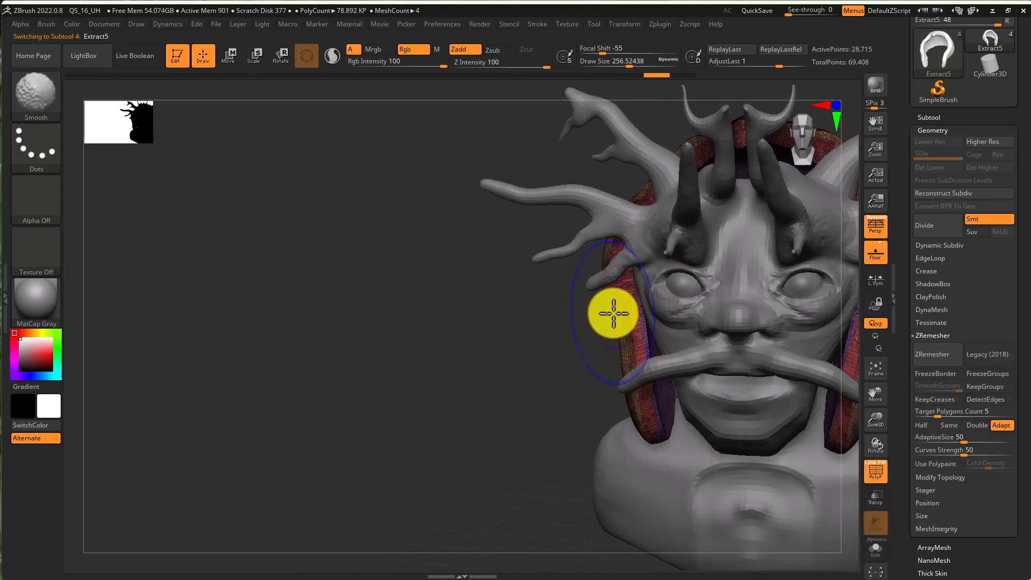
- Hide the polyframe display, orbit around the hood, and select the ZRemesherGuide brush
{"action": "key", "text": "shift+f"}
{"action": "mouse_move", "coordinate": [573, 329]}
{"action": "right_mouse_down", "text": "ctrl"}
{"action": "mouse_move", "coordinate": [407, 329]}
{"action": "mouse_move", "coordinate": [437, 329]}
{"action": "right_mouse_up", "text": "ctrl"}
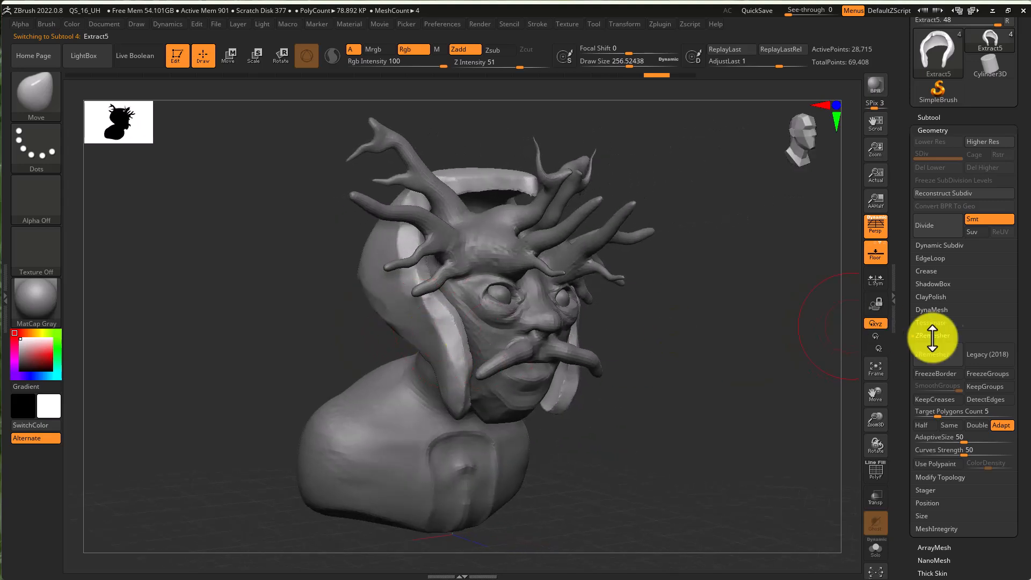
{"action": "right_click_drag", "start_coordinate": [769, 382], "coordinate": [796, 383]}
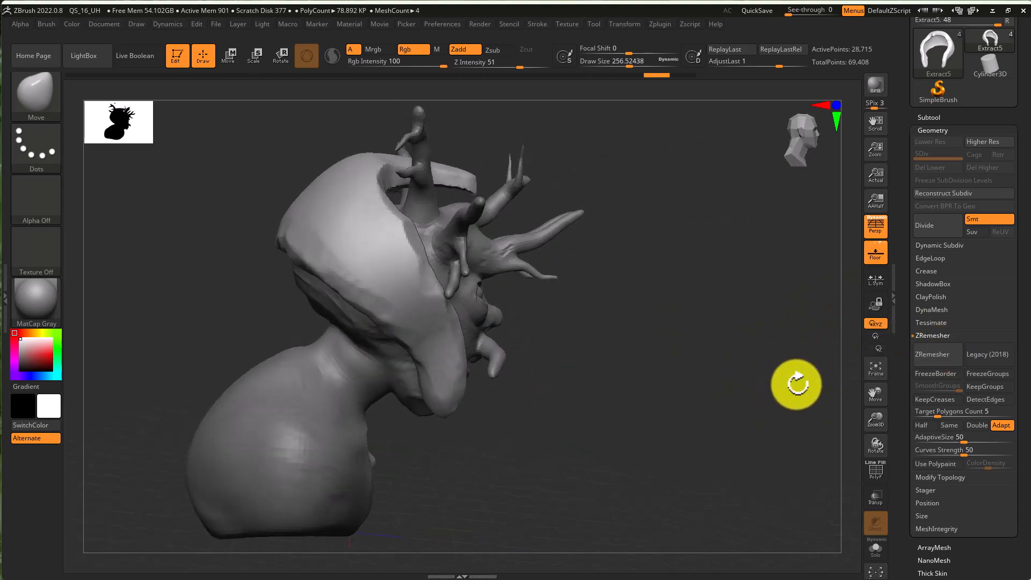
{"action": "mouse_move", "coordinate": [709, 362]}
{"action": "right_mouse_down"}
{"action": "mouse_move", "coordinate": [656, 350]}
{"action": "mouse_move", "coordinate": [642, 357]}
{"action": "mouse_move", "coordinate": [597, 310]}
{"action": "right_mouse_up"}
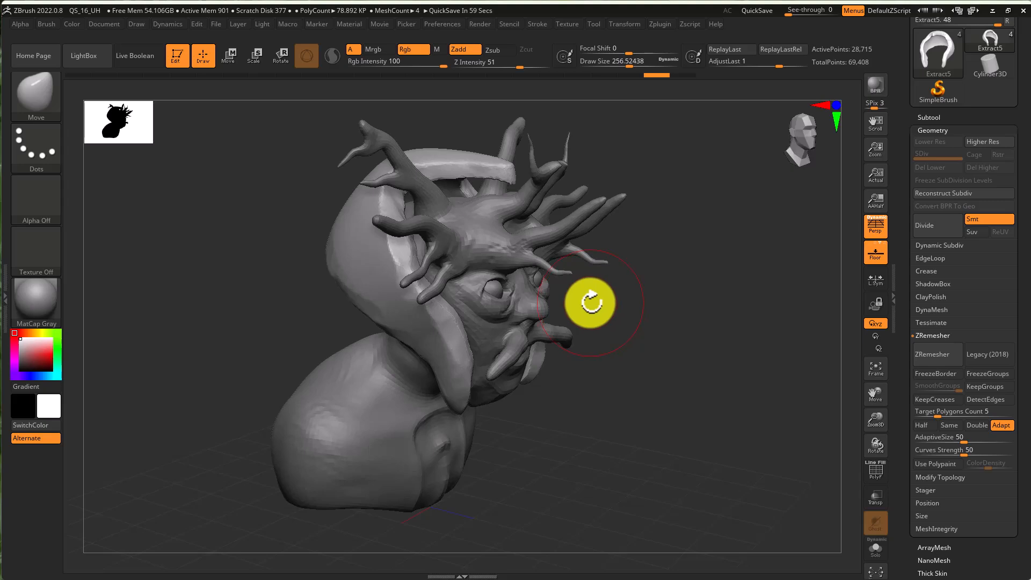
{"action": "key", "text": "b"}
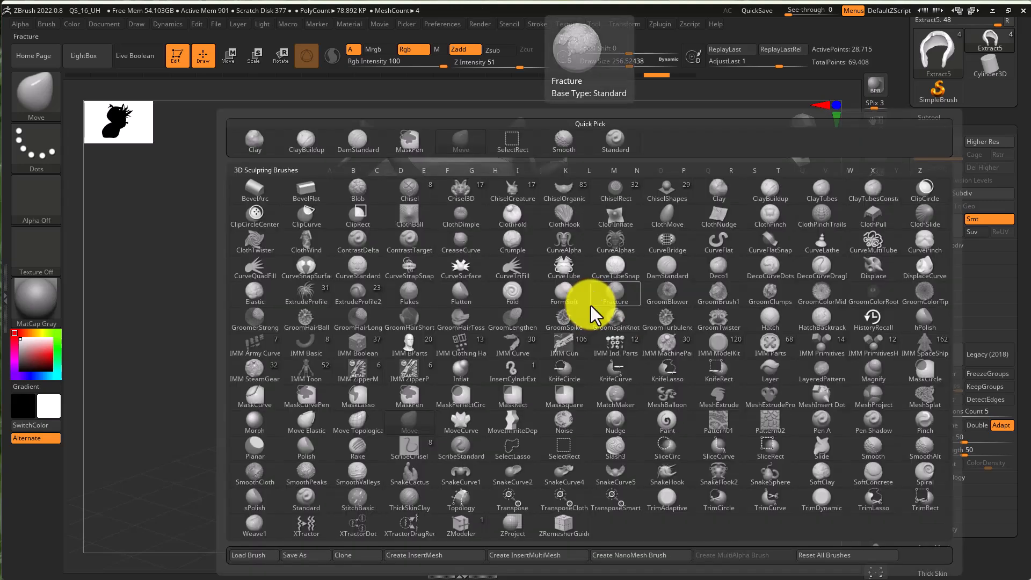
{"action": "key", "text": "z"}
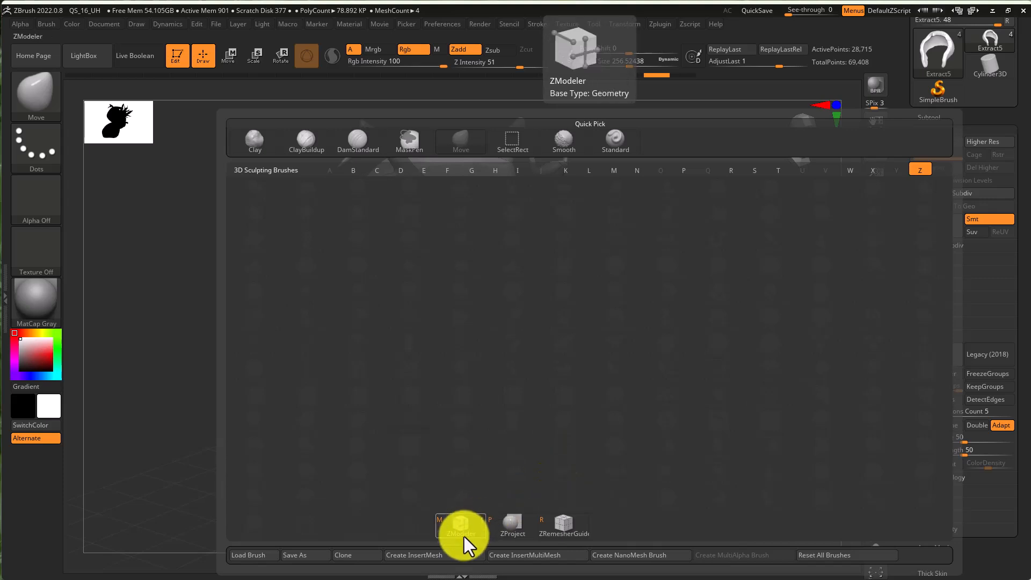
{"action": "left_click", "coordinate": [566, 530]}
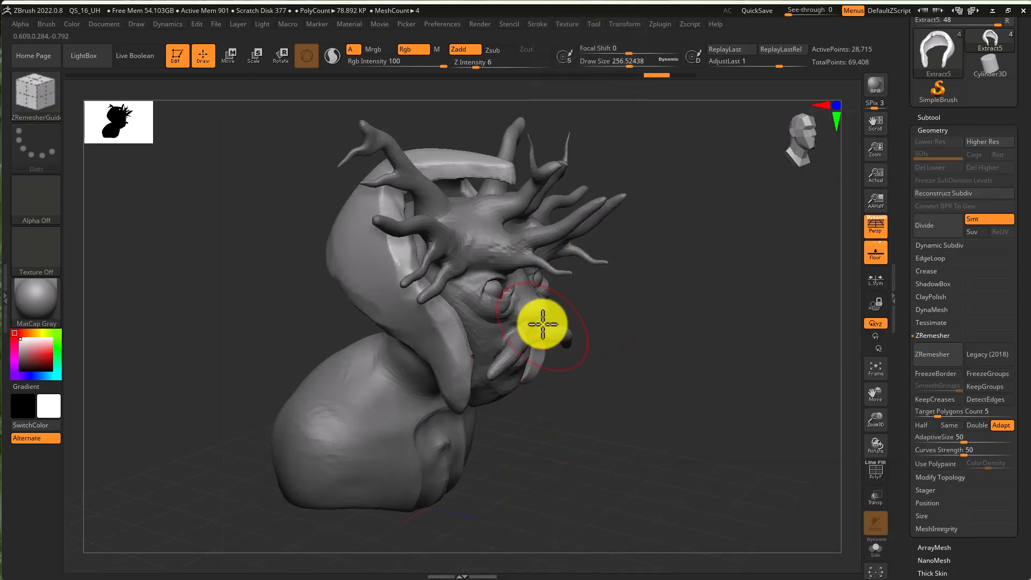
- Set the draw size to about 39 and draw ZRemesher guide curves across the hood's top
{"action": "left_click", "coordinate": [632, 284]}
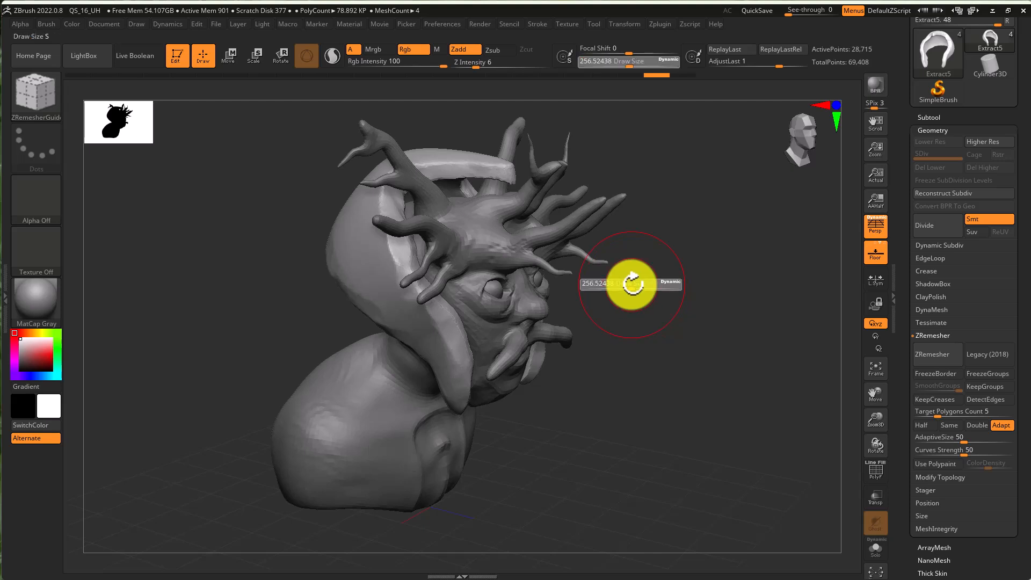
{"action": "mouse_move", "coordinate": [602, 295]}
{"action": "left_mouse_down"}
{"action": "mouse_move", "coordinate": [623, 340]}
{"action": "mouse_move", "coordinate": [626, 318]}
{"action": "mouse_move", "coordinate": [622, 354]}
{"action": "left_mouse_up"}
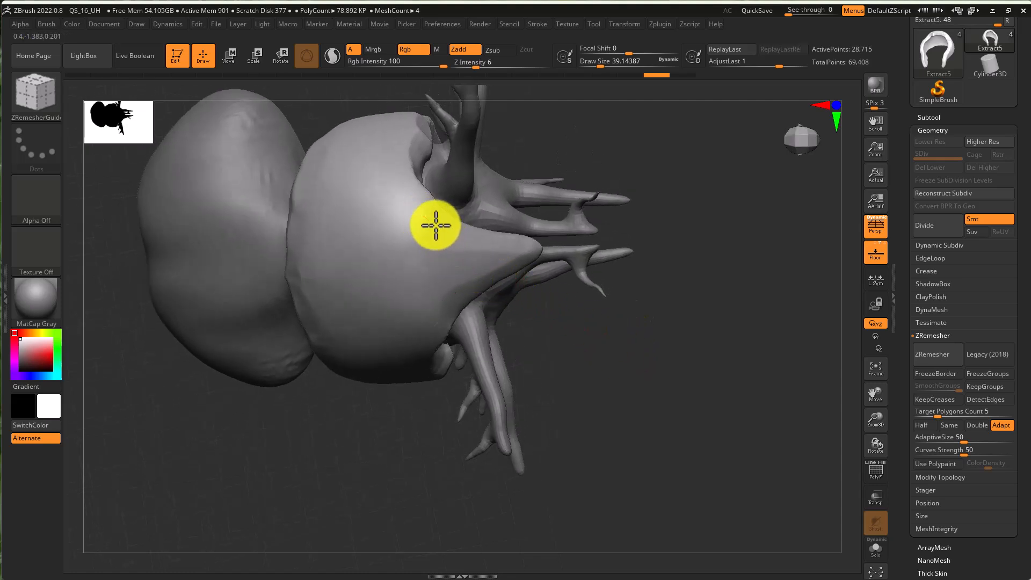
{"action": "left_click_drag", "start_coordinate": [424, 216], "coordinate": [481, 237]}
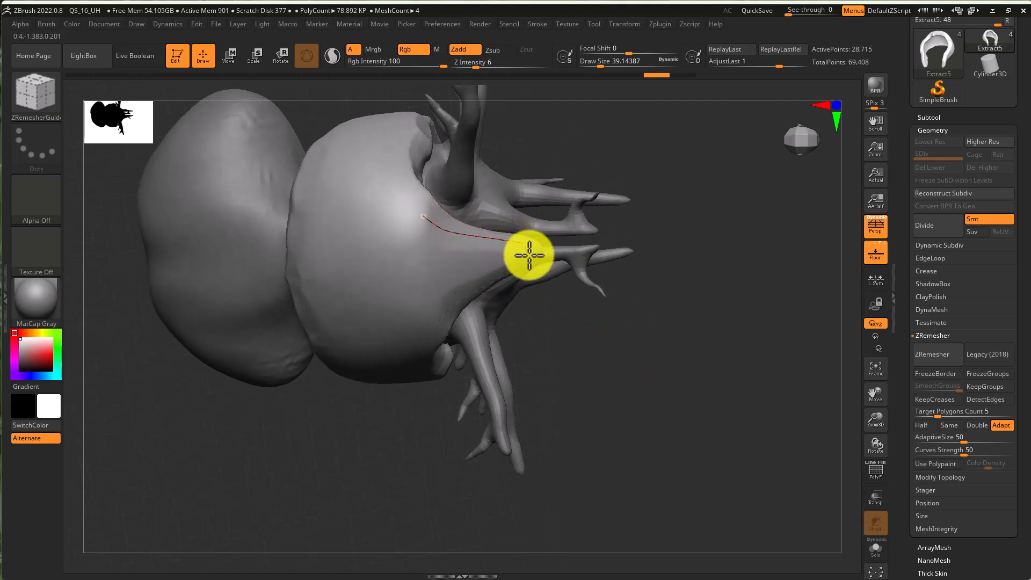
{"action": "left_click_drag", "start_coordinate": [530, 369], "coordinate": [536, 250]}
{"action": "left_click_drag", "start_coordinate": [525, 293], "coordinate": [480, 275]}
{"action": "mouse_move", "coordinate": [390, 270]}
{"action": "left_mouse_down"}
{"action": "mouse_move", "coordinate": [369, 295]}
{"action": "mouse_move", "coordinate": [356, 385]}
{"action": "mouse_move", "coordinate": [368, 501]}
{"action": "mouse_move", "coordinate": [392, 551]}
{"action": "mouse_move", "coordinate": [348, 469]}
{"action": "left_mouse_up"}
- Undo a stray curve and draw more guide curves along the hood's rim and back
{"action": "key", "text": "ctrl+z"}
{"action": "left_click_drag", "start_coordinate": [364, 276], "coordinate": [359, 436]}
{"action": "right_click_drag", "start_coordinate": [364, 308], "coordinate": [371, 349]}
{"action": "mouse_move", "coordinate": [282, 151]}
{"action": "left_mouse_down"}
{"action": "mouse_move", "coordinate": [276, 219]}
{"action": "mouse_move", "coordinate": [345, 235]}
{"action": "mouse_move", "coordinate": [338, 166]}
{"action": "mouse_move", "coordinate": [288, 149]}
{"action": "left_mouse_up"}
{"action": "right_click_drag", "start_coordinate": [328, 249], "coordinate": [338, 178]}
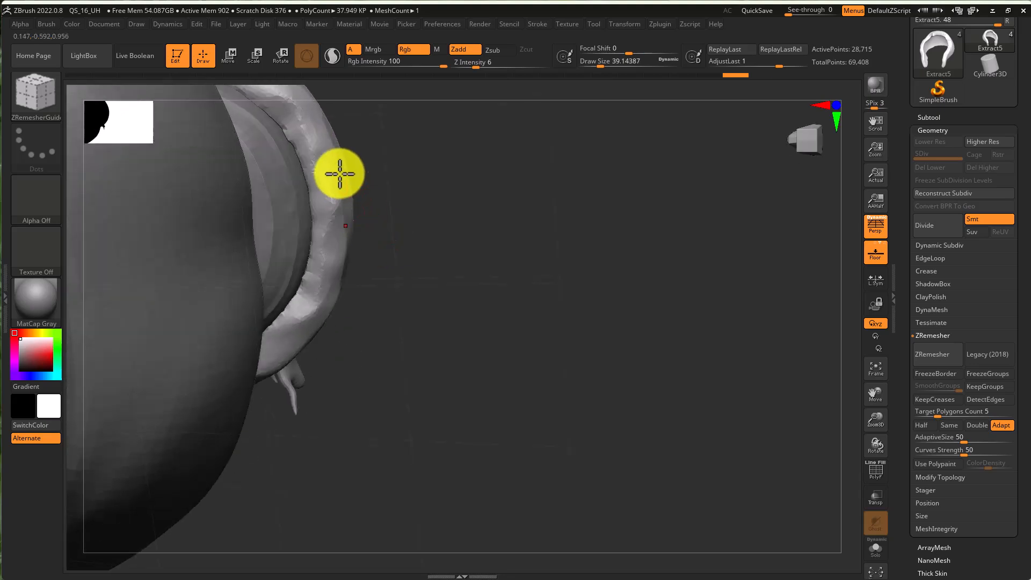
{"action": "mouse_move", "coordinate": [303, 125]}
{"action": "left_mouse_down"}
{"action": "mouse_move", "coordinate": [327, 258]}
{"action": "mouse_move", "coordinate": [317, 317]}
{"action": "left_mouse_up"}
{"action": "right_click_drag", "start_coordinate": [465, 303], "coordinate": [621, 239]}
- Run ZRemesher on the hood using the guide curves
{"action": "key", "text": "super"}
{"action": "left_click", "coordinate": [950, 273]}
{"action": "left_click", "coordinate": [934, 335]}
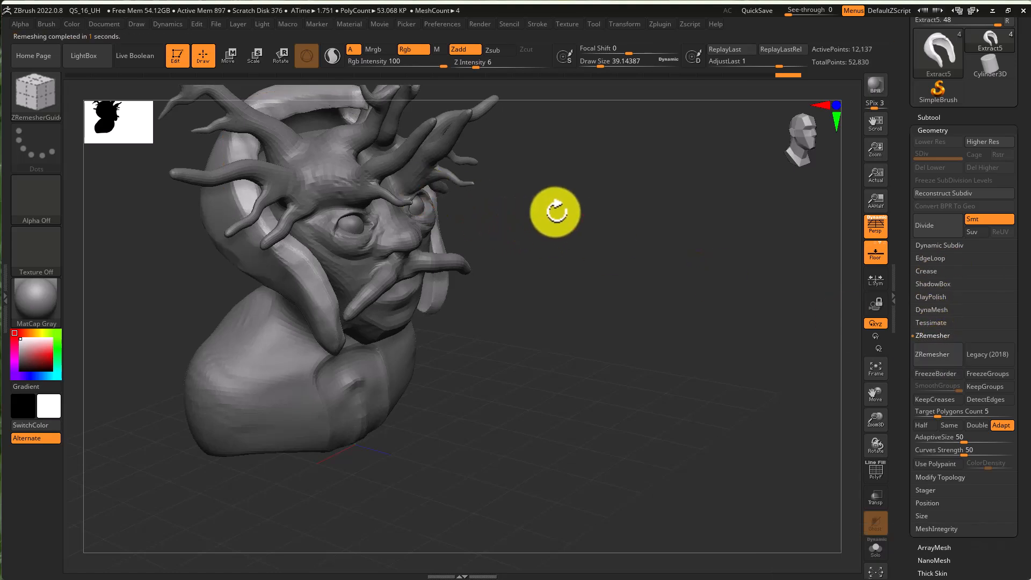
- Undo the hood remesh
{"action": "mouse_move", "coordinate": [536, 200]}
{"action": "left_mouse_down"}
{"action": "mouse_move", "coordinate": [569, 256]}
{"action": "mouse_move", "coordinate": [650, 295]}
{"action": "mouse_move", "coordinate": [670, 290]}
{"action": "mouse_move", "coordinate": [623, 290]}
{"action": "left_mouse_up"}
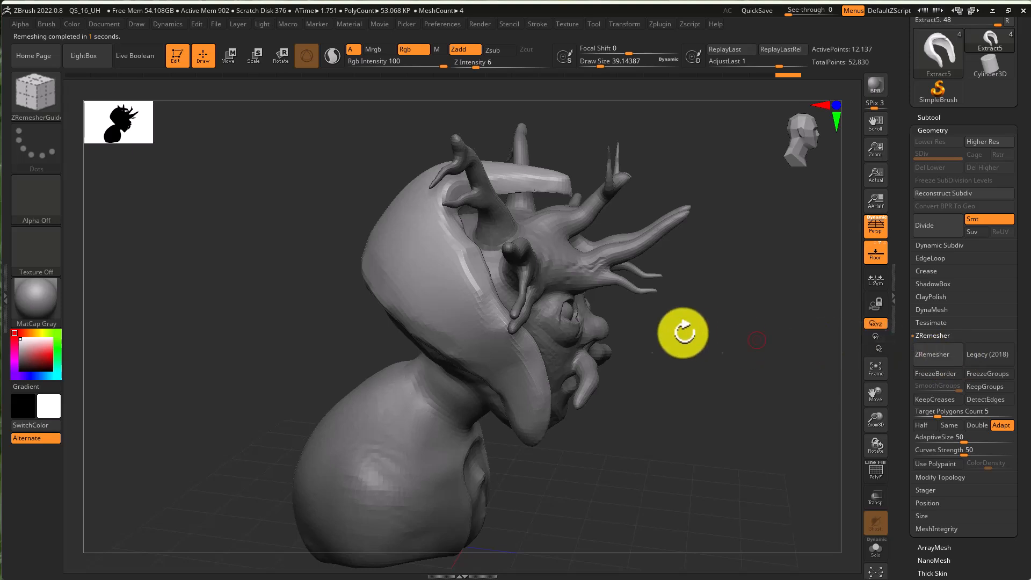
{"action": "left_click", "coordinate": [762, 76]}
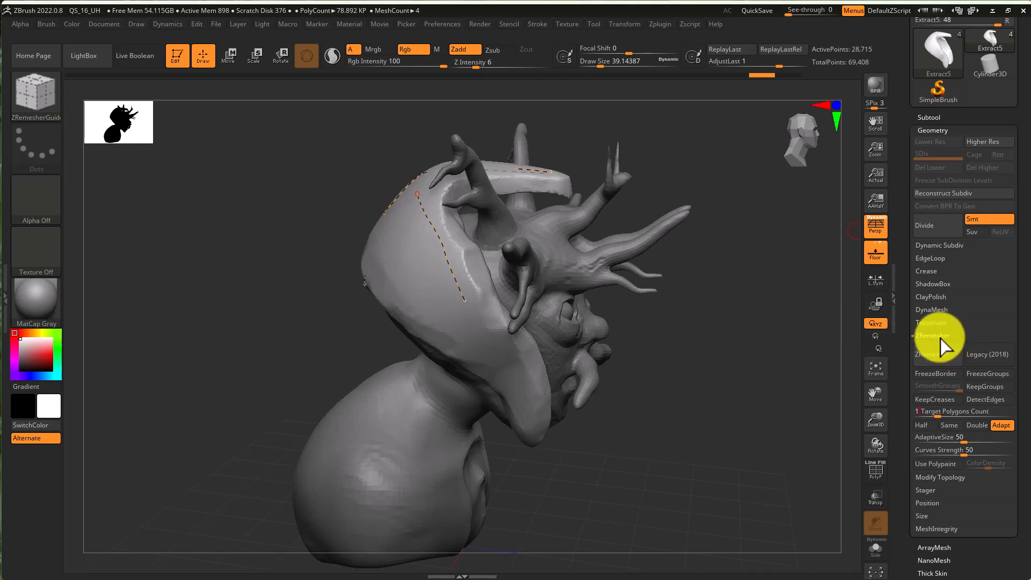
- Run ZRemesher on the hood again with Target Polygons Count 0.5
{"action": "left_click", "coordinate": [935, 356]}
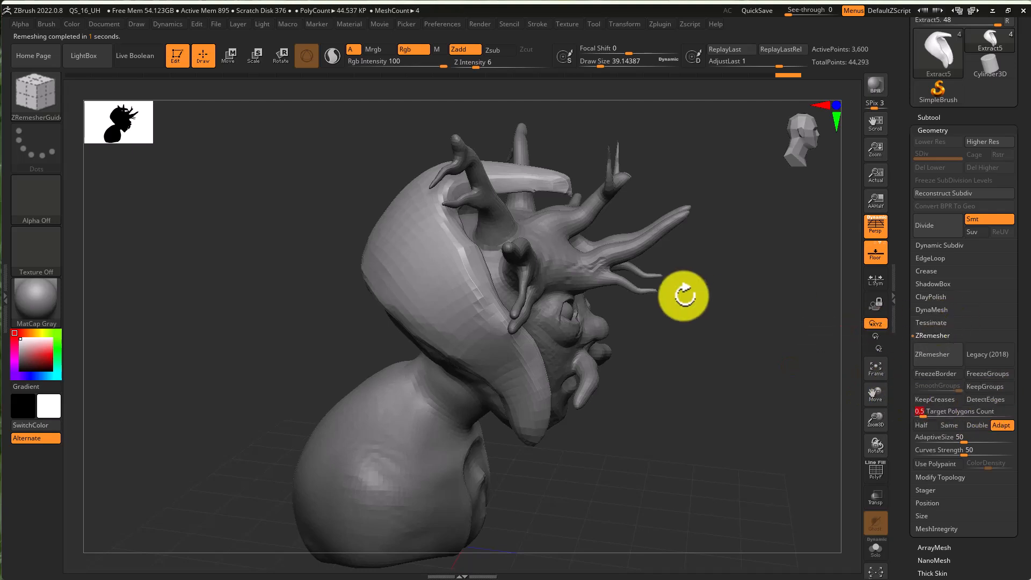
{"action": "left_click", "coordinate": [933, 356]}
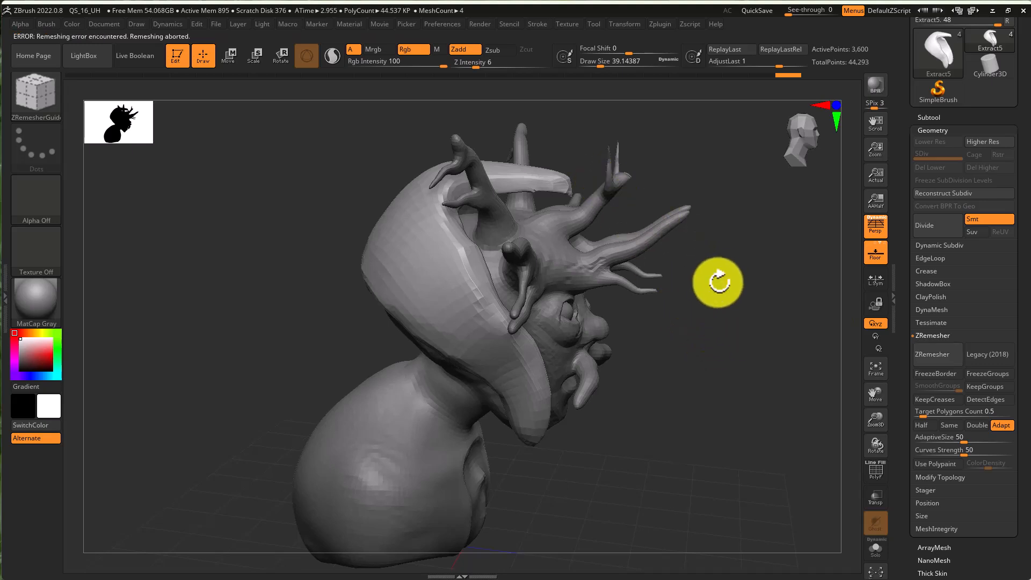
{"action": "left_click_drag", "start_coordinate": [750, 338], "coordinate": [718, 356]}
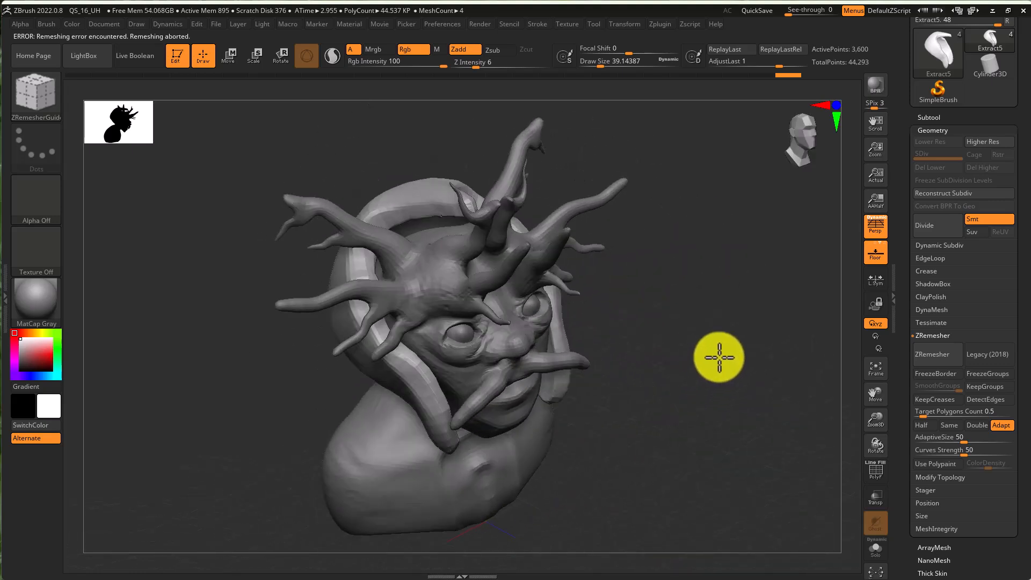
- Select the head PolySphere subtool
{"action": "key", "text": "super"}
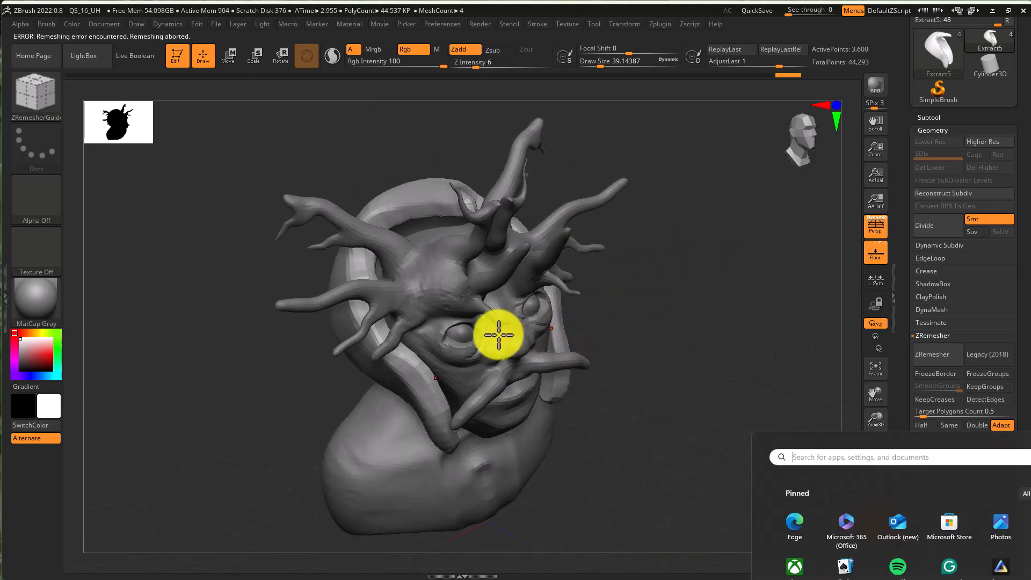
{"action": "key", "text": "super"}
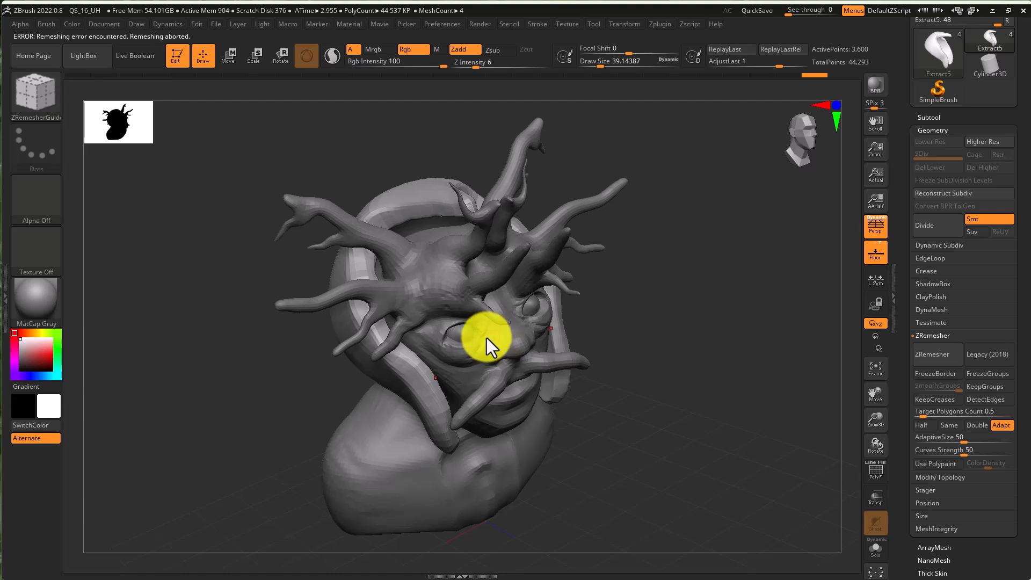
{"action": "left_click", "coordinate": [492, 347], "text": "alt"}
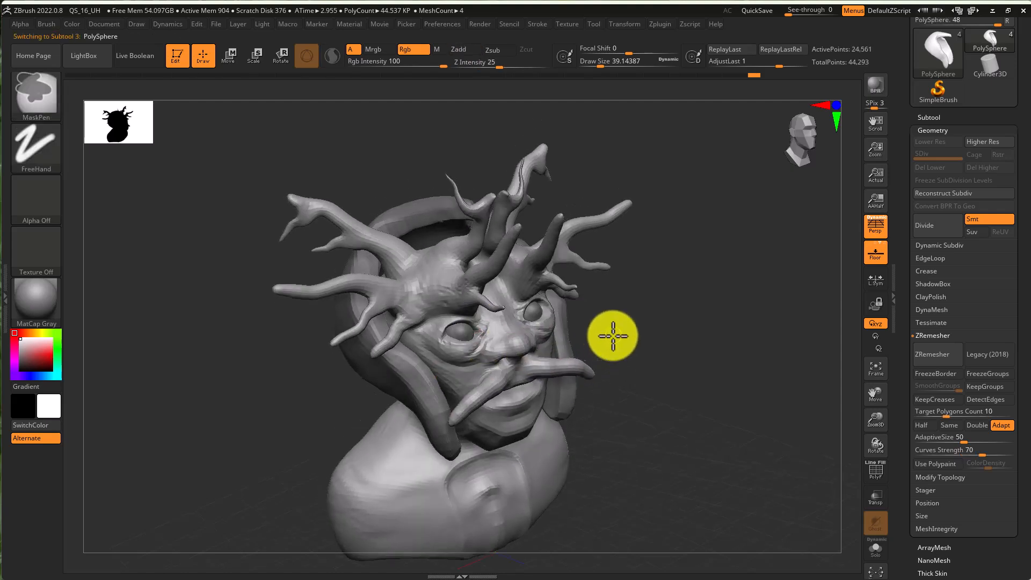
{"action": "right_click_drag", "start_coordinate": [609, 335], "coordinate": [662, 339], "text": "ctrl"}
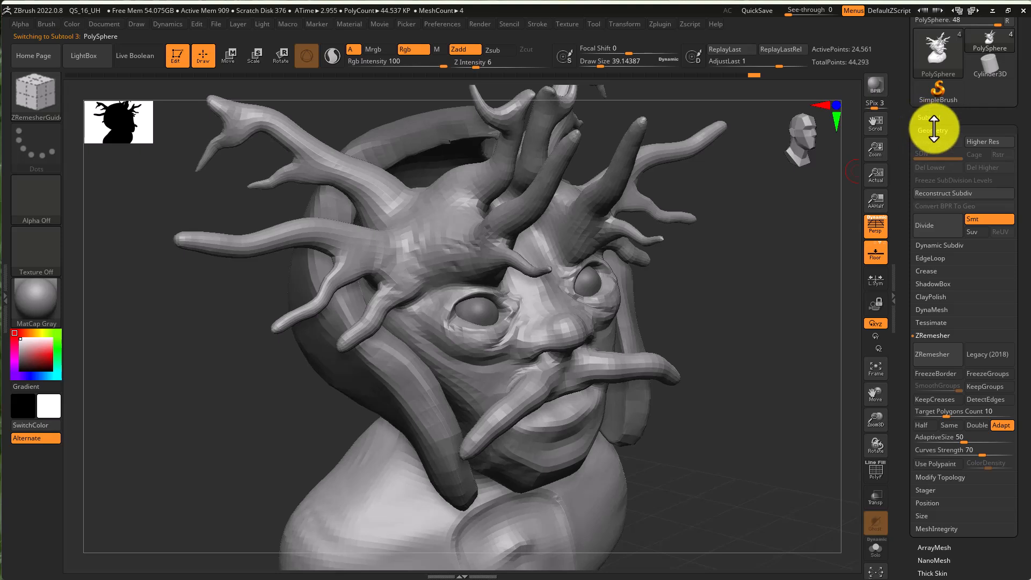
- Subdivide the head mesh twice
{"action": "left_click", "coordinate": [934, 235]}
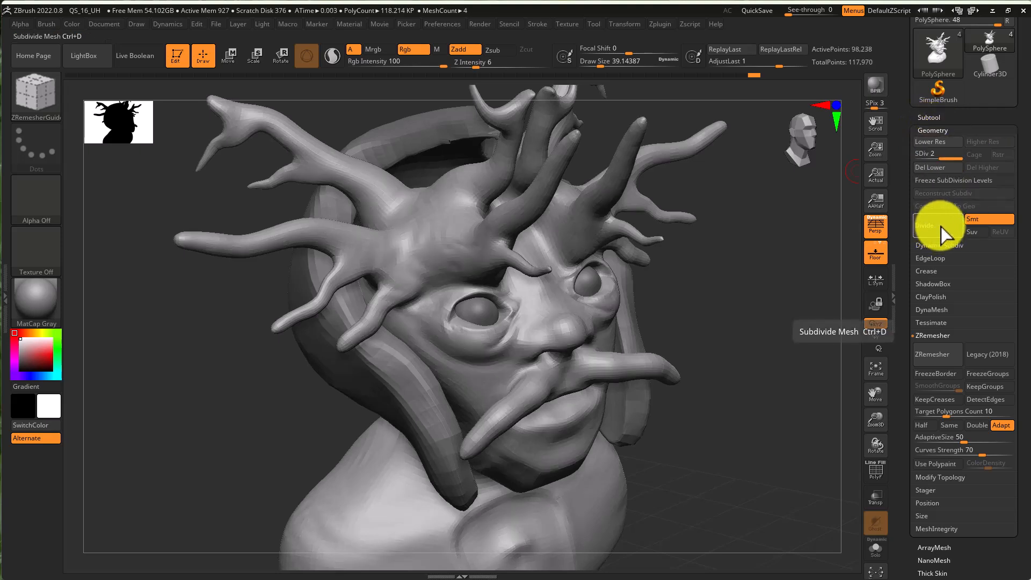
{"action": "right_click_drag", "start_coordinate": [624, 310], "coordinate": [678, 295]}
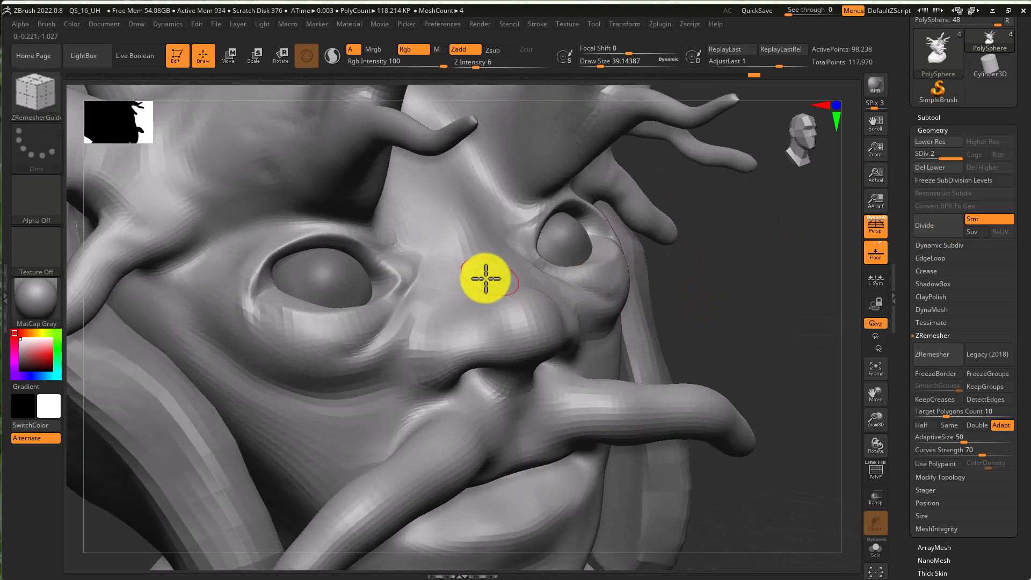
{"action": "left_click", "coordinate": [940, 230]}
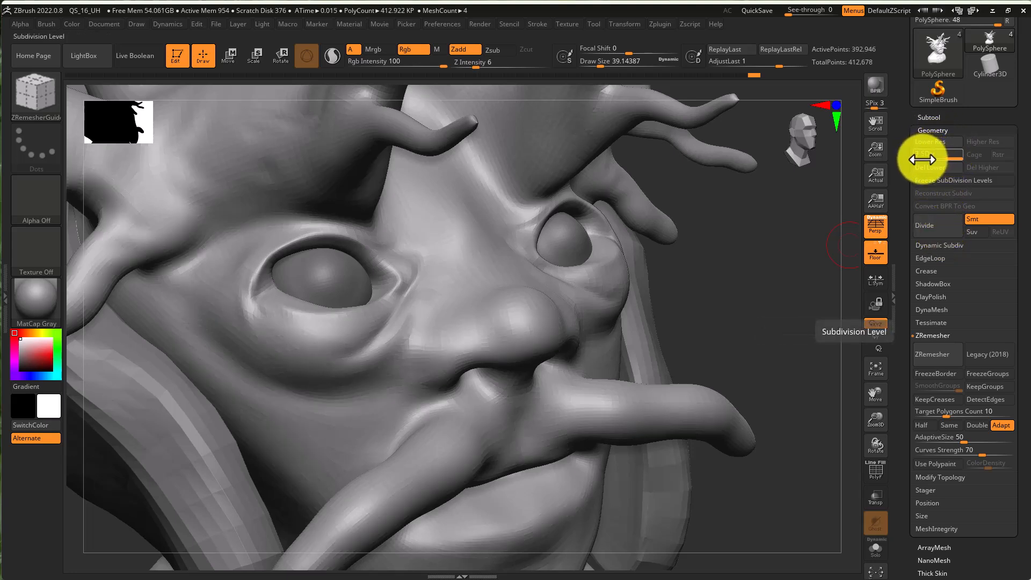
- Divide the head mesh once more to four subdivision levels, then step down to level 2
{"action": "left_click_drag", "start_coordinate": [948, 154], "coordinate": [918, 156]}
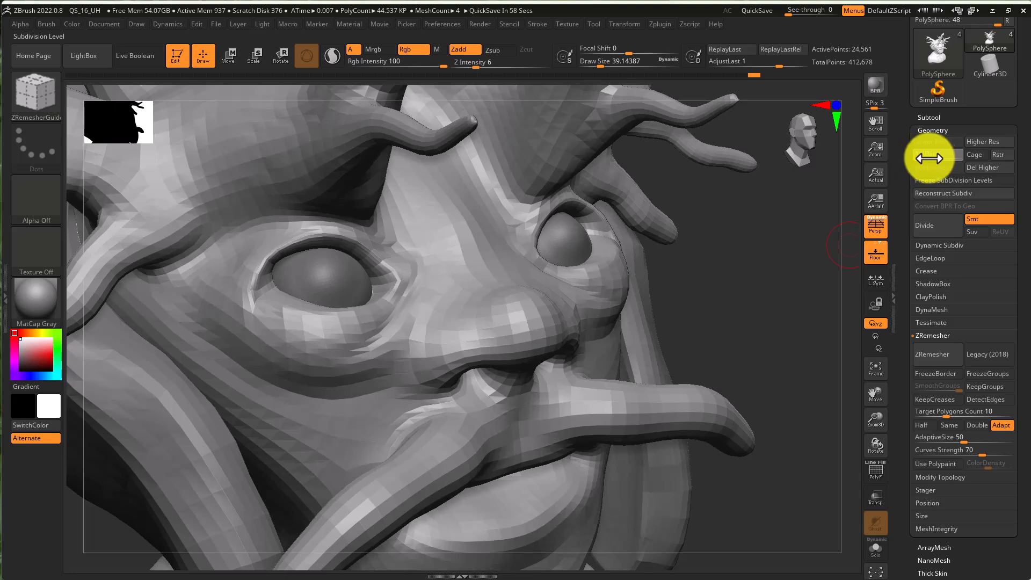
{"action": "left_click_drag", "start_coordinate": [928, 158], "coordinate": [961, 154]}
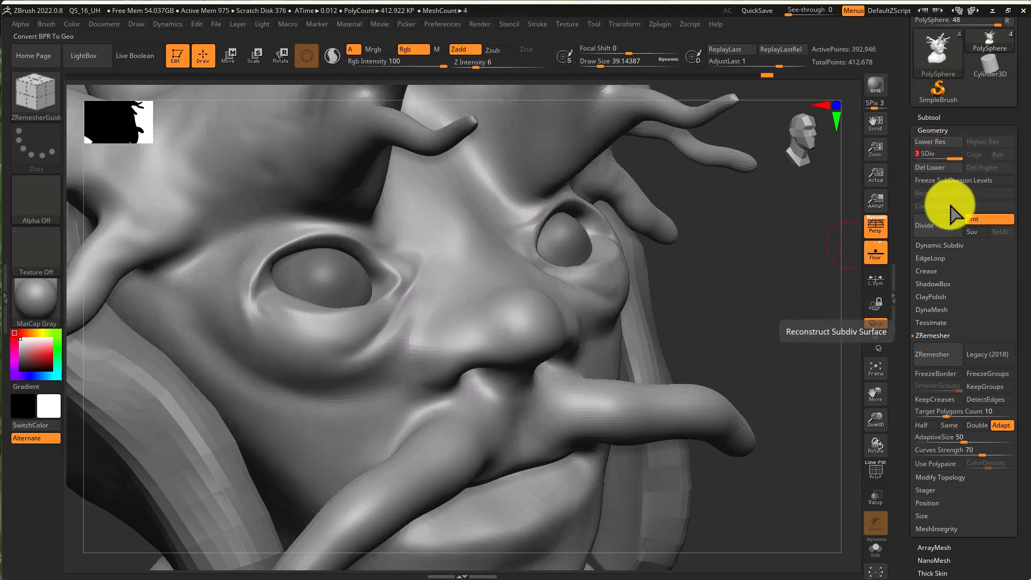
{"action": "left_click", "coordinate": [949, 224]}
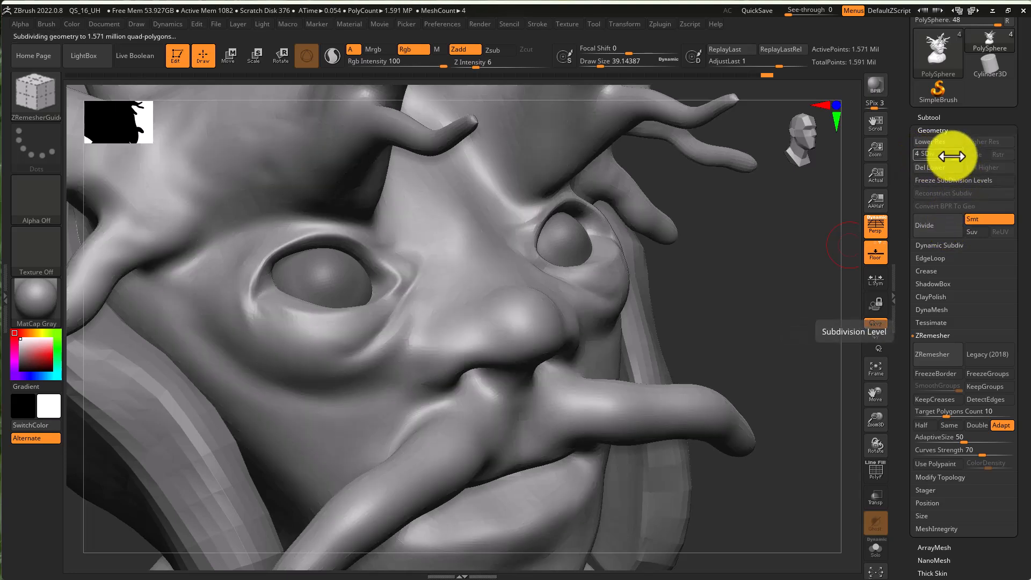
{"action": "left_click_drag", "start_coordinate": [946, 157], "coordinate": [944, 158]}
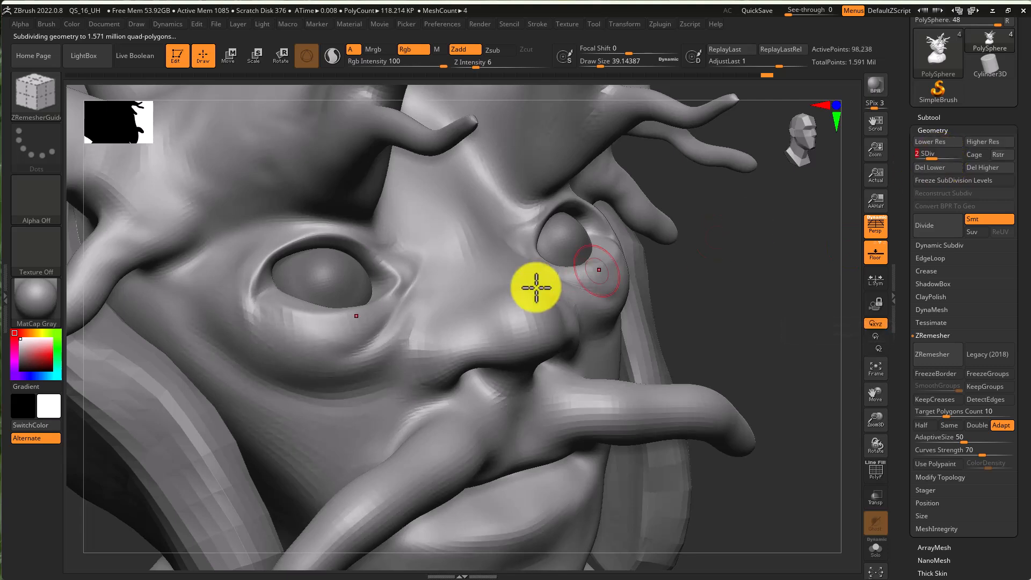
- Switch to the DamStandard brush and carve a crease from between the eyes down beside the left eye
{"action": "key", "text": "b"}
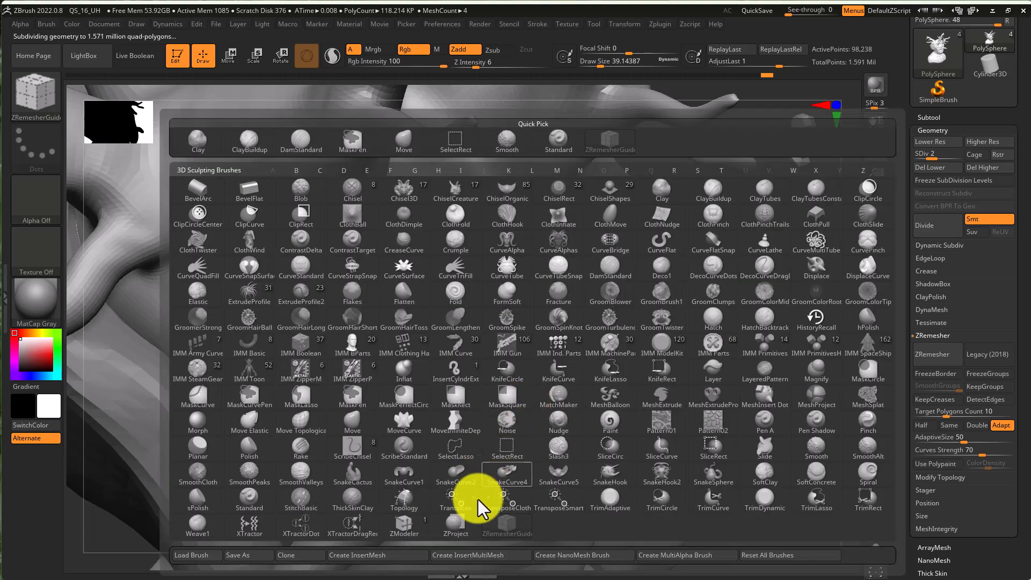
{"action": "key", "text": "d"}
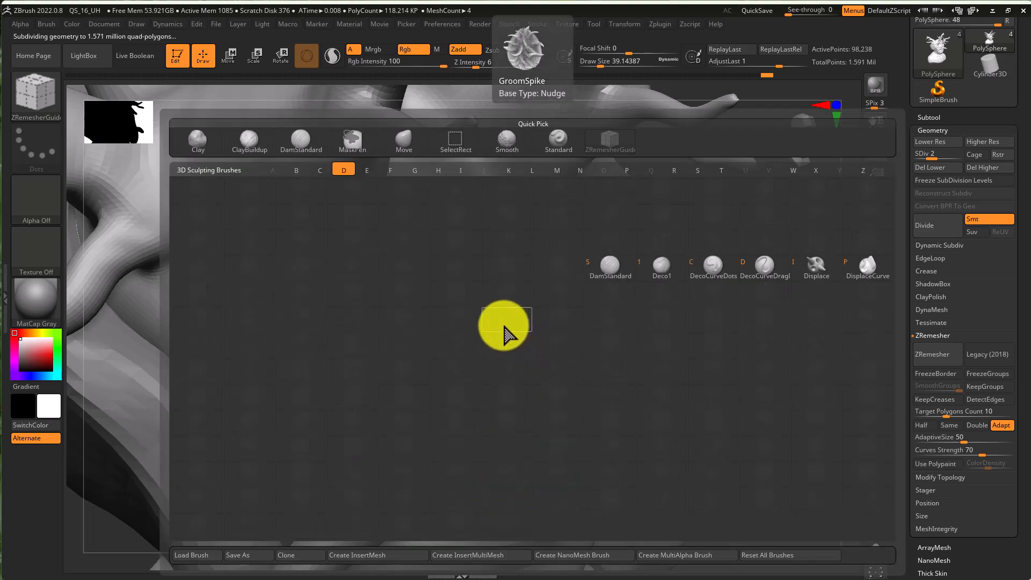
{"action": "key", "text": "s"}
{"action": "key", "text": "s"}
{"action": "left_click", "coordinate": [406, 296]}
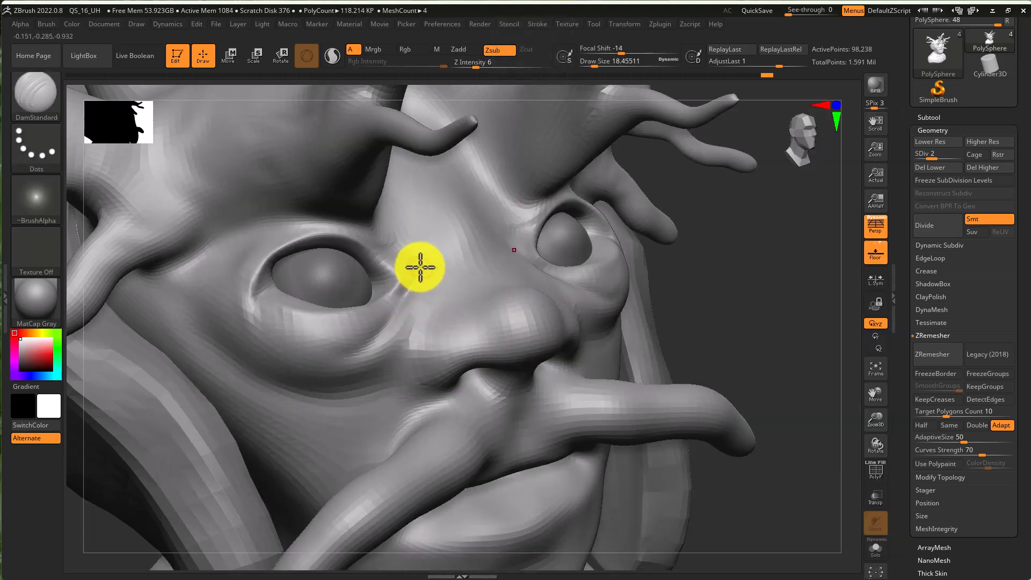
{"action": "mouse_move", "coordinate": [420, 274]}
{"action": "left_mouse_down"}
{"action": "mouse_move", "coordinate": [363, 352]}
{"action": "mouse_move", "coordinate": [337, 357]}
{"action": "left_mouse_up"}
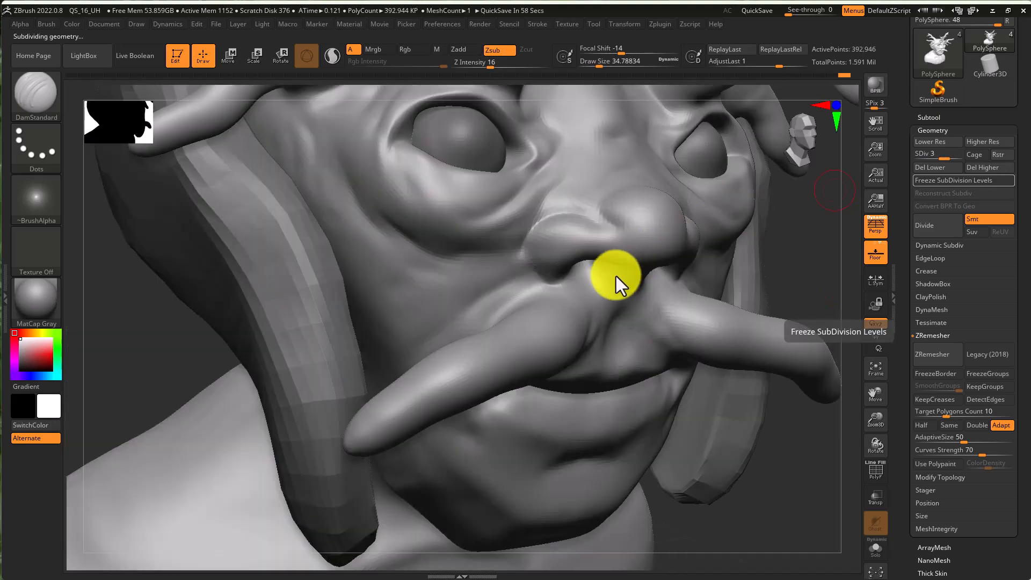
- Step up to subdivision level 3, switch to the ClayBuildup brush and set Z Intensity to 9
{"action": "scroll", "coordinate": [617, 276], "scroll_direction": "up", "scroll_amount": 3}
{"action": "mouse_move", "coordinate": [618, 268]}
{"action": "right_mouse_down"}
{"action": "mouse_move", "coordinate": [570, 269]}
{"action": "mouse_move", "coordinate": [617, 272]}
{"action": "right_mouse_up"}
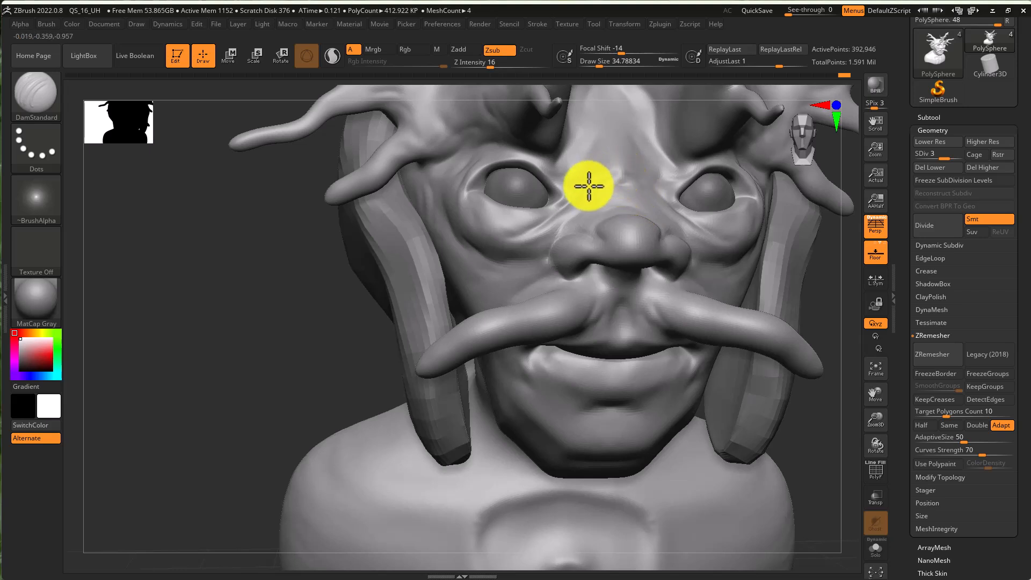
{"action": "left_click_drag", "start_coordinate": [638, 176], "coordinate": [635, 177]}
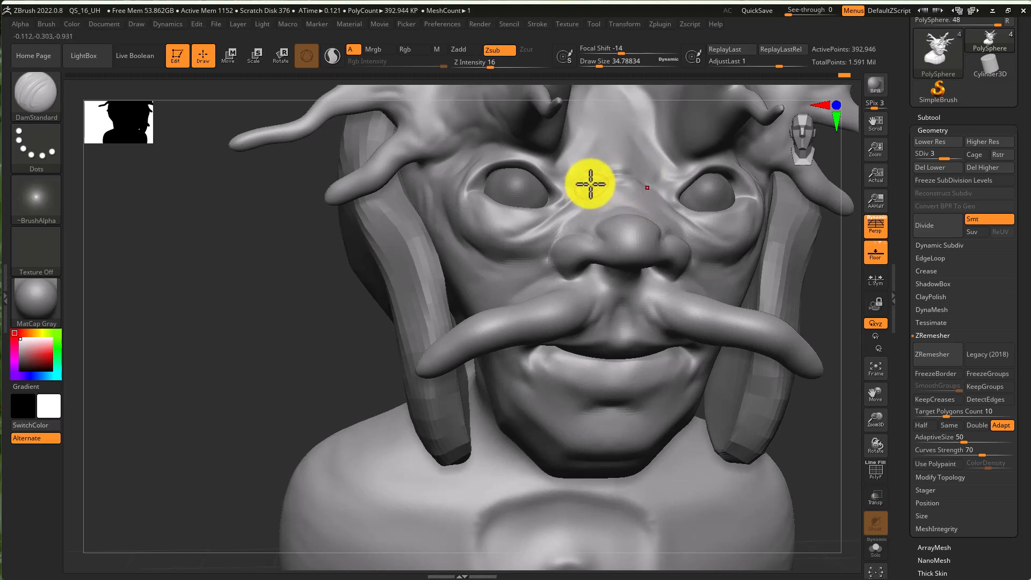
{"action": "key", "text": "b"}
{"action": "key", "text": "c"}
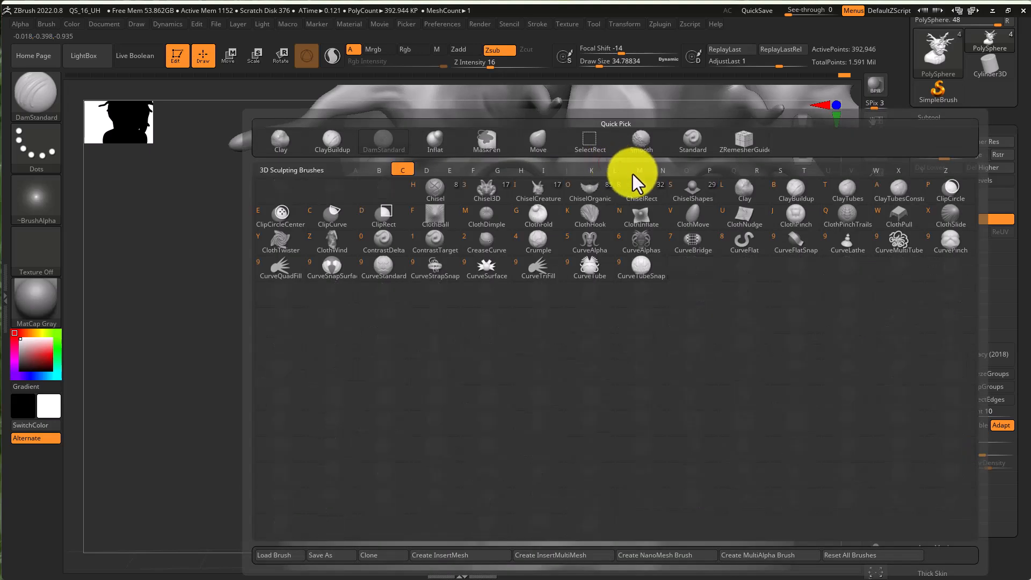
{"action": "key", "text": "b"}
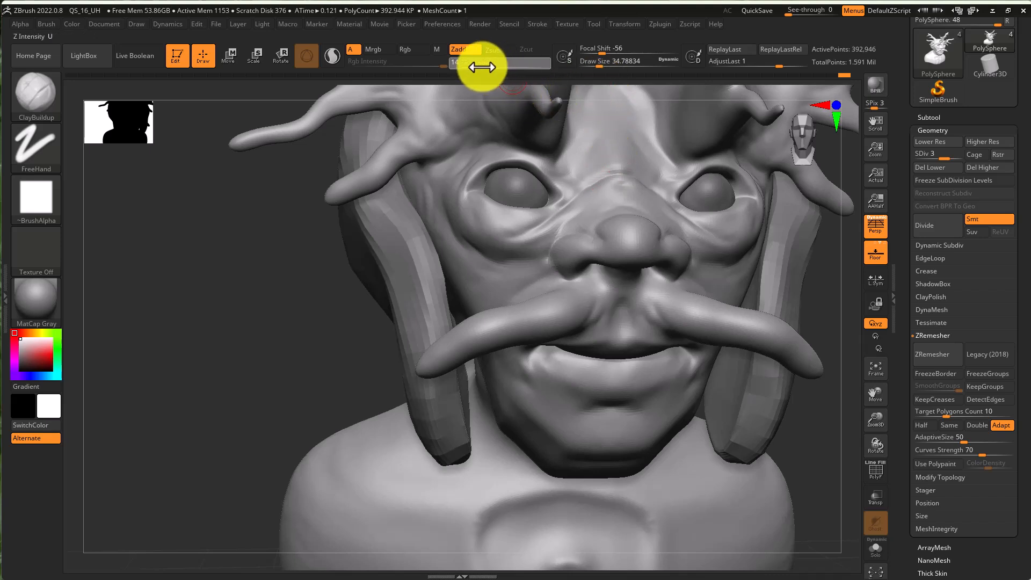
{"action": "left_click_drag", "start_coordinate": [484, 66], "coordinate": [476, 70]}
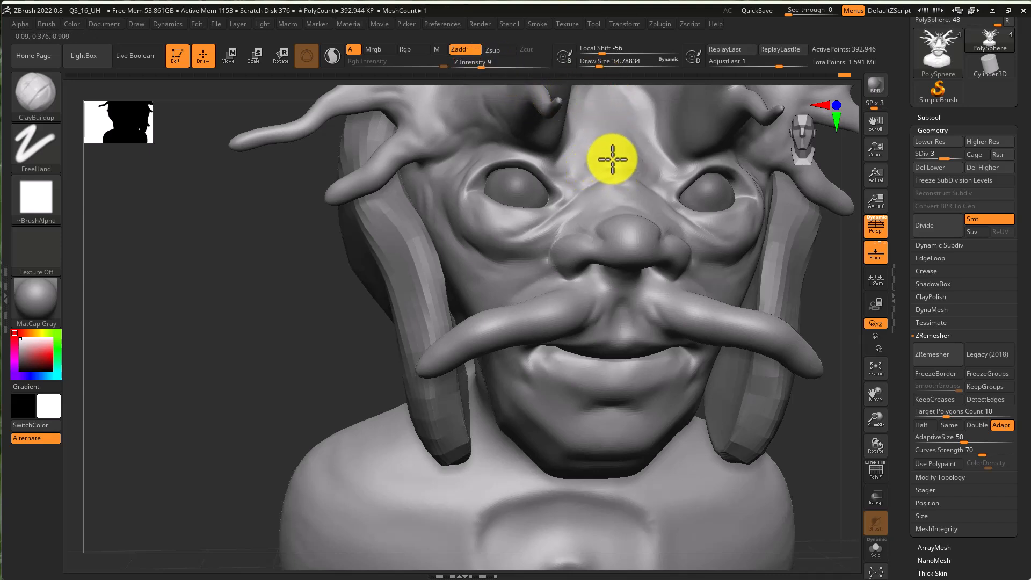
- Build up and smooth the bridge of the nose between the eyes with ClayBuildup and Smooth strokes
{"action": "key", "text": "shift"}
{"action": "left_click_drag", "start_coordinate": [602, 156], "coordinate": [613, 175], "text": "shift"}
{"action": "right_click_drag", "start_coordinate": [621, 196], "coordinate": [633, 214]}
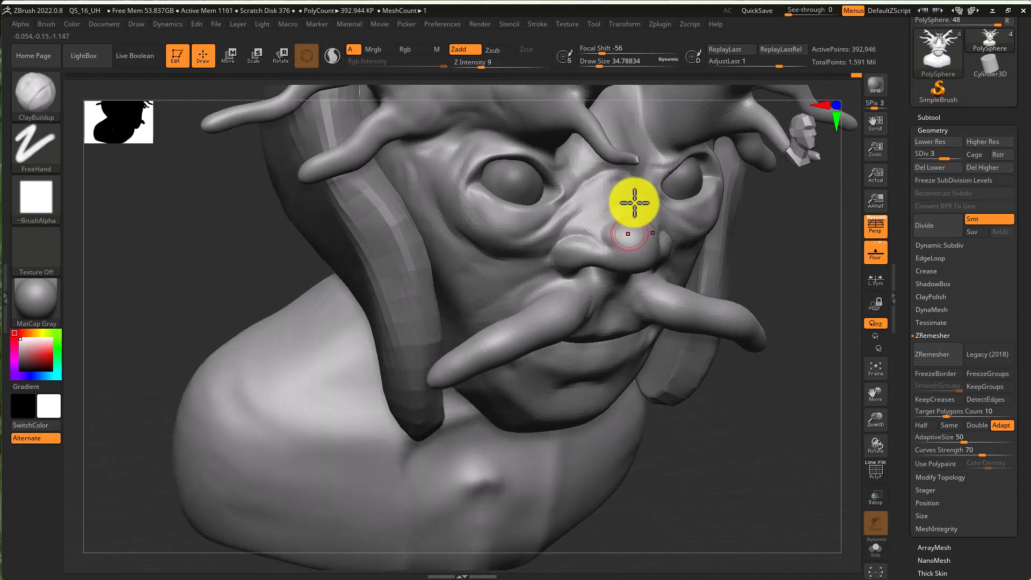
{"action": "key", "text": "shift"}
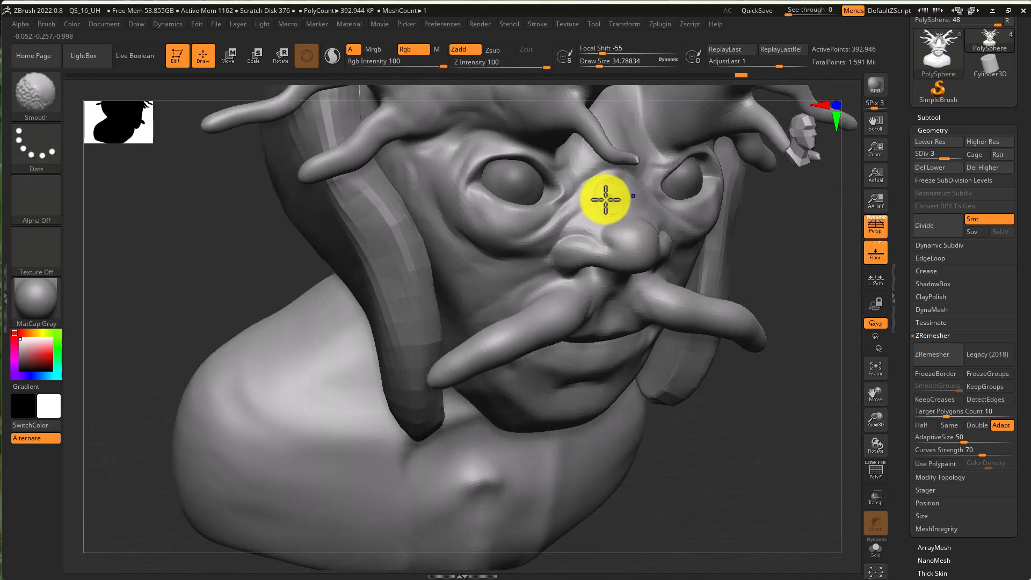
{"action": "key", "text": "shift"}
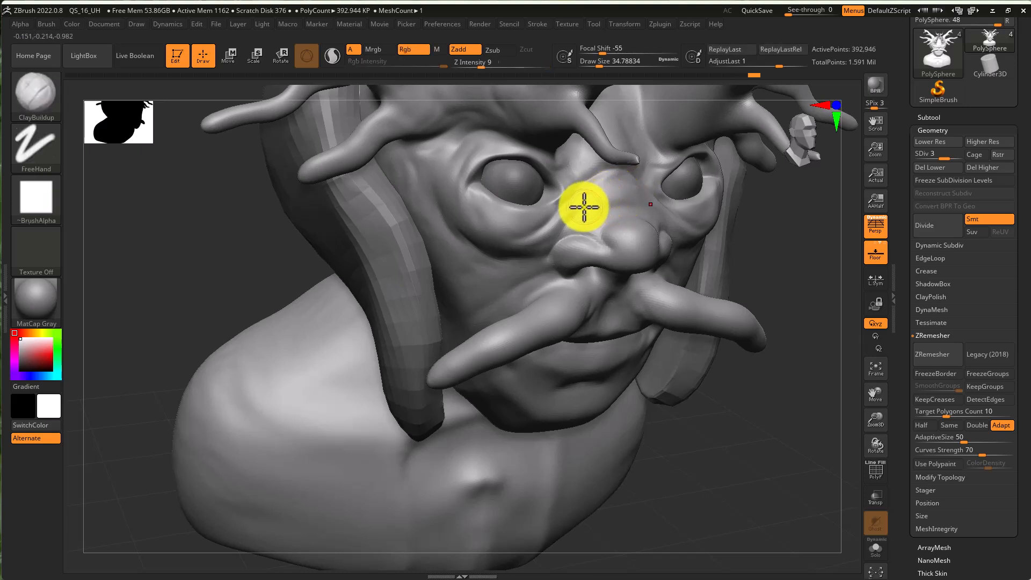
{"action": "key", "text": "shift"}
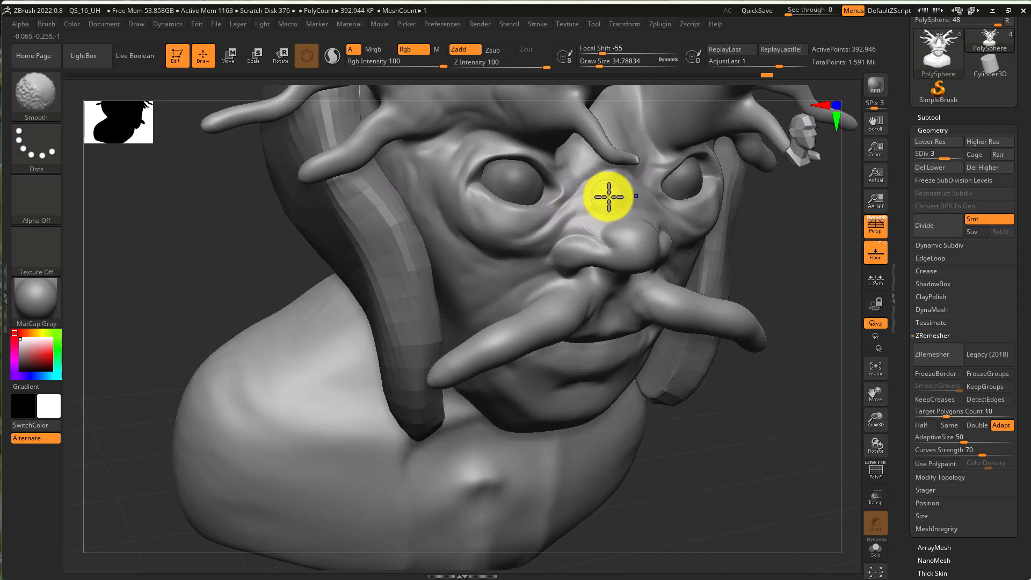
{"action": "mouse_move", "coordinate": [584, 218]}
{"action": "left_mouse_down", "text": "shift"}
{"action": "mouse_move", "coordinate": [580, 231]}
{"action": "mouse_move", "coordinate": [641, 255]}
{"action": "left_mouse_up", "text": "shift"}
{"action": "key", "text": "shift"}
{"action": "left_click_drag", "start_coordinate": [844, 235], "coordinate": [831, 206]}
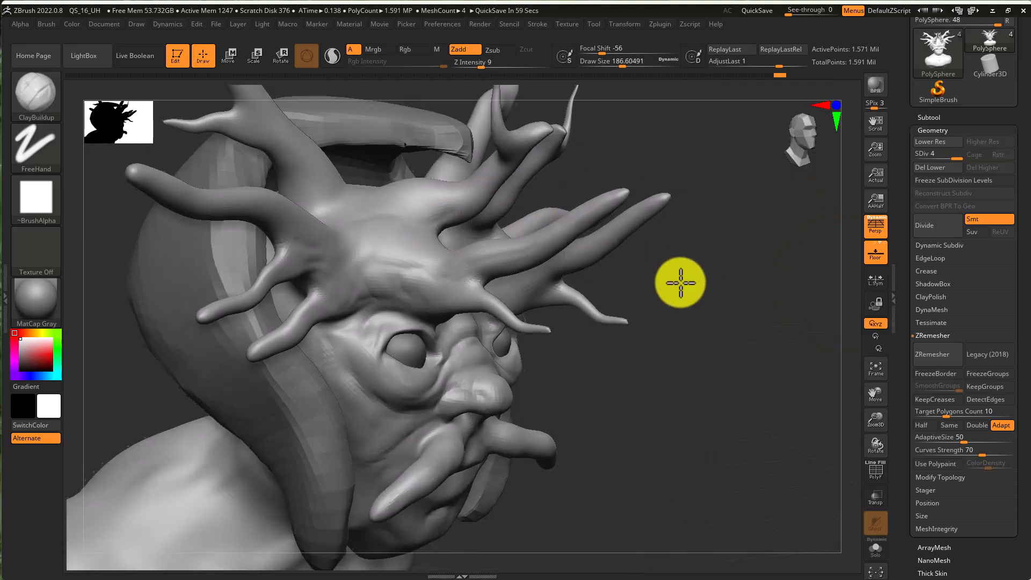
- Switch back to DamStandard with a smaller draw size and carve grooves at the base of the left horn
{"action": "key", "text": "s"}
{"action": "left_click_drag", "start_coordinate": [566, 266], "coordinate": [510, 267]}
{"action": "key", "text": "b"}
{"action": "key", "text": "d"}
{"action": "key", "text": "s"}
{"action": "key", "text": "s"}
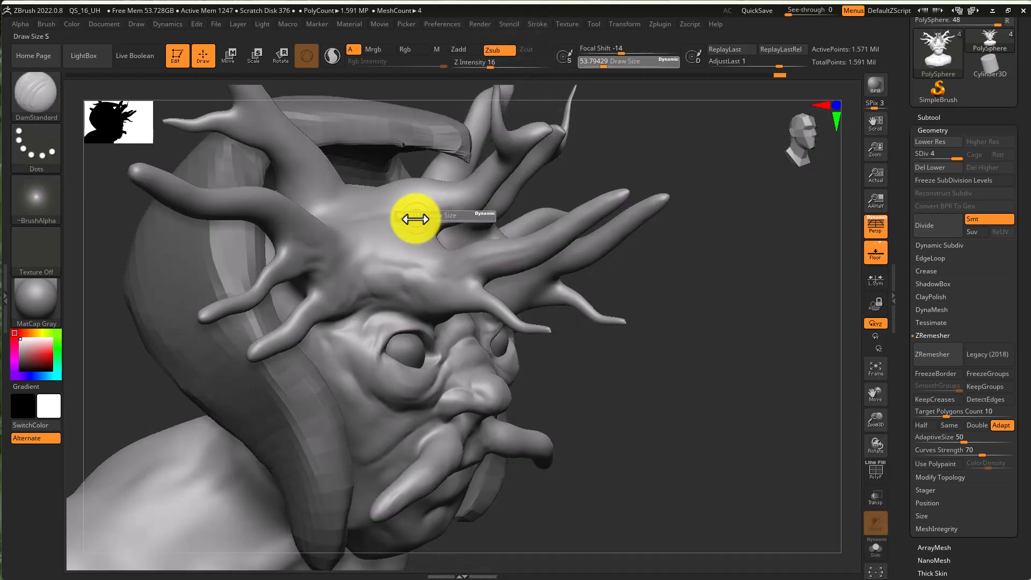
{"action": "mouse_move", "coordinate": [412, 220]}
{"action": "left_mouse_down"}
{"action": "mouse_move", "coordinate": [396, 236]}
{"action": "mouse_move", "coordinate": [436, 270]}
{"action": "left_mouse_up"}
{"action": "right_click_drag", "start_coordinate": [445, 290], "coordinate": [479, 297], "text": "ctrl"}
{"action": "left_click_drag", "start_coordinate": [433, 286], "coordinate": [458, 306]}
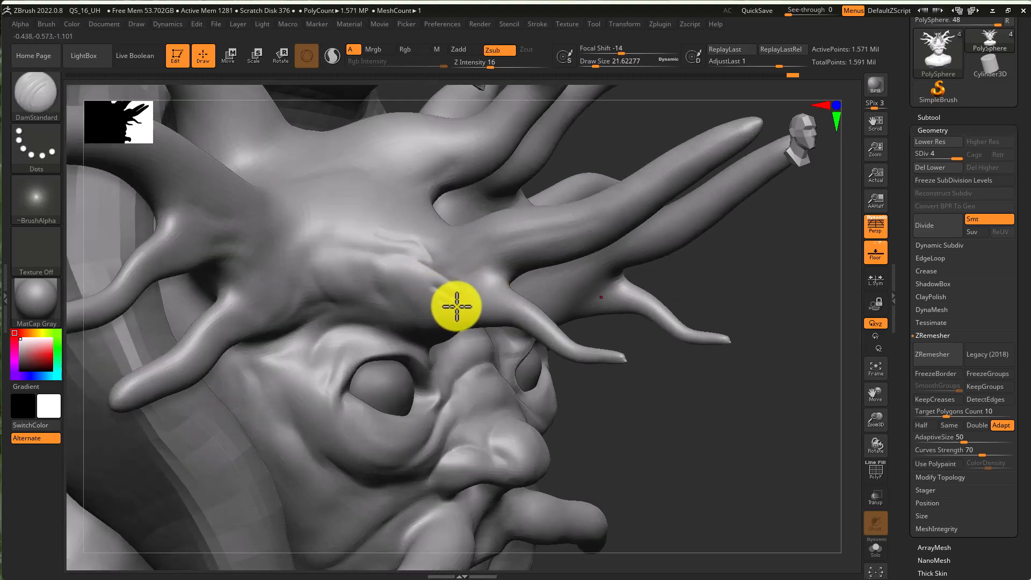
{"action": "right_click_drag", "start_coordinate": [440, 300], "coordinate": [520, 301], "text": "ctrl"}
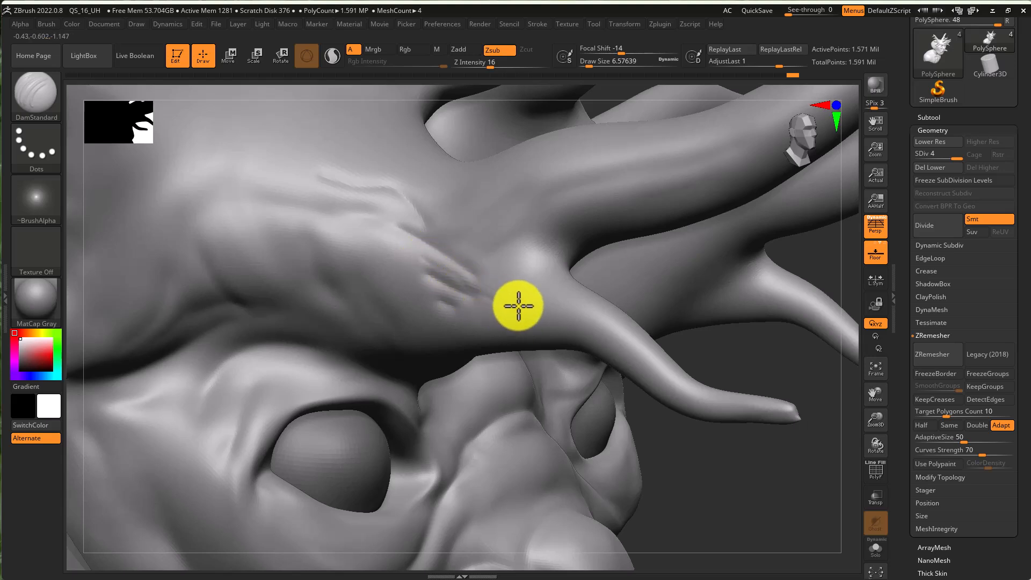
{"action": "mouse_move", "coordinate": [548, 311]}
{"action": "left_mouse_down"}
{"action": "mouse_move", "coordinate": [594, 316]}
{"action": "mouse_move", "coordinate": [587, 333]}
{"action": "mouse_move", "coordinate": [549, 335]}
{"action": "left_mouse_up"}
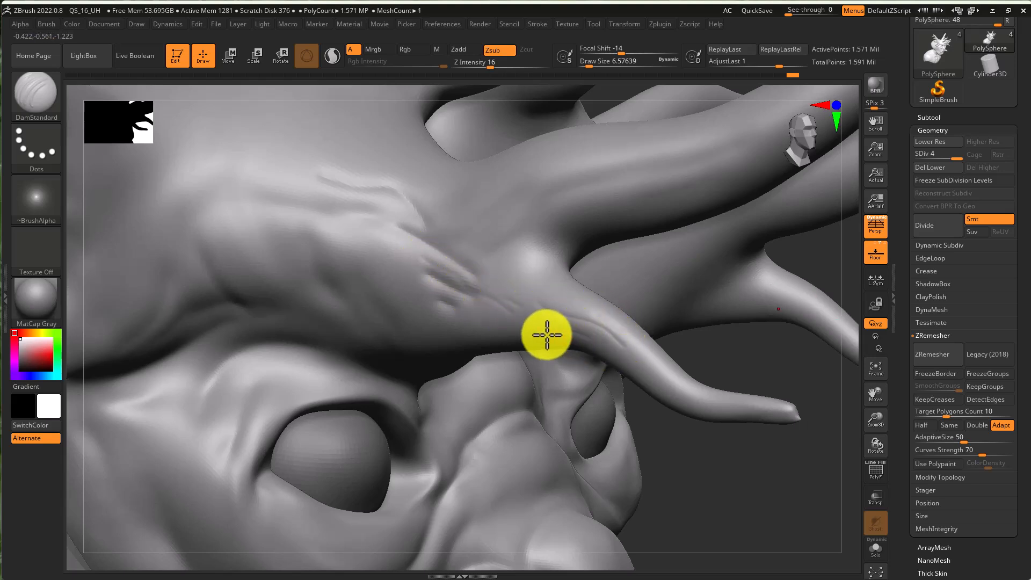
- Assign Alpha 60 to DamStandard, set draw size about 62, and carve bark-like wrinkles along the horn base
{"action": "left_click", "coordinate": [36, 202]}
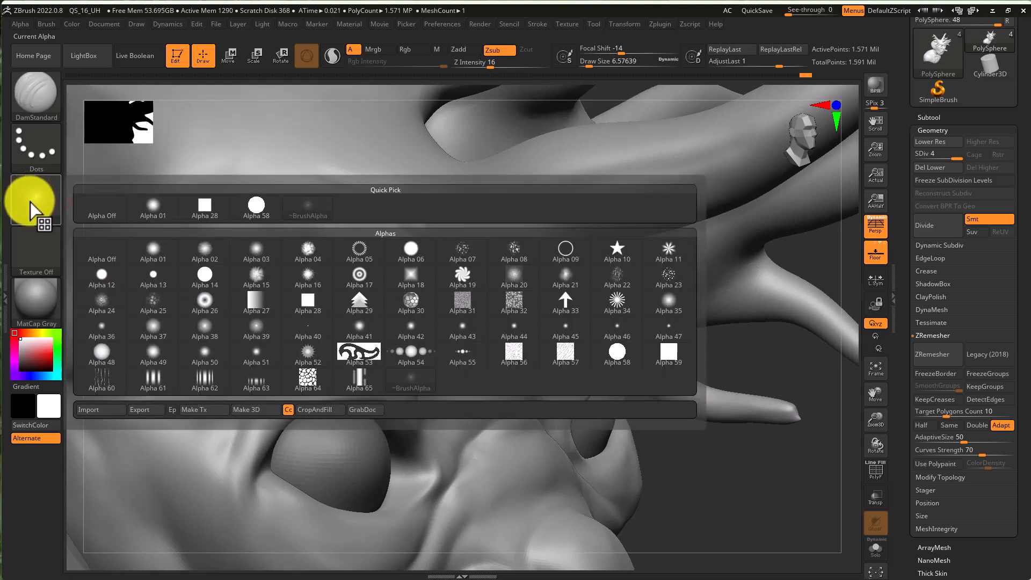
{"action": "mouse_move", "coordinate": [449, 286]}
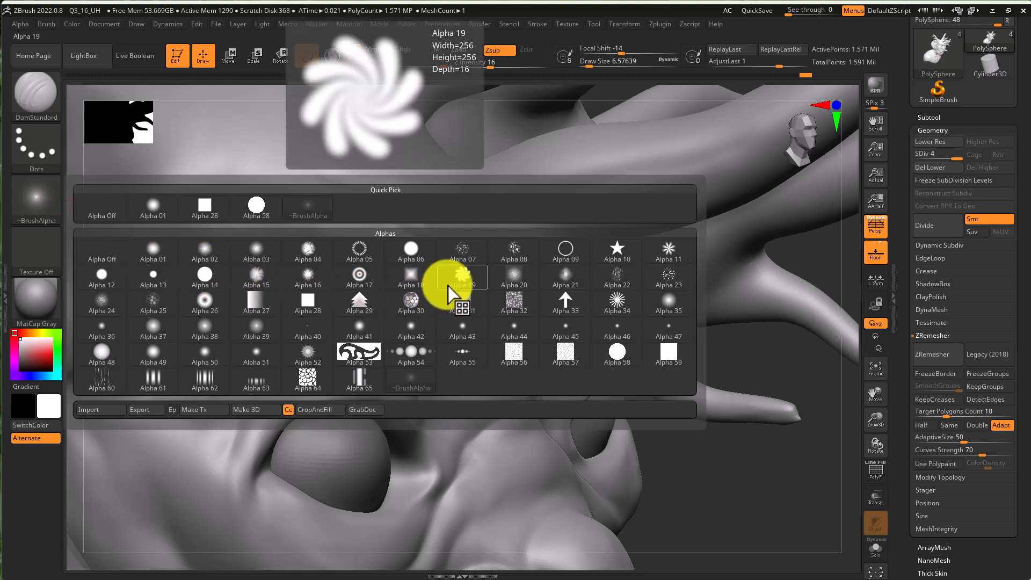
{"action": "left_click", "coordinate": [102, 382]}
{"action": "key", "text": "s"}
{"action": "left_click_drag", "start_coordinate": [423, 278], "coordinate": [439, 279]}
{"action": "mouse_move", "coordinate": [369, 240]}
{"action": "left_mouse_down"}
{"action": "mouse_move", "coordinate": [435, 285]}
{"action": "mouse_move", "coordinate": [421, 271]}
{"action": "mouse_move", "coordinate": [437, 261]}
{"action": "mouse_move", "coordinate": [531, 304]}
{"action": "left_mouse_up"}
{"action": "key", "text": "ctrl+z"}
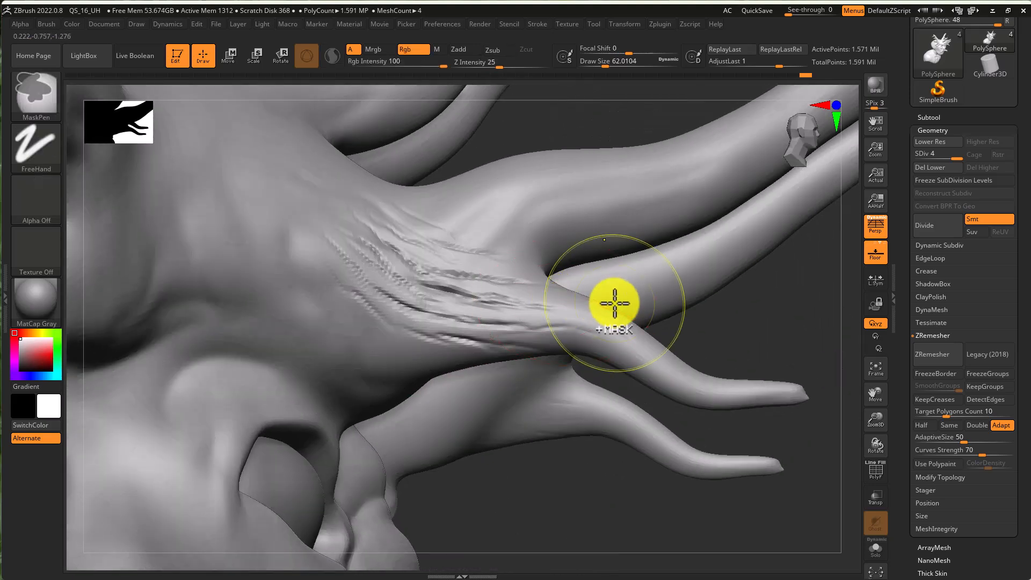
{"action": "left_click_drag", "start_coordinate": [614, 303], "coordinate": [572, 296]}
{"action": "left_click_drag", "start_coordinate": [507, 276], "coordinate": [596, 329]}
{"action": "mouse_move", "coordinate": [485, 228]}
{"action": "left_mouse_down"}
{"action": "mouse_move", "coordinate": [575, 183]}
{"action": "mouse_move", "coordinate": [603, 209]}
{"action": "mouse_move", "coordinate": [722, 149]}
{"action": "mouse_move", "coordinate": [687, 208]}
{"action": "mouse_move", "coordinate": [663, 209]}
{"action": "left_mouse_up"}
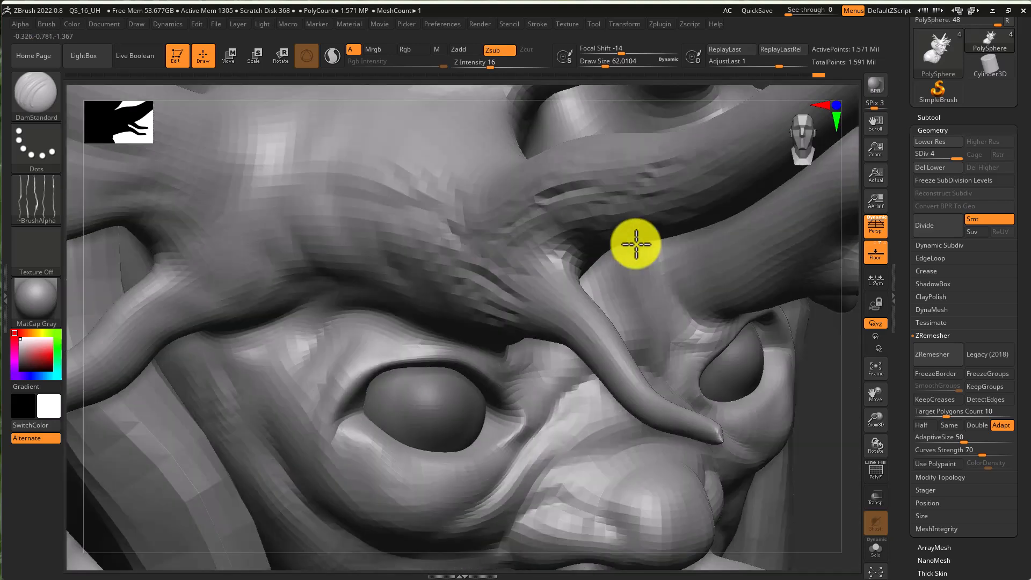
- Continue carving wrinkle strokes along the left-side horn branches, resizing the brush as needed
{"action": "key", "text": "super"}
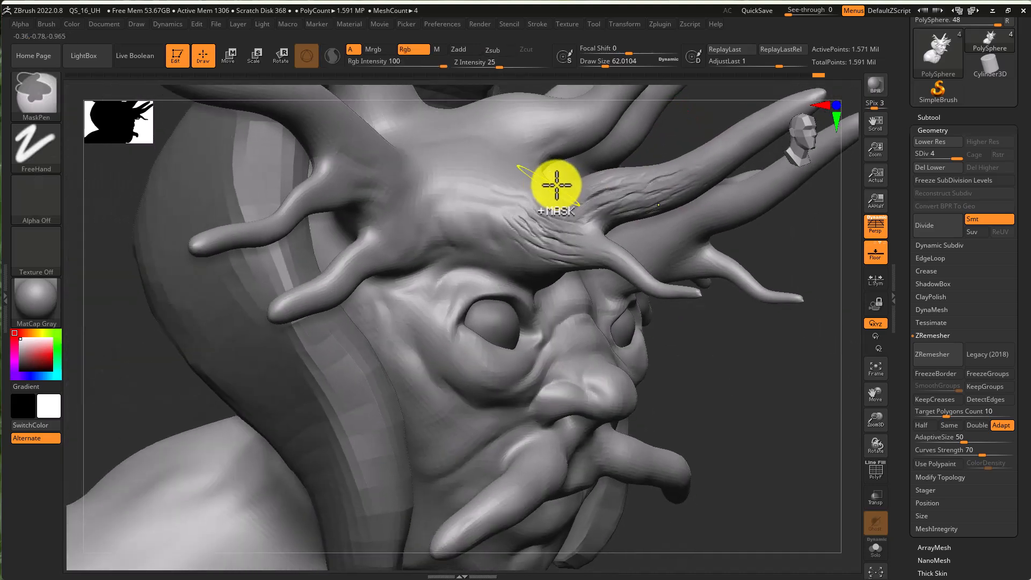
{"action": "mouse_move", "coordinate": [557, 185]}
{"action": "left_mouse_down"}
{"action": "mouse_move", "coordinate": [421, 223]}
{"action": "mouse_move", "coordinate": [280, 306]}
{"action": "left_mouse_up"}
{"action": "left_click_drag", "start_coordinate": [274, 222], "coordinate": [216, 245]}
{"action": "left_click_drag", "start_coordinate": [368, 188], "coordinate": [336, 181]}
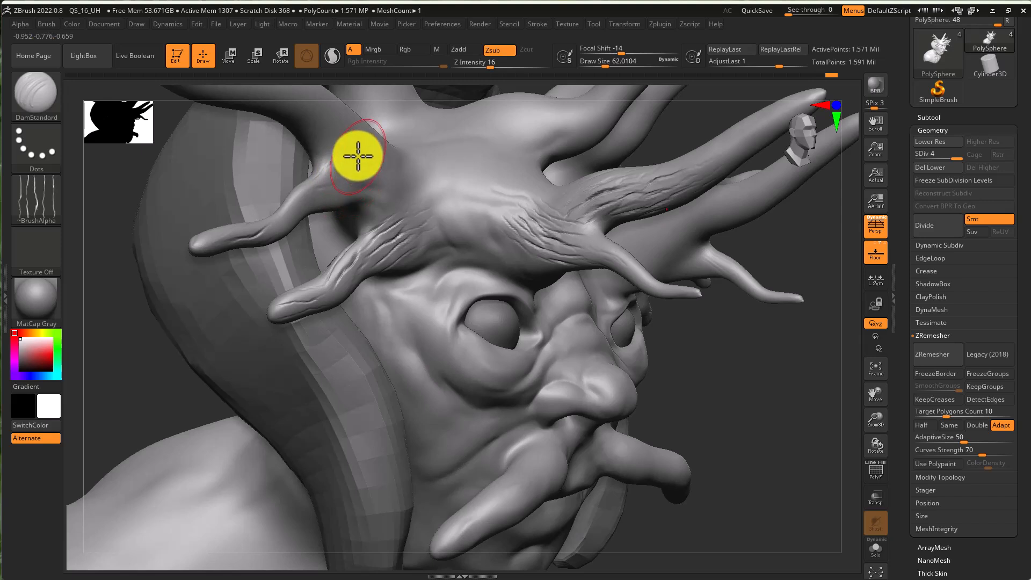
{"action": "key", "text": "s"}
{"action": "left_click_drag", "start_coordinate": [352, 144], "coordinate": [340, 145]}
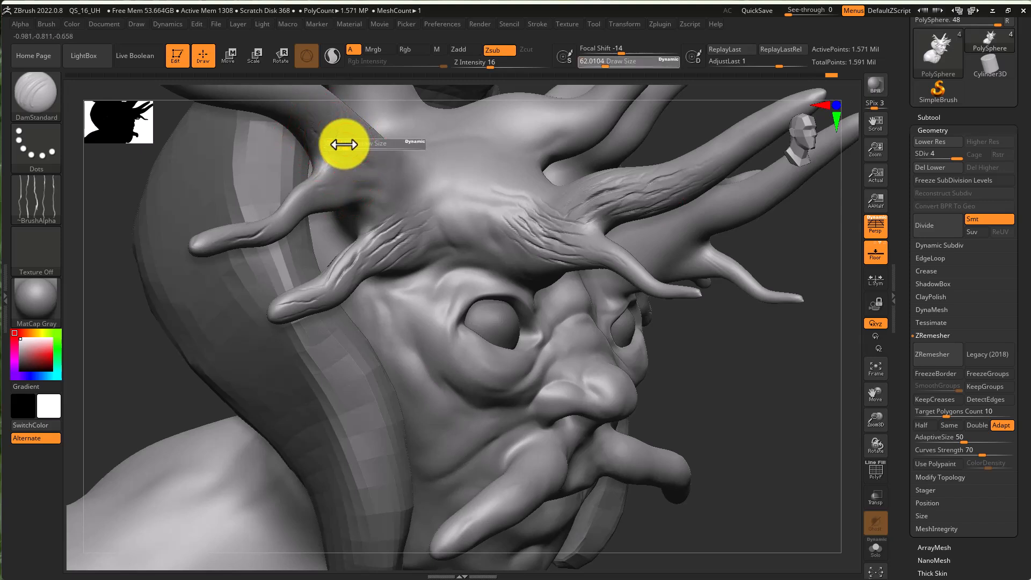
{"action": "left_click_drag", "start_coordinate": [307, 211], "coordinate": [296, 216]}
- Carve wrinkles on the right-side horns, undo the last stroke and smooth the area
{"action": "key", "text": "s"}
{"action": "mouse_move", "coordinate": [372, 188]}
{"action": "left_mouse_down"}
{"action": "mouse_move", "coordinate": [517, 249]}
{"action": "mouse_move", "coordinate": [502, 173]}
{"action": "mouse_move", "coordinate": [476, 156]}
{"action": "mouse_move", "coordinate": [548, 127]}
{"action": "left_mouse_up"}
{"action": "mouse_move", "coordinate": [623, 171]}
{"action": "right_mouse_down", "text": "ctrl"}
{"action": "mouse_move", "coordinate": [540, 161]}
{"action": "mouse_move", "coordinate": [559, 179]}
{"action": "right_mouse_up", "text": "ctrl"}
{"action": "right_click_drag", "start_coordinate": [558, 180], "coordinate": [584, 198]}
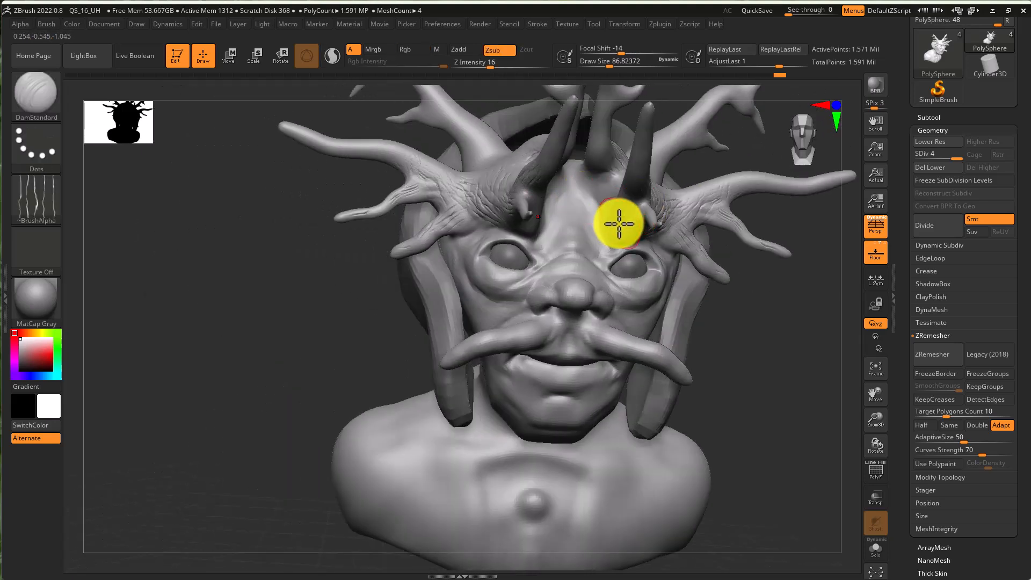
{"action": "mouse_move", "coordinate": [586, 165]}
{"action": "left_mouse_down"}
{"action": "mouse_move", "coordinate": [601, 107]}
{"action": "mouse_move", "coordinate": [518, 206]}
{"action": "left_mouse_up"}
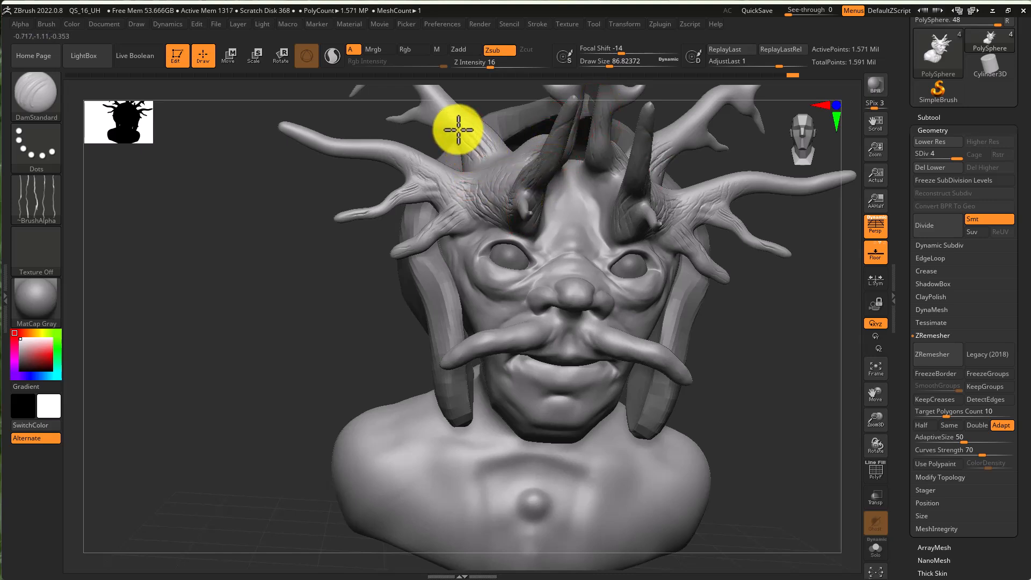
{"action": "mouse_move", "coordinate": [375, 127]}
{"action": "left_mouse_down"}
{"action": "mouse_move", "coordinate": [329, 150]}
{"action": "mouse_move", "coordinate": [277, 126]}
{"action": "left_mouse_up"}
{"action": "key", "text": "ctrl+z"}
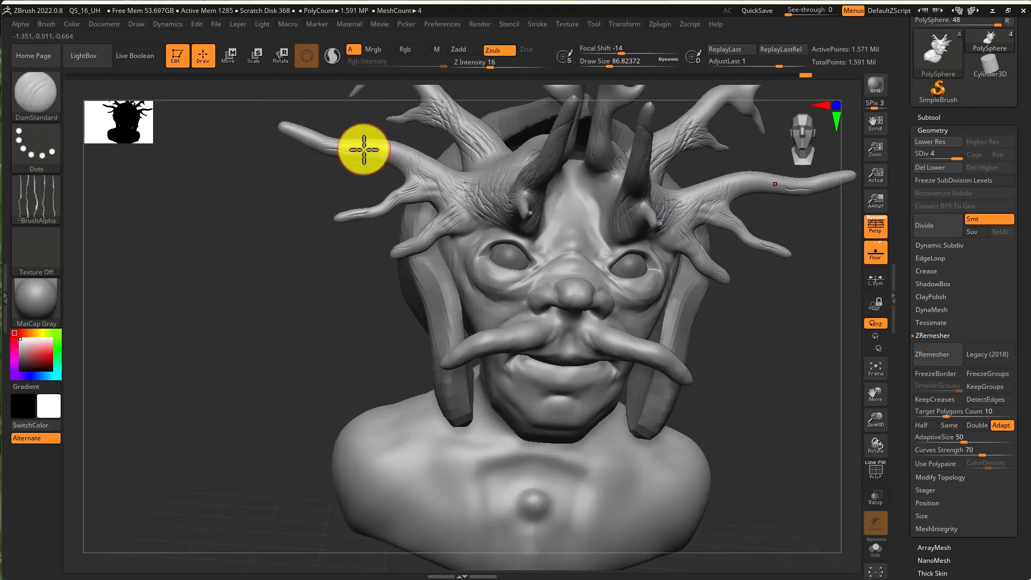
{"action": "mouse_move", "coordinate": [351, 154]}
{"action": "left_mouse_down"}
{"action": "mouse_move", "coordinate": [317, 145]}
{"action": "mouse_move", "coordinate": [364, 149]}
{"action": "mouse_move", "coordinate": [296, 133]}
{"action": "left_mouse_up"}
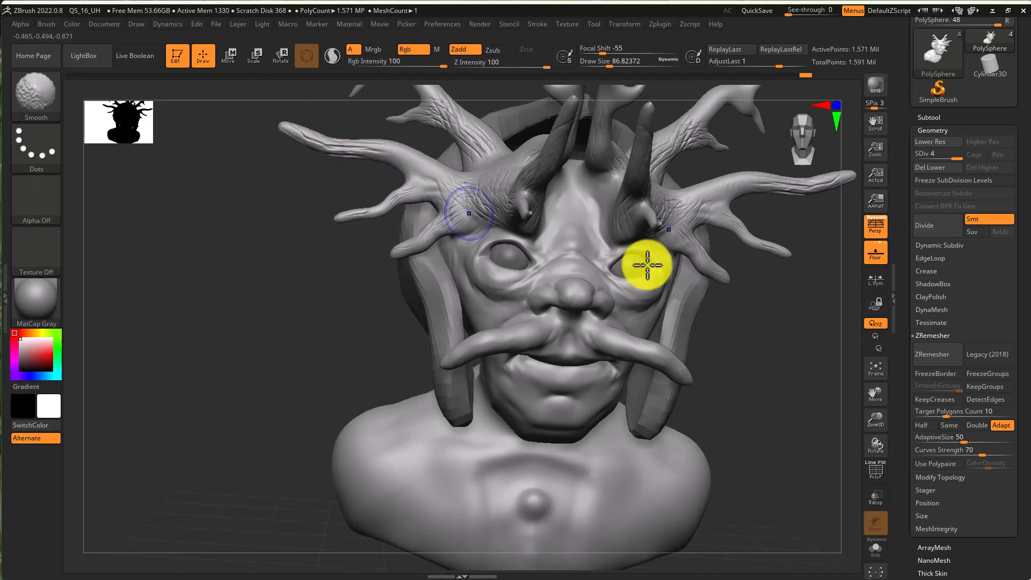
- Smooth and carve bark-like wrinkle grooves around the base of the right-side horns from above
{"action": "right_click_drag", "start_coordinate": [708, 283], "coordinate": [667, 299]}
{"action": "right_click_drag", "start_coordinate": [608, 360], "coordinate": [567, 350]}
{"action": "mouse_move", "coordinate": [670, 212]}
{"action": "right_mouse_down"}
{"action": "mouse_move", "coordinate": [566, 345]}
{"action": "mouse_move", "coordinate": [537, 340]}
{"action": "right_mouse_up"}
{"action": "mouse_move", "coordinate": [536, 340]}
{"action": "left_mouse_down", "text": "shift"}
{"action": "mouse_move", "coordinate": [529, 315]}
{"action": "mouse_move", "coordinate": [570, 290]}
{"action": "left_mouse_up", "text": "shift"}
{"action": "right_click_drag", "start_coordinate": [578, 288], "coordinate": [559, 311]}
{"action": "mouse_move", "coordinate": [559, 310]}
{"action": "left_mouse_down", "text": "shift"}
{"action": "mouse_move", "coordinate": [556, 279]}
{"action": "mouse_move", "coordinate": [699, 301]}
{"action": "left_mouse_up", "text": "shift"}
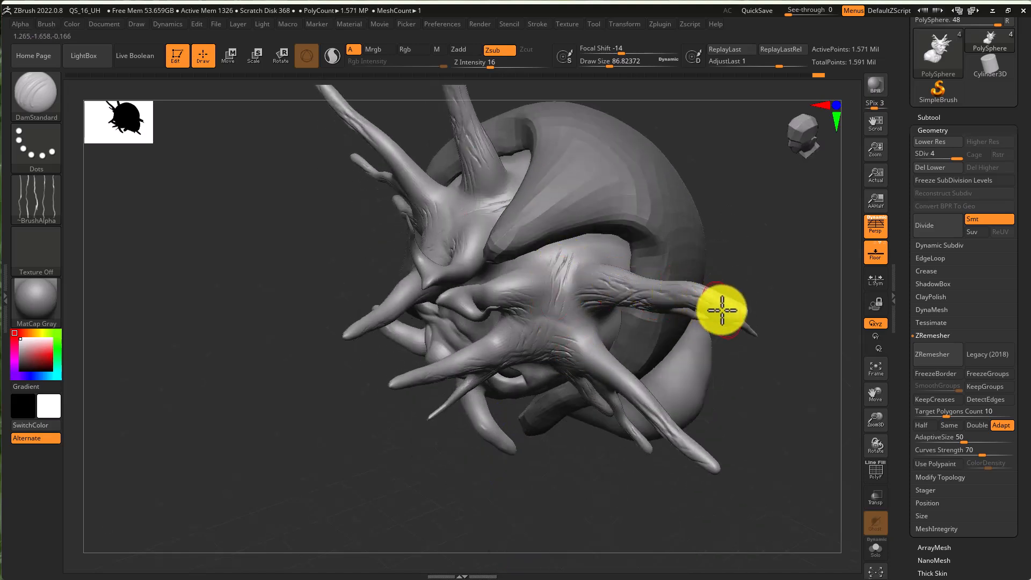
{"action": "left_click_drag", "start_coordinate": [591, 357], "coordinate": [620, 381]}
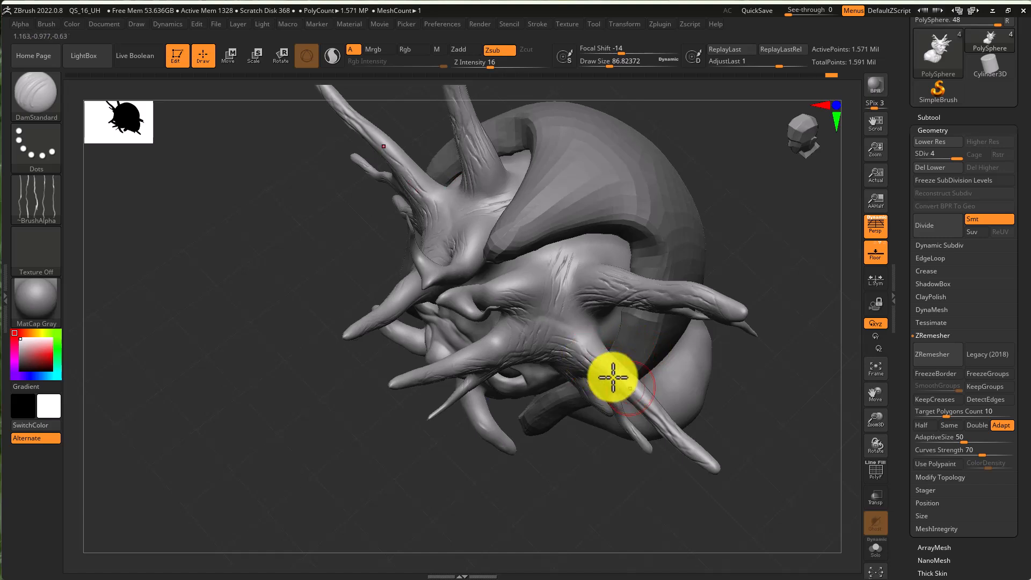
{"action": "right_click_drag", "start_coordinate": [575, 357], "coordinate": [609, 360]}
{"action": "mouse_move", "coordinate": [594, 360]}
{"action": "left_mouse_down"}
{"action": "mouse_move", "coordinate": [580, 396]}
{"action": "mouse_move", "coordinate": [589, 440]}
{"action": "mouse_move", "coordinate": [599, 343]}
{"action": "left_mouse_up"}
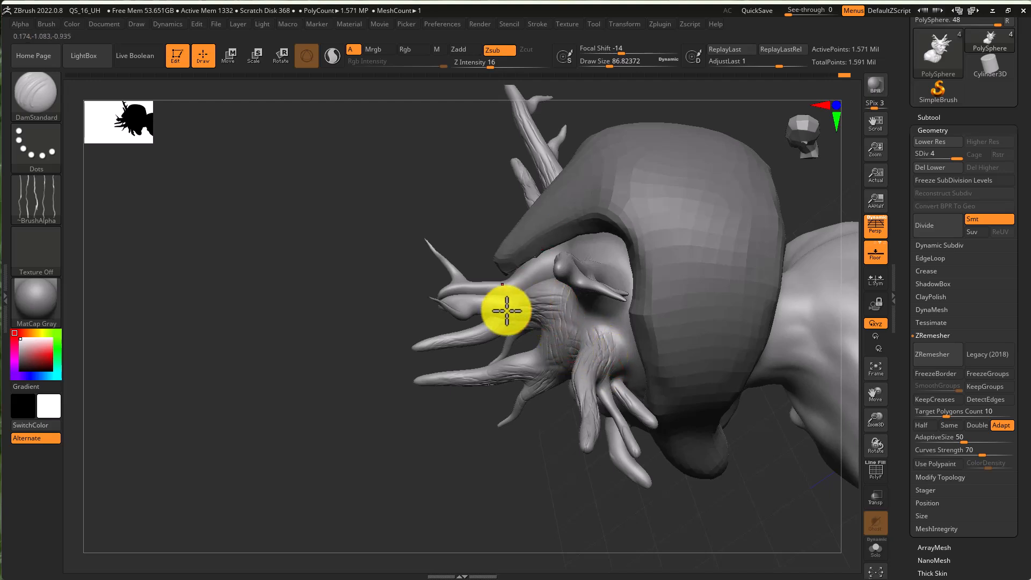
- Carve more wrinkle strokes along the horn branches from the side, reducing the draw size to about 65
{"action": "right_click_drag", "start_coordinate": [504, 308], "coordinate": [518, 352]}
{"action": "mouse_move", "coordinate": [518, 352]}
{"action": "left_mouse_down"}
{"action": "mouse_move", "coordinate": [532, 290]}
{"action": "mouse_move", "coordinate": [475, 297]}
{"action": "mouse_move", "coordinate": [457, 315]}
{"action": "left_mouse_up"}
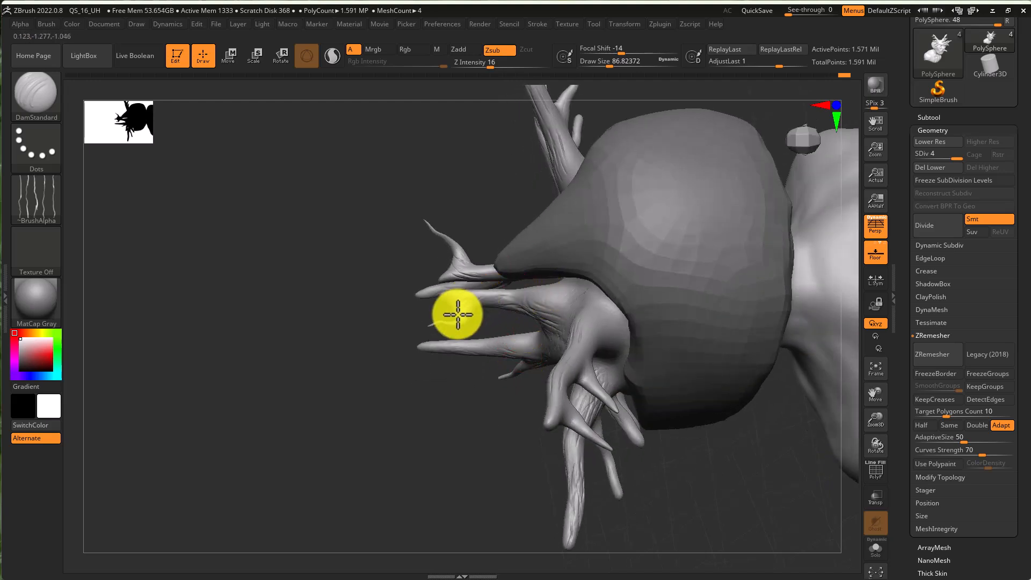
{"action": "right_click_drag", "start_coordinate": [449, 322], "coordinate": [467, 336]}
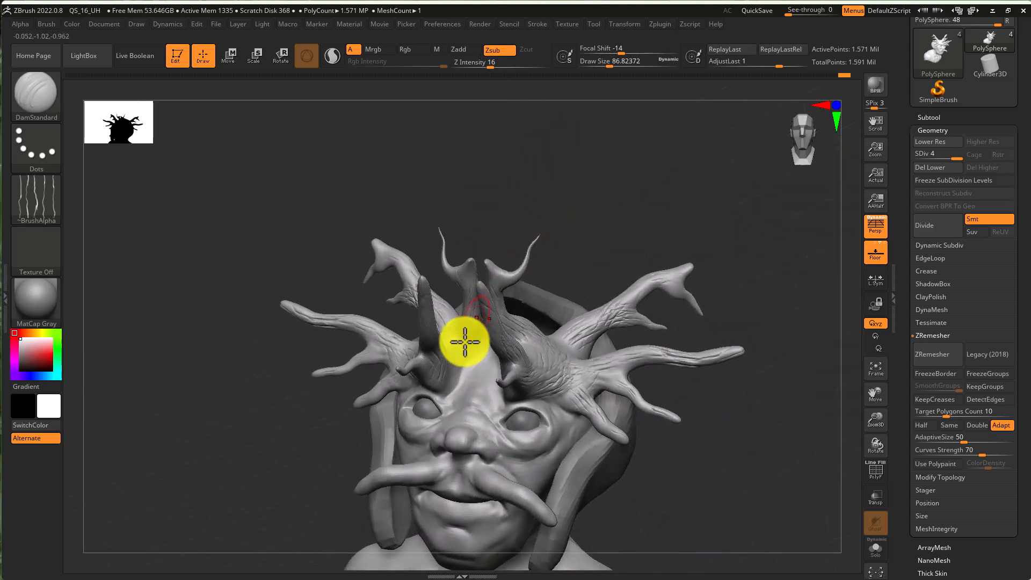
{"action": "mouse_move", "coordinate": [451, 395]}
{"action": "right_mouse_down"}
{"action": "mouse_move", "coordinate": [531, 324]}
{"action": "mouse_move", "coordinate": [465, 380]}
{"action": "right_mouse_up"}
{"action": "mouse_move", "coordinate": [484, 424]}
{"action": "right_mouse_down", "text": "ctrl"}
{"action": "mouse_move", "coordinate": [507, 421]}
{"action": "mouse_move", "coordinate": [501, 404]}
{"action": "right_mouse_up", "text": "ctrl"}
{"action": "key", "text": "s"}
{"action": "left_click_drag", "start_coordinate": [464, 416], "coordinate": [426, 449]}
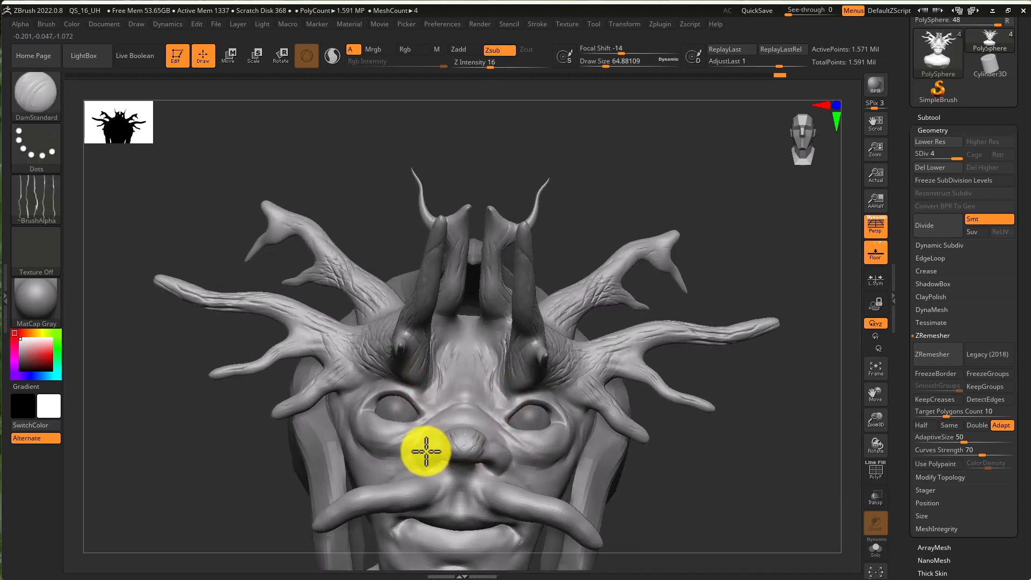
{"action": "mouse_move", "coordinate": [424, 467]}
{"action": "right_mouse_down"}
{"action": "mouse_move", "coordinate": [462, 472]}
{"action": "mouse_move", "coordinate": [424, 453]}
{"action": "right_mouse_up"}
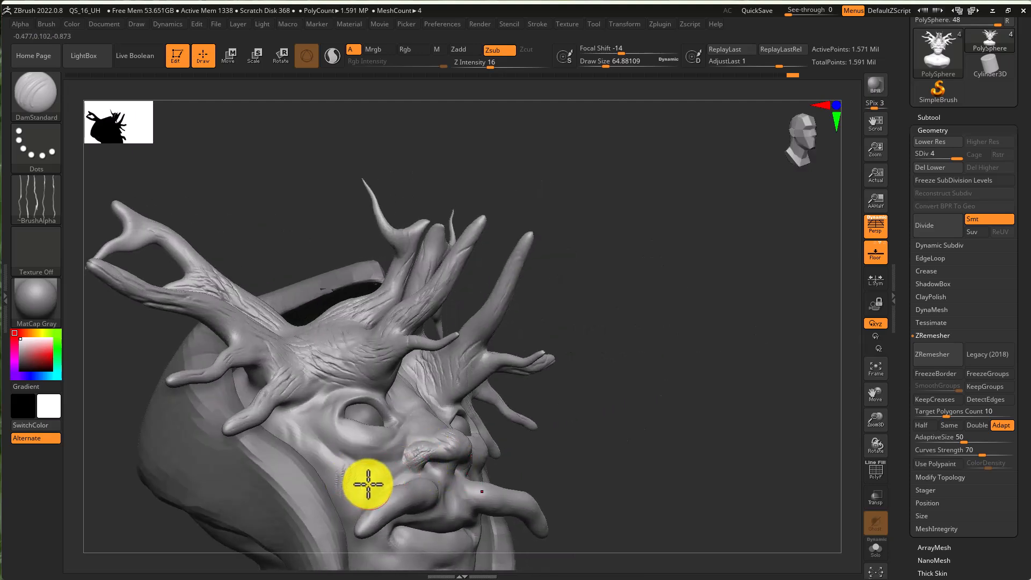
- Smooth the cheek area, then subdivide the head mesh once more to subdivision level 5
{"action": "key", "text": "shift"}
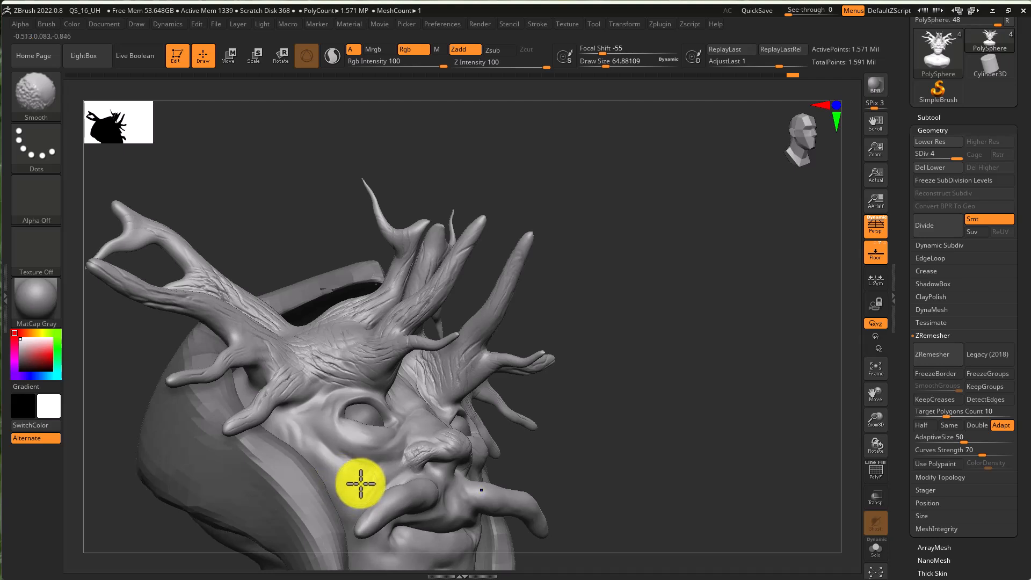
{"action": "mouse_move", "coordinate": [367, 490]}
{"action": "left_mouse_down"}
{"action": "mouse_move", "coordinate": [355, 486]}
{"action": "mouse_move", "coordinate": [341, 507]}
{"action": "left_mouse_up"}
{"action": "left_click_drag", "start_coordinate": [332, 465], "coordinate": [403, 472], "text": "shift"}
{"action": "left_click", "coordinate": [921, 225]}
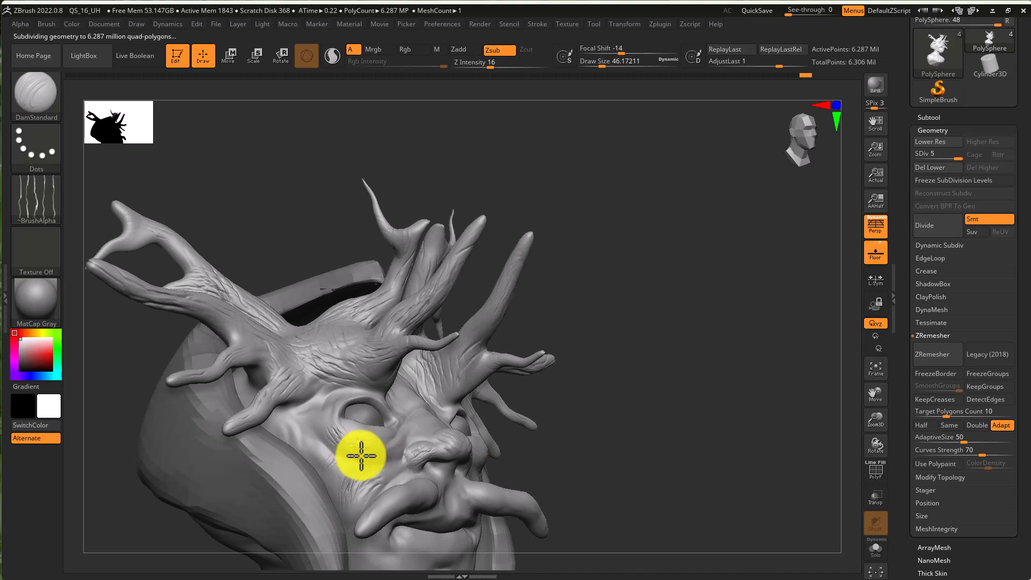
- Carve wrinkles across the cheeks and around the nose with DamStandard at a draw size about 46
{"action": "right_click_drag", "start_coordinate": [428, 459], "coordinate": [403, 462]}
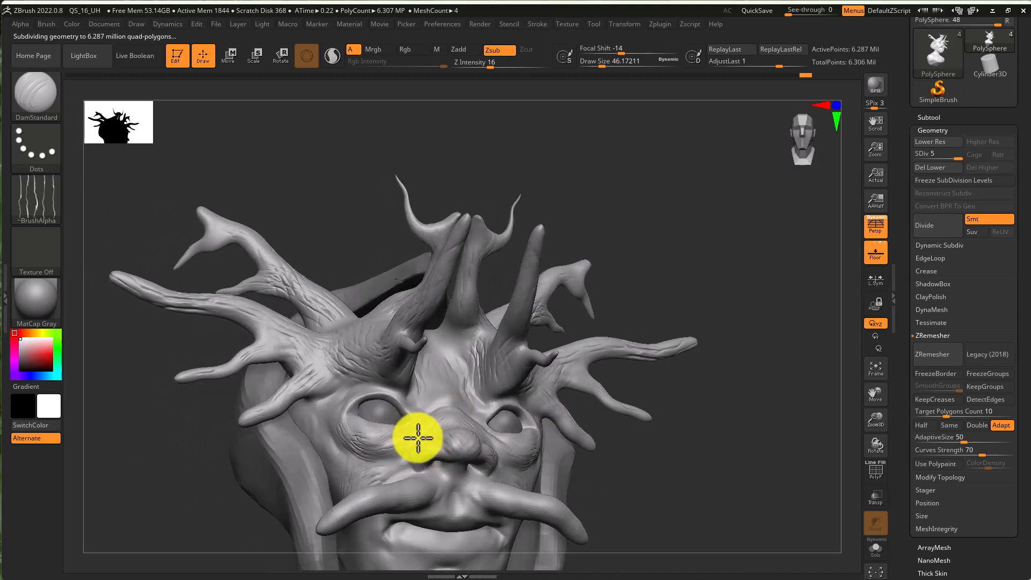
{"action": "left_click_drag", "start_coordinate": [434, 401], "coordinate": [385, 390]}
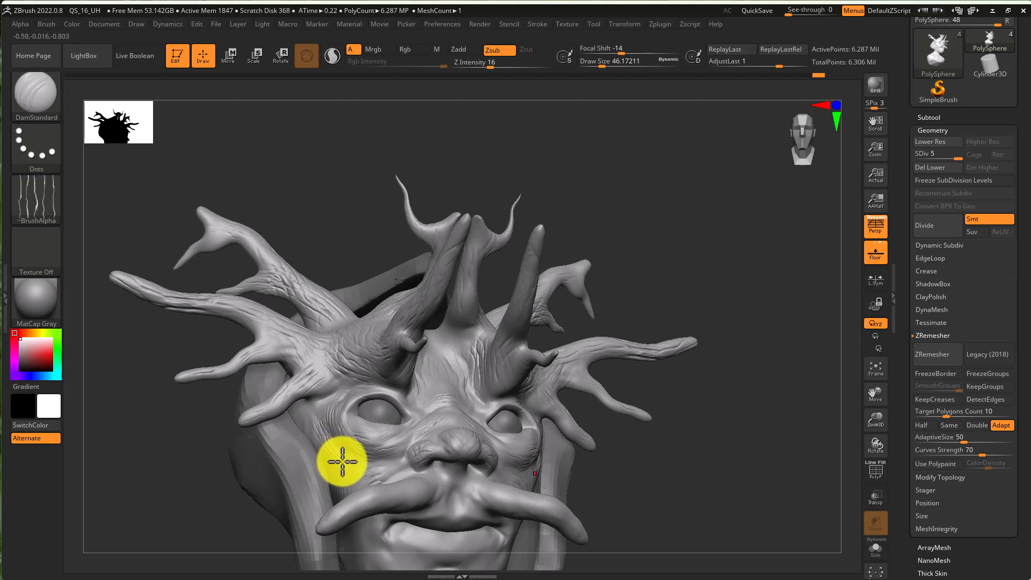
{"action": "mouse_move", "coordinate": [330, 474]}
{"action": "left_mouse_down"}
{"action": "mouse_move", "coordinate": [369, 488]}
{"action": "mouse_move", "coordinate": [393, 462]}
{"action": "mouse_move", "coordinate": [331, 520]}
{"action": "mouse_move", "coordinate": [418, 489]}
{"action": "mouse_move", "coordinate": [419, 501]}
{"action": "left_mouse_up"}
{"action": "right_click_drag", "start_coordinate": [458, 504], "coordinate": [430, 495], "text": "ctrl"}
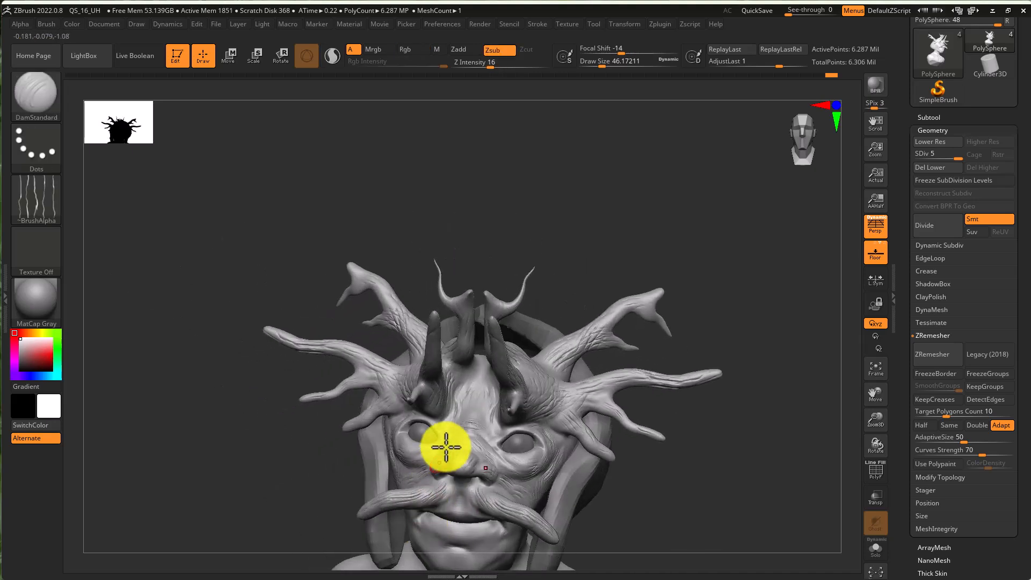
{"action": "right_click_drag", "start_coordinate": [441, 456], "coordinate": [477, 435], "text": "ctrl"}
{"action": "right_click_drag", "start_coordinate": [485, 531], "coordinate": [524, 423]}
- Undo the last stroke and set DamStandard's draw size about 51 and Z Intensity to 10
{"action": "key", "text": "s"}
{"action": "mouse_move", "coordinate": [524, 423]}
{"action": "left_mouse_down"}
{"action": "mouse_move", "coordinate": [507, 412]}
{"action": "mouse_move", "coordinate": [520, 414]}
{"action": "left_mouse_up"}
{"action": "key", "text": "ctrl+z"}
{"action": "left_click", "coordinate": [489, 57]}
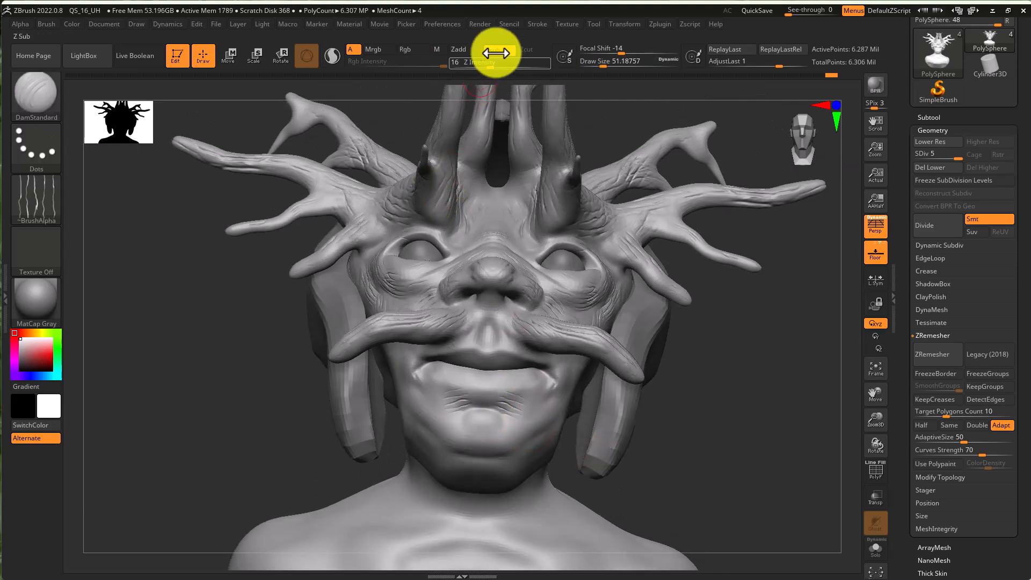
{"action": "left_click_drag", "start_coordinate": [484, 67], "coordinate": [482, 67]}
- Carve fine wrinkles across the chin and lower lip, undoing the last stroke
{"action": "mouse_move", "coordinate": [485, 395]}
{"action": "left_mouse_down"}
{"action": "mouse_move", "coordinate": [549, 403]}
{"action": "mouse_move", "coordinate": [501, 428]}
{"action": "mouse_move", "coordinate": [501, 449]}
{"action": "mouse_move", "coordinate": [427, 458]}
{"action": "left_mouse_up"}
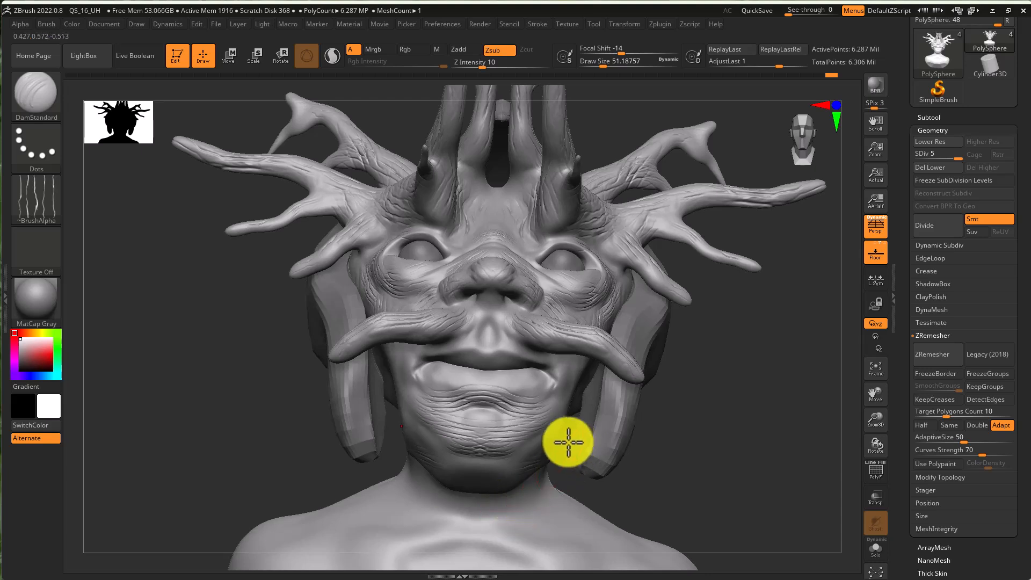
{"action": "mouse_move", "coordinate": [486, 470]}
{"action": "left_mouse_down"}
{"action": "mouse_move", "coordinate": [438, 442]}
{"action": "mouse_move", "coordinate": [451, 472]}
{"action": "mouse_move", "coordinate": [512, 463]}
{"action": "mouse_move", "coordinate": [522, 433]}
{"action": "mouse_move", "coordinate": [444, 409]}
{"action": "mouse_move", "coordinate": [421, 385]}
{"action": "mouse_move", "coordinate": [497, 374]}
{"action": "left_mouse_up"}
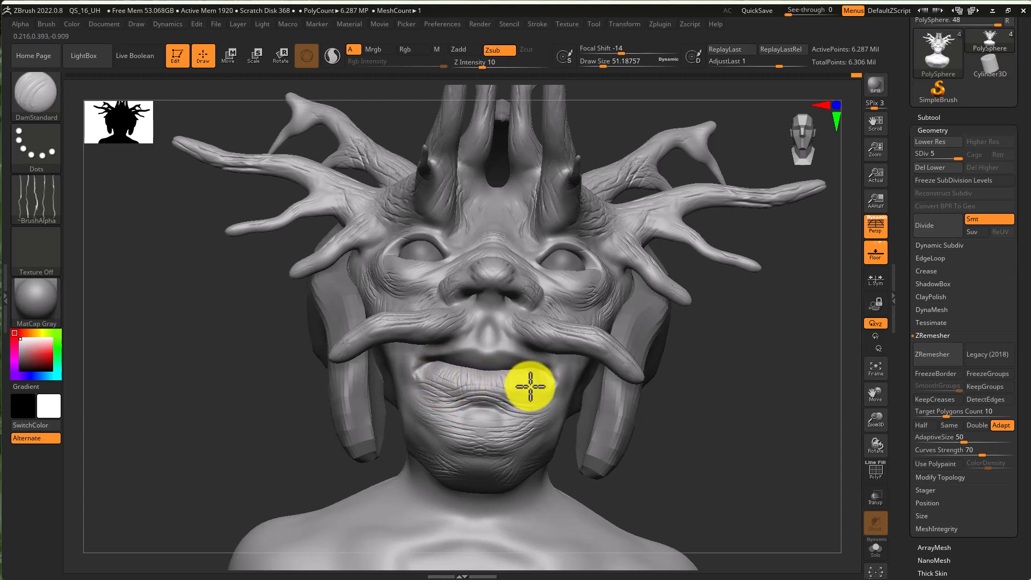
{"action": "right_click_drag", "start_coordinate": [543, 394], "coordinate": [566, 379], "text": "ctrl"}
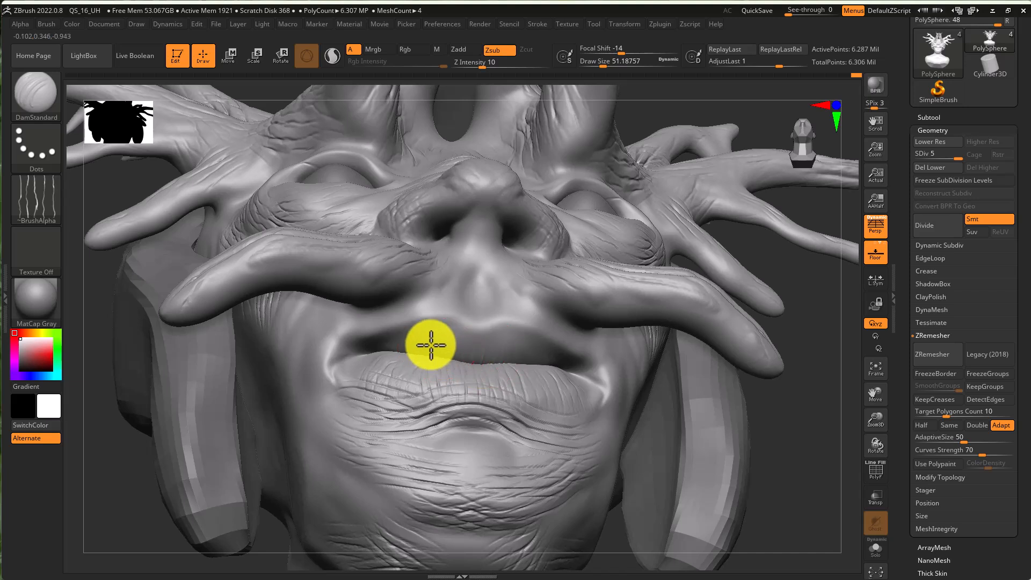
{"action": "left_click_drag", "start_coordinate": [435, 334], "coordinate": [457, 353]}
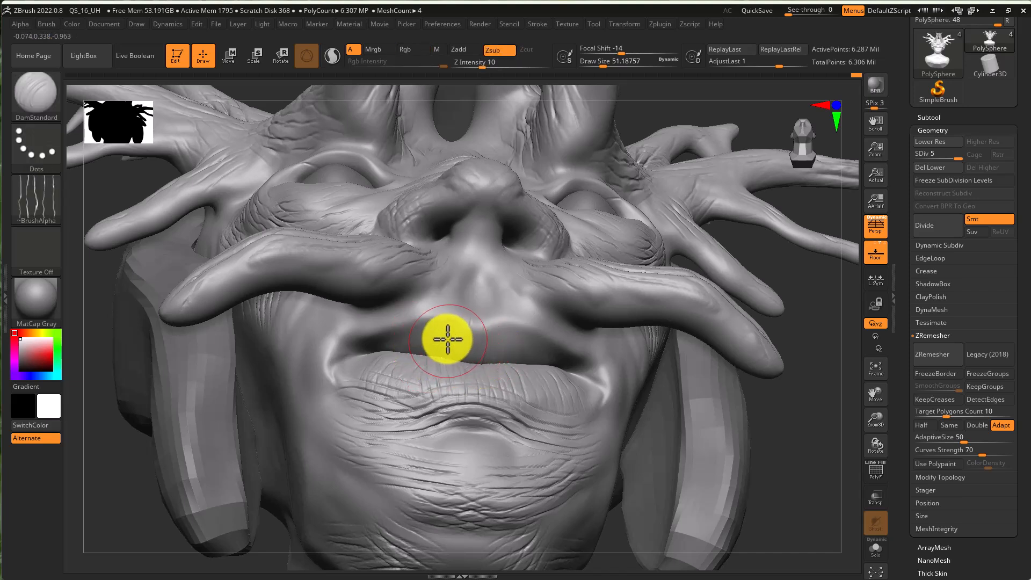
{"action": "key", "text": "ctrl+z"}
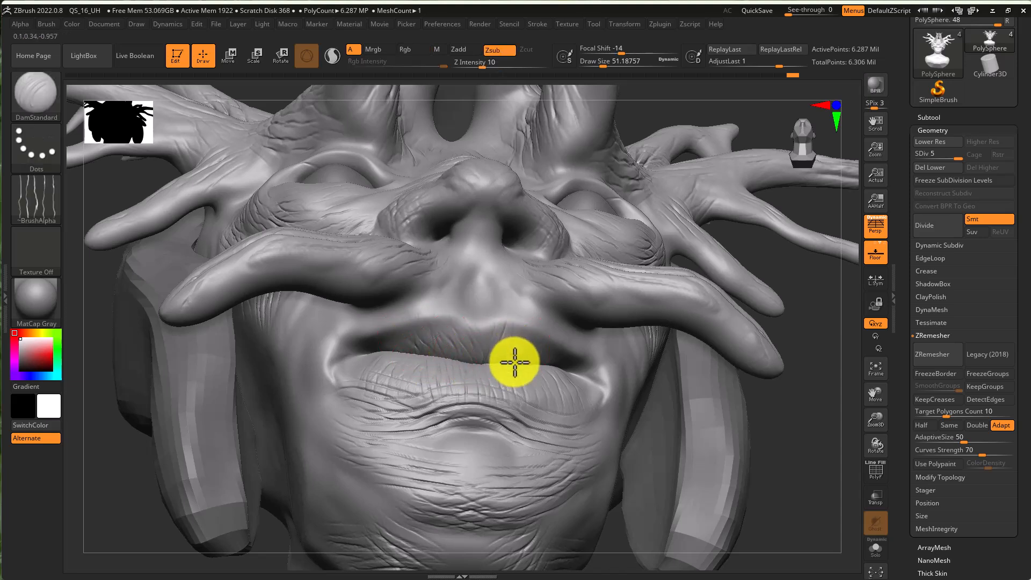
- Carve fine wrinkles around the left eye socket with a small draw size about 15
{"action": "left_click_drag", "start_coordinate": [472, 280], "coordinate": [340, 336]}
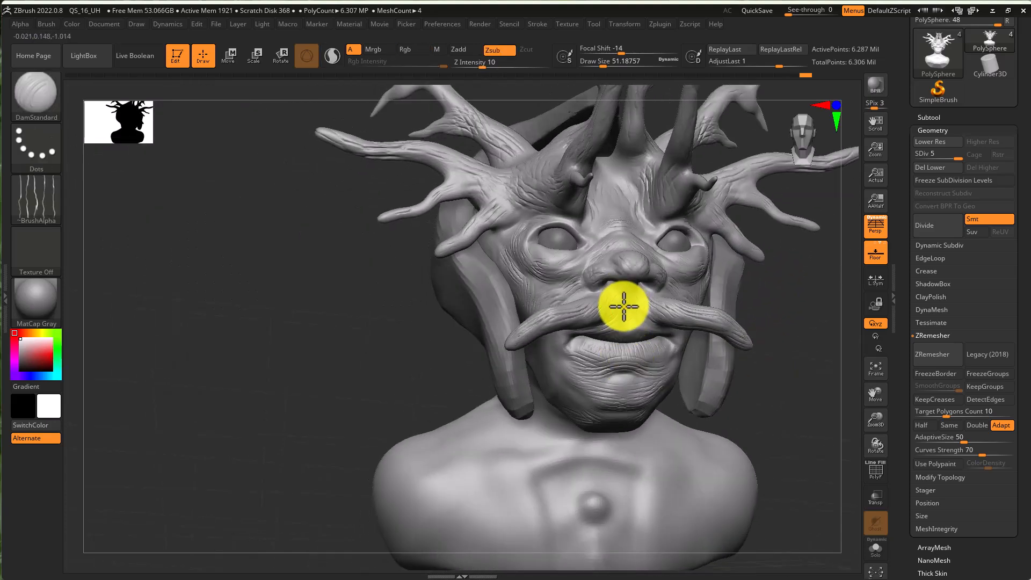
{"action": "right_click_drag", "start_coordinate": [571, 223], "coordinate": [554, 253]}
{"action": "right_click_drag", "start_coordinate": [529, 215], "coordinate": [536, 290], "text": "ctrl"}
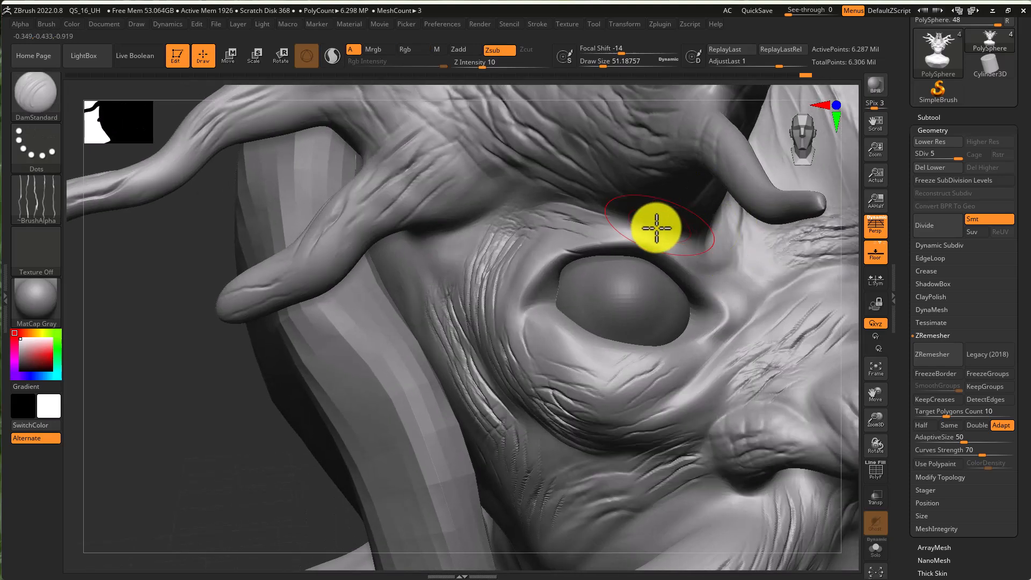
{"action": "mouse_move", "coordinate": [532, 301]}
{"action": "left_mouse_down", "text": "shift"}
{"action": "mouse_move", "coordinate": [625, 237]}
{"action": "mouse_move", "coordinate": [602, 250]}
{"action": "mouse_move", "coordinate": [654, 244]}
{"action": "mouse_move", "coordinate": [719, 284]}
{"action": "mouse_move", "coordinate": [745, 328]}
{"action": "mouse_move", "coordinate": [684, 352]}
{"action": "mouse_move", "coordinate": [656, 391]}
{"action": "mouse_move", "coordinate": [586, 402]}
{"action": "mouse_move", "coordinate": [559, 352]}
{"action": "mouse_move", "coordinate": [559, 364]}
{"action": "mouse_move", "coordinate": [622, 364]}
{"action": "mouse_move", "coordinate": [527, 301]}
{"action": "mouse_move", "coordinate": [561, 244]}
{"action": "mouse_move", "coordinate": [541, 251]}
{"action": "mouse_move", "coordinate": [515, 290]}
{"action": "mouse_move", "coordinate": [553, 236]}
{"action": "mouse_move", "coordinate": [414, 263]}
{"action": "mouse_move", "coordinate": [449, 271]}
{"action": "mouse_move", "coordinate": [461, 357]}
{"action": "mouse_move", "coordinate": [417, 269]}
{"action": "mouse_move", "coordinate": [414, 324]}
{"action": "left_mouse_up", "text": "shift"}
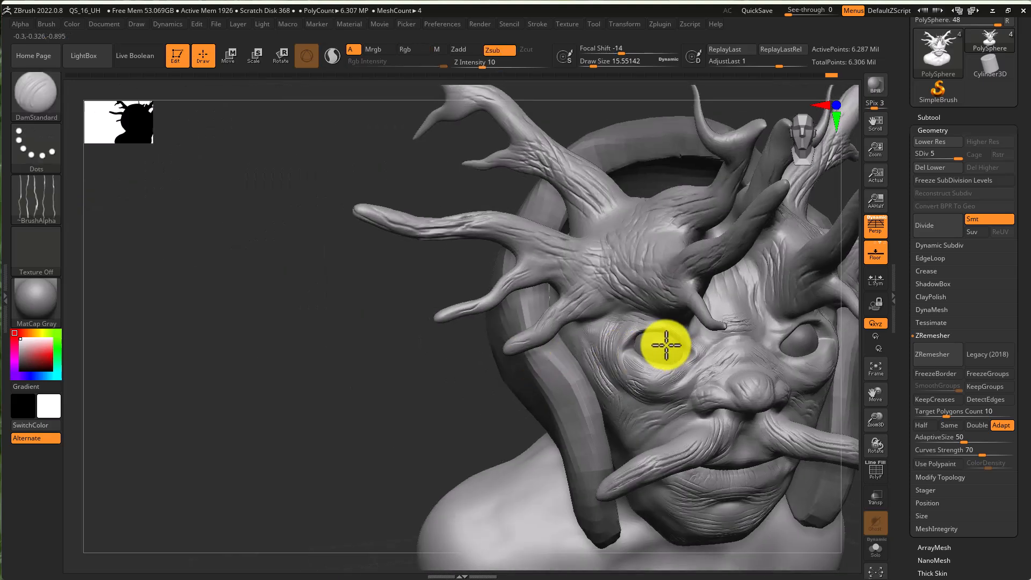
{"action": "right_click_drag", "start_coordinate": [663, 345], "coordinate": [772, 344]}
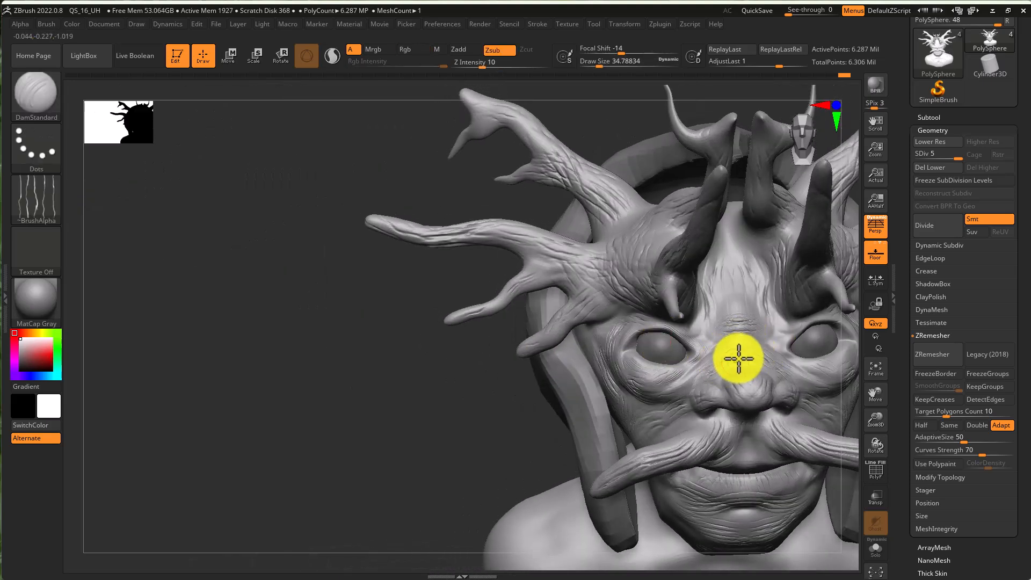
- Switch to the Move brush and enlarge its draw size to about 305
{"action": "right_click_drag", "start_coordinate": [771, 412], "coordinate": [567, 287], "text": "ctrl"}
{"action": "key", "text": "s"}
{"action": "mouse_move", "coordinate": [615, 407]}
{"action": "left_mouse_down"}
{"action": "mouse_move", "coordinate": [633, 457]}
{"action": "mouse_move", "coordinate": [615, 517]}
{"action": "left_mouse_up"}
{"action": "right_click_drag", "start_coordinate": [642, 494], "coordinate": [662, 390]}
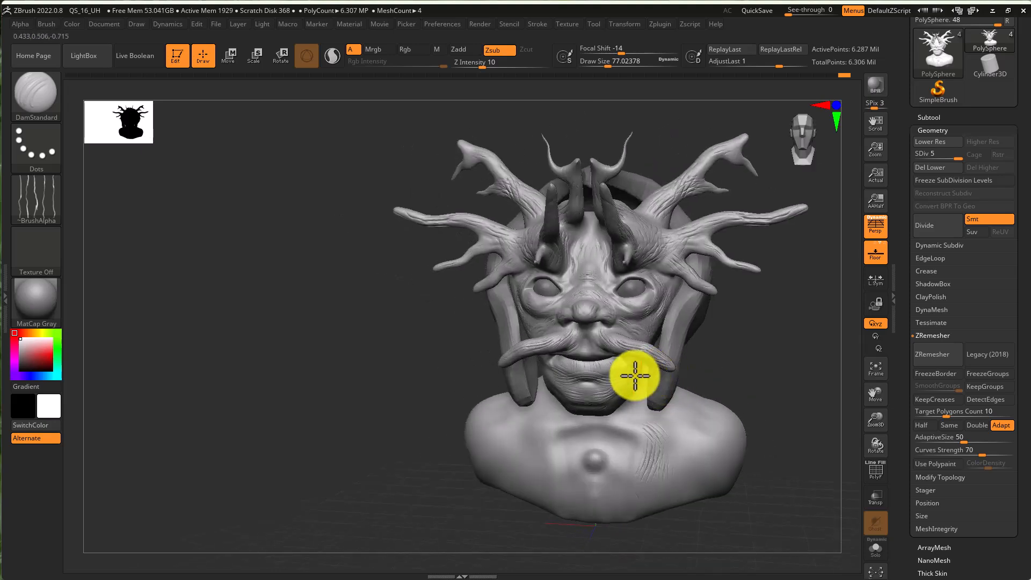
{"action": "key", "text": "b"}
{"action": "key", "text": "m"}
{"action": "key", "text": "v"}
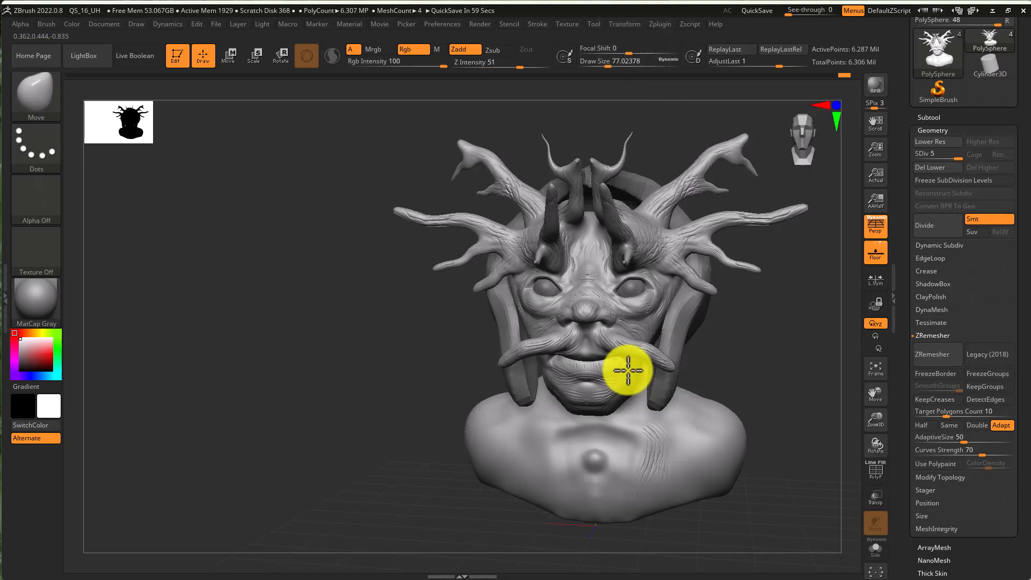
{"action": "key", "text": "s"}
{"action": "left_click", "coordinate": [650, 369]}
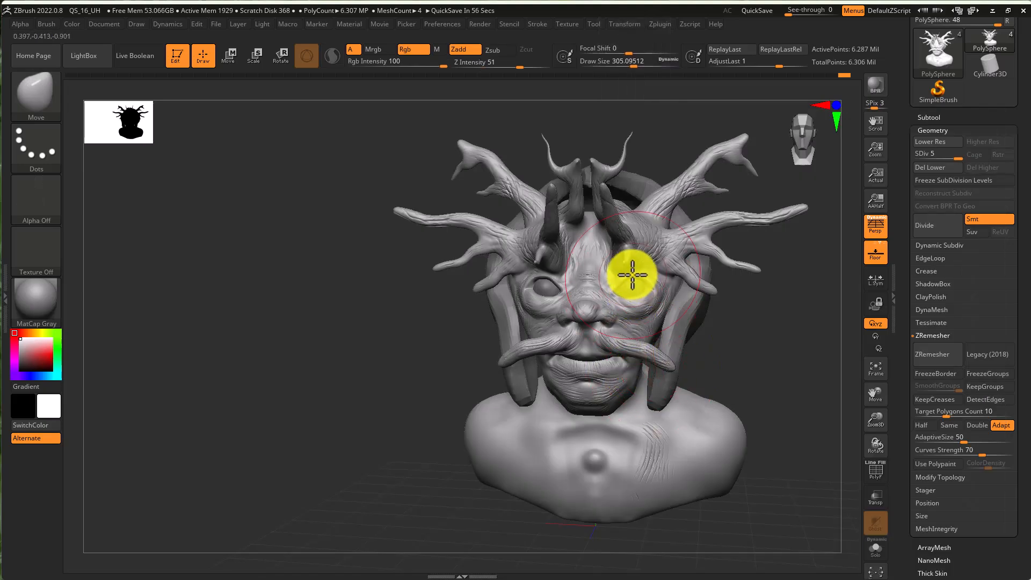
- Reshape the right-side horn branches and jaw silhouette with the Move brush
{"action": "left_click_drag", "start_coordinate": [627, 277], "coordinate": [621, 281]}
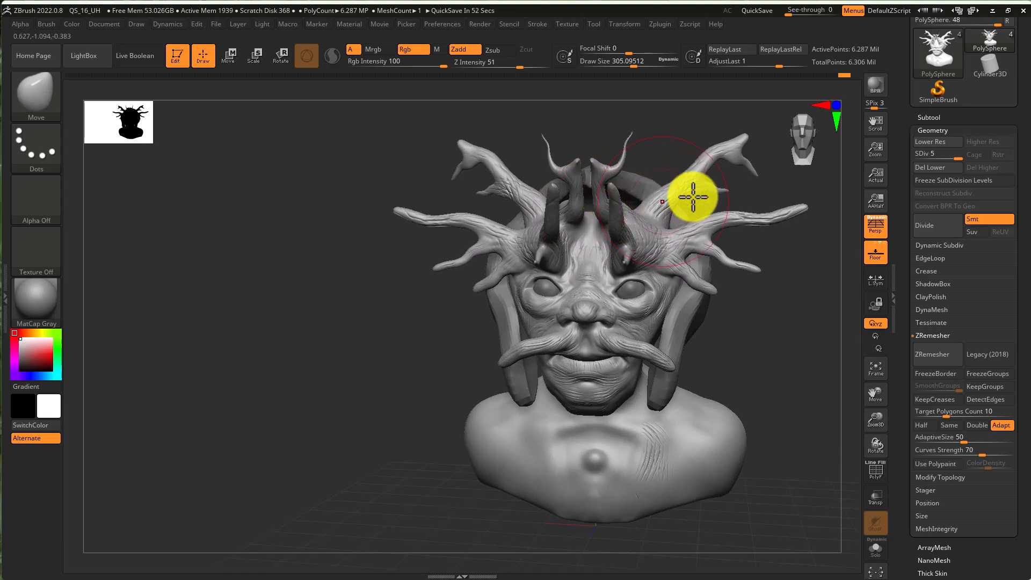
{"action": "left_click_drag", "start_coordinate": [720, 212], "coordinate": [721, 240]}
{"action": "left_click_drag", "start_coordinate": [801, 208], "coordinate": [771, 175]}
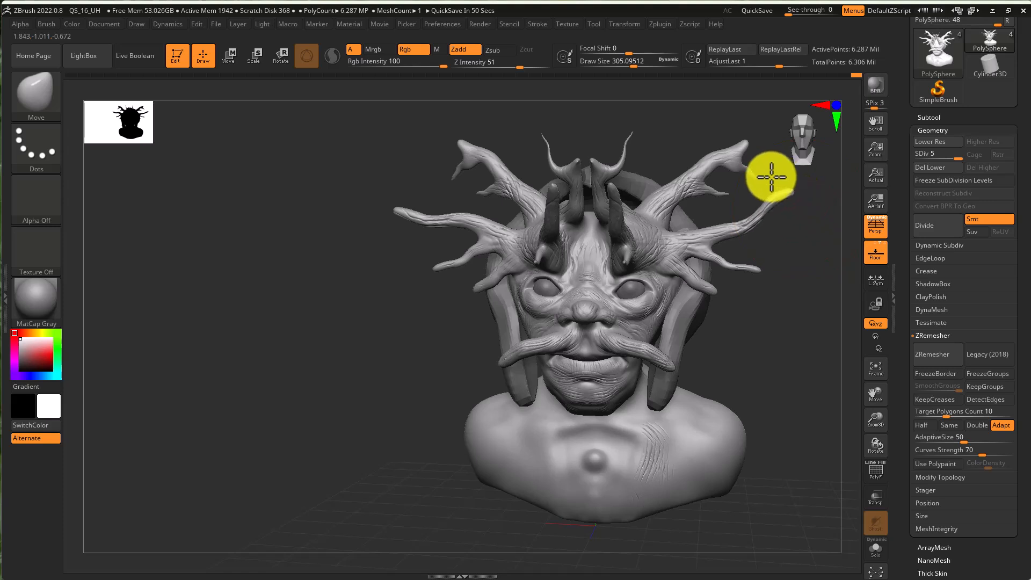
{"action": "left_click_drag", "start_coordinate": [614, 240], "coordinate": [627, 240]}
{"action": "left_click_drag", "start_coordinate": [604, 385], "coordinate": [583, 386]}
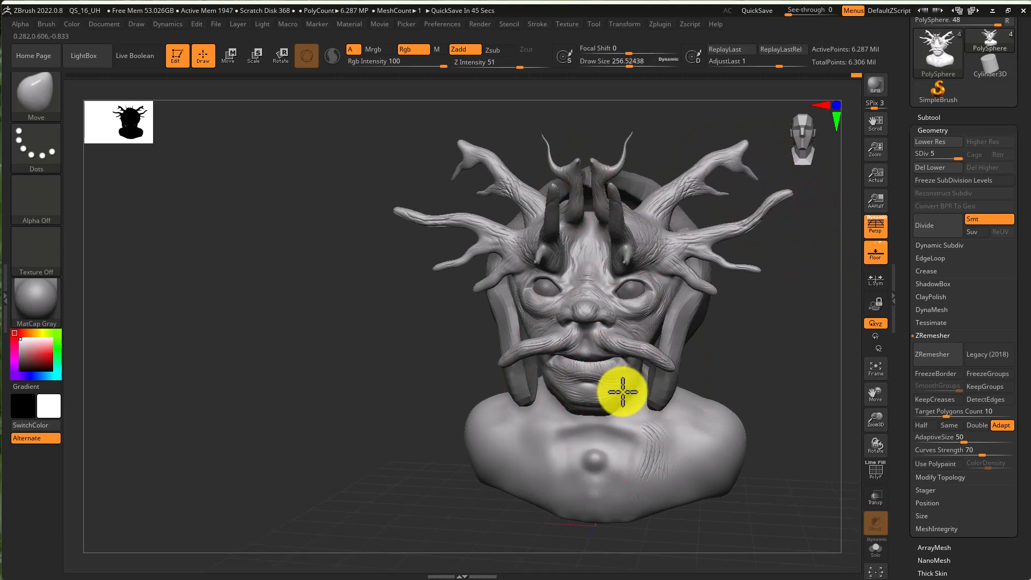
{"action": "right_click_drag", "start_coordinate": [672, 429], "coordinate": [662, 389]}
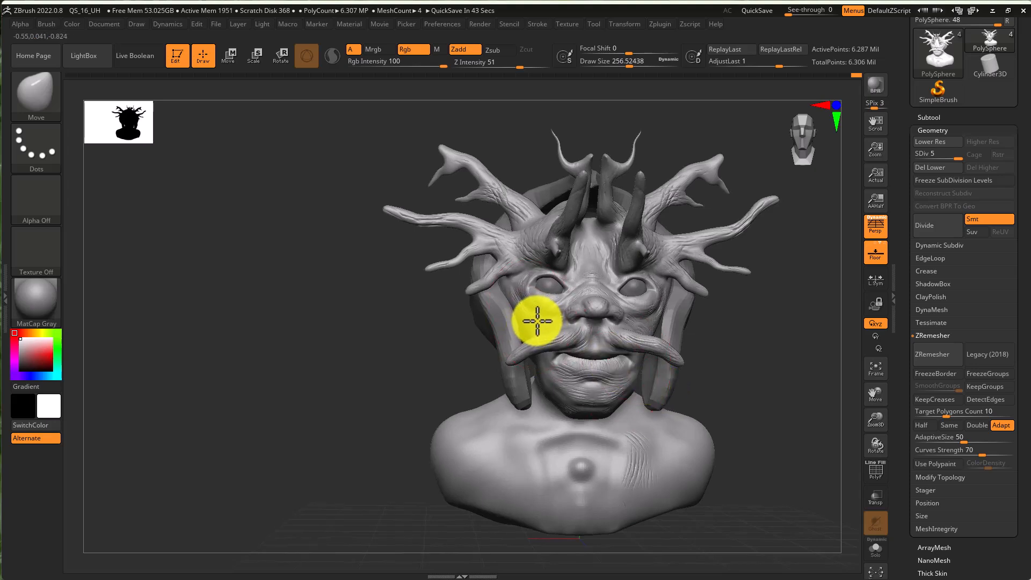
- Adjust the mustache, cheeks and left-side horn branches with the Move brush at draw size about 223
{"action": "mouse_move", "coordinate": [540, 311]}
{"action": "right_mouse_down"}
{"action": "mouse_move", "coordinate": [526, 297]}
{"action": "mouse_move", "coordinate": [584, 311]}
{"action": "mouse_move", "coordinate": [571, 320]}
{"action": "mouse_move", "coordinate": [671, 317]}
{"action": "mouse_move", "coordinate": [656, 306]}
{"action": "mouse_move", "coordinate": [566, 361]}
{"action": "right_mouse_up"}
{"action": "left_click_drag", "start_coordinate": [478, 416], "coordinate": [474, 408]}
{"action": "right_click_drag", "start_coordinate": [596, 441], "coordinate": [438, 407], "text": "ctrl"}
{"action": "right_click_drag", "start_coordinate": [555, 363], "coordinate": [538, 358]}
{"action": "key", "text": "s"}
{"action": "left_click_drag", "start_coordinate": [510, 323], "coordinate": [516, 323]}
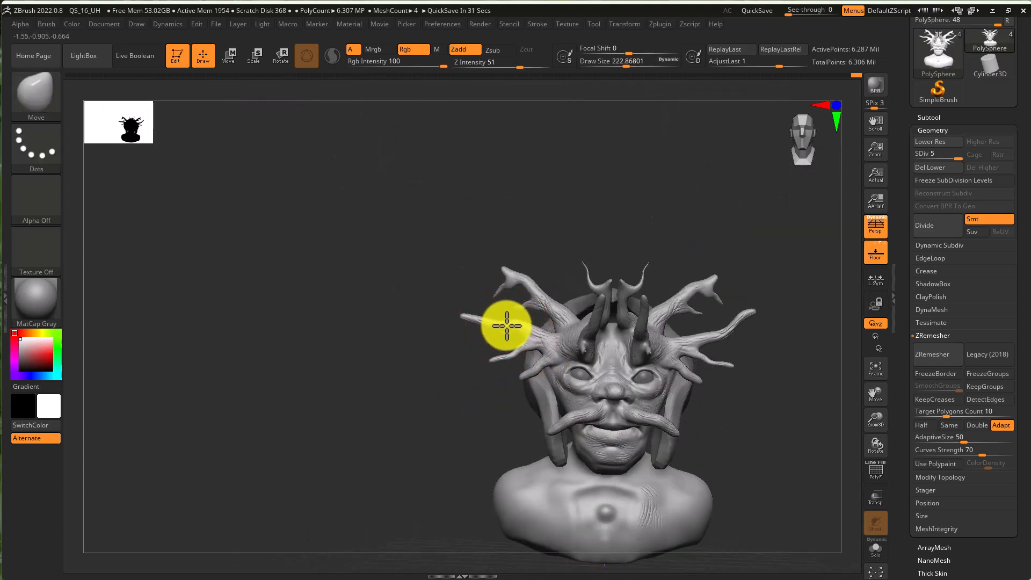
{"action": "left_click_drag", "start_coordinate": [495, 310], "coordinate": [520, 277]}
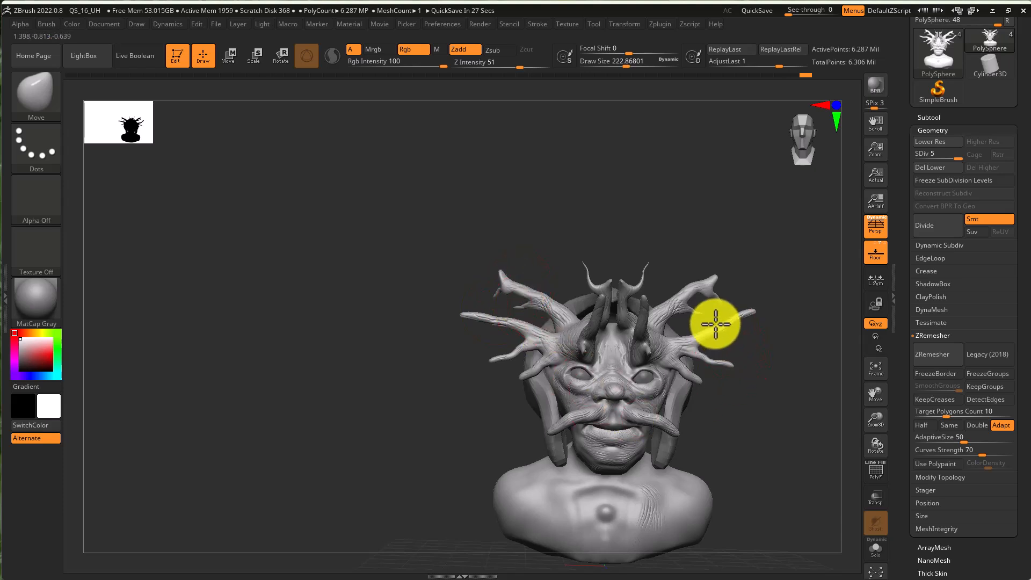
{"action": "mouse_move", "coordinate": [730, 375]}
{"action": "left_mouse_down"}
{"action": "mouse_move", "coordinate": [662, 384]}
{"action": "mouse_move", "coordinate": [766, 412]}
{"action": "mouse_move", "coordinate": [773, 432]}
{"action": "mouse_move", "coordinate": [757, 420]}
{"action": "mouse_move", "coordinate": [739, 356]}
{"action": "mouse_move", "coordinate": [665, 330]}
{"action": "mouse_move", "coordinate": [743, 329]}
{"action": "mouse_move", "coordinate": [742, 339]}
{"action": "left_mouse_up"}
- Enlarge the Move brush to about 344 and push the horns back from a side view
{"action": "key", "text": "s"}
{"action": "key", "text": "super"}
{"action": "key", "text": "super"}
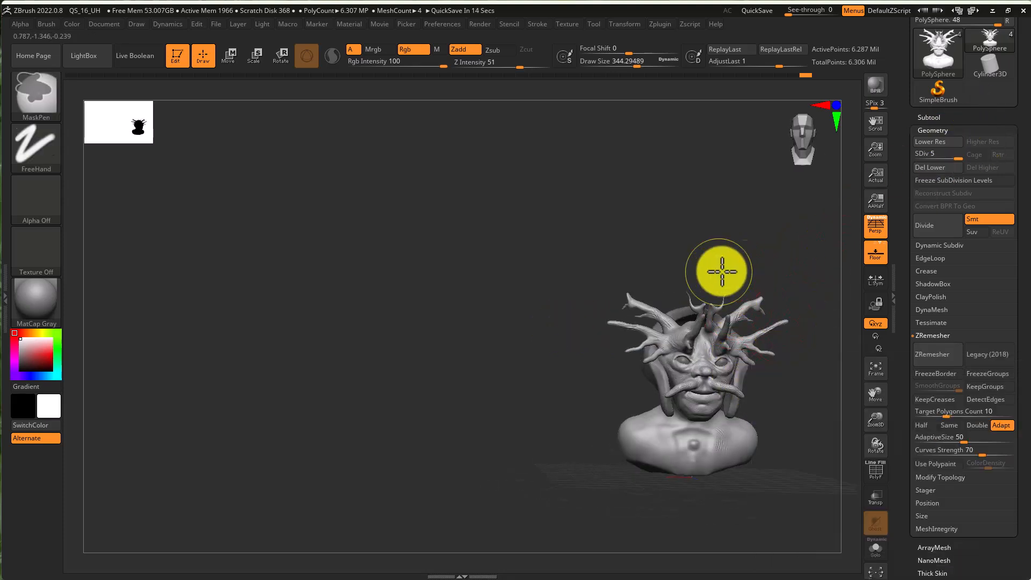
{"action": "right_click_drag", "start_coordinate": [719, 272], "coordinate": [819, 266], "text": "ctrl"}
{"action": "left_click_drag", "start_coordinate": [774, 258], "coordinate": [456, 166]}
{"action": "key", "text": "super"}
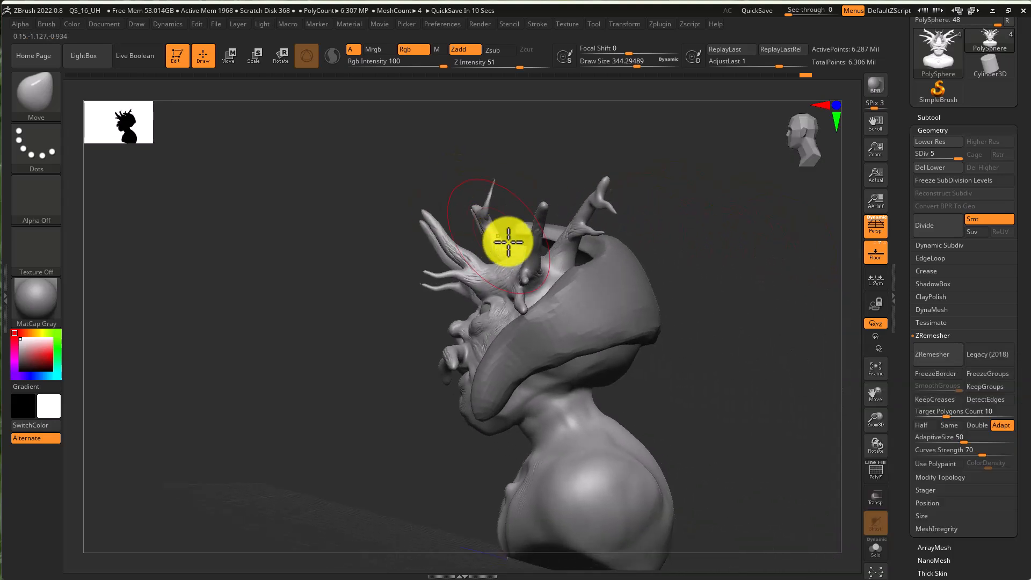
{"action": "right_click_drag", "start_coordinate": [501, 239], "coordinate": [579, 245], "text": "shift"}
- Select the helmet extract subtool and subdivide it to three levels
{"action": "left_click", "coordinate": [584, 345], "text": "alt"}
{"action": "right_click_drag", "start_coordinate": [639, 340], "coordinate": [669, 338]}
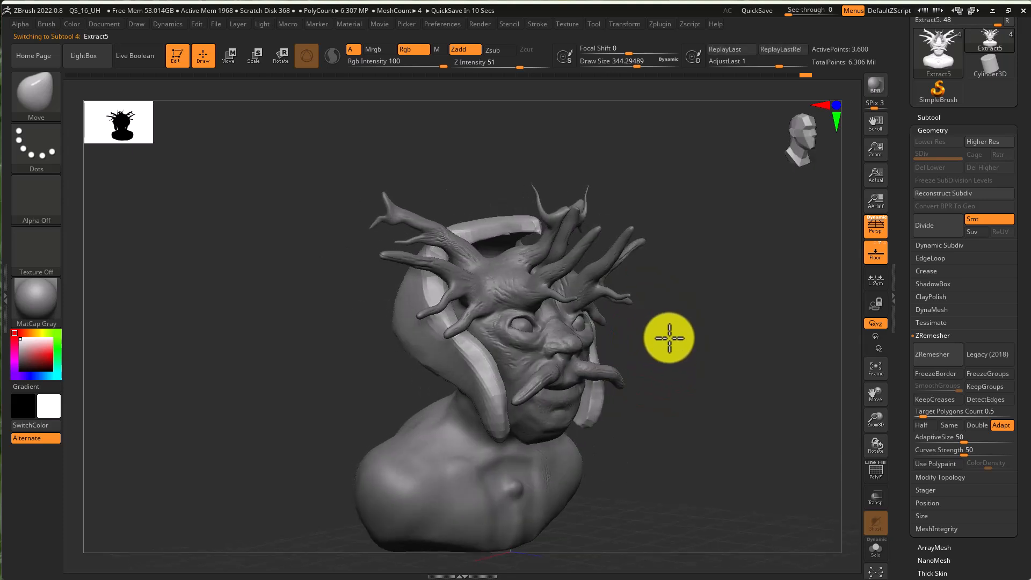
{"action": "left_click", "coordinate": [938, 218]}
{"action": "key", "text": "ctrl+d"}
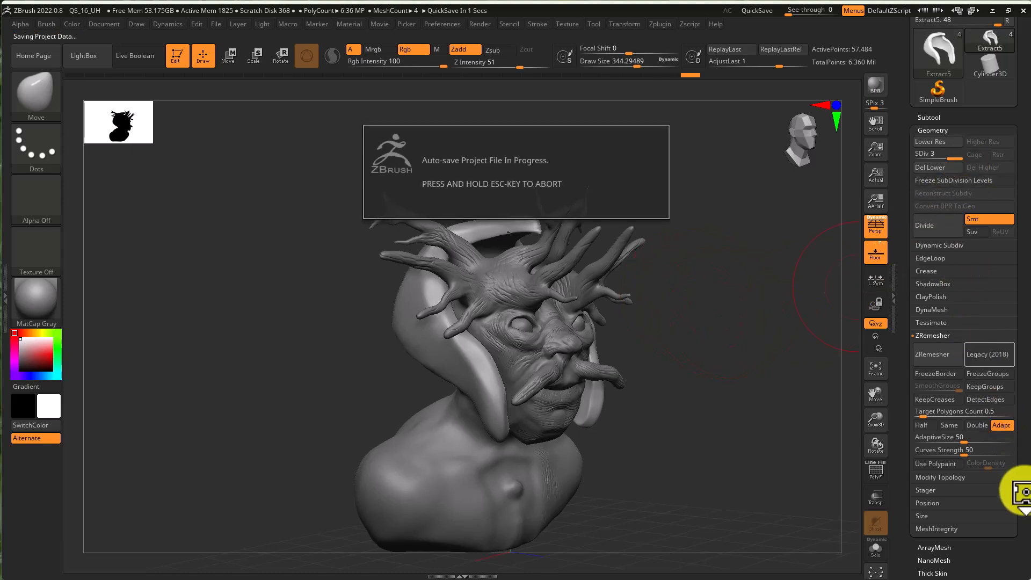
- Open the NoiseMaker for the helmet subtool's surface noise and try a noise scale of 512 with a reshaped noise curve
{"action": "left_click_drag", "start_coordinate": [1023, 502], "coordinate": [1023, 417]}
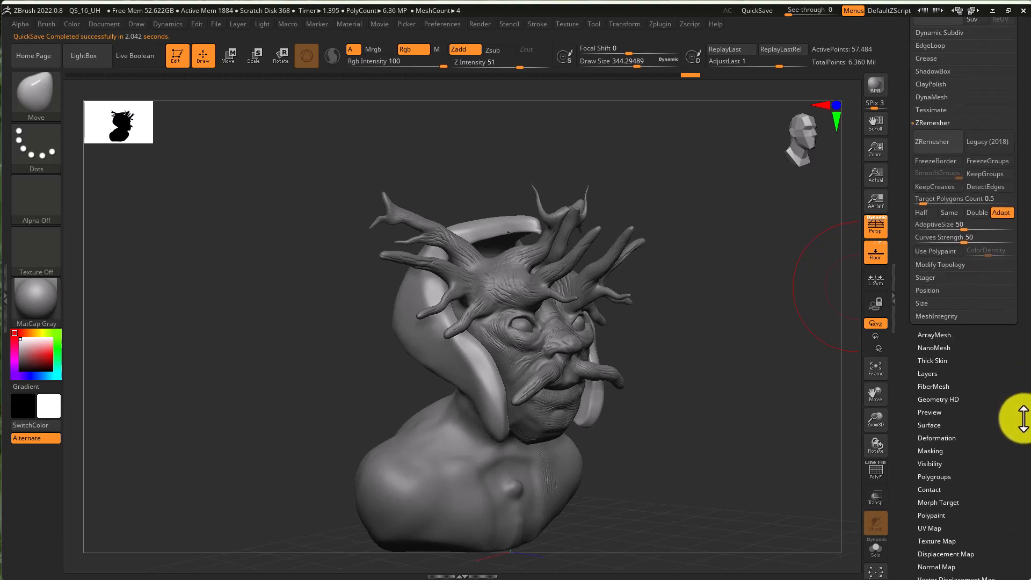
{"action": "left_click", "coordinate": [938, 425]}
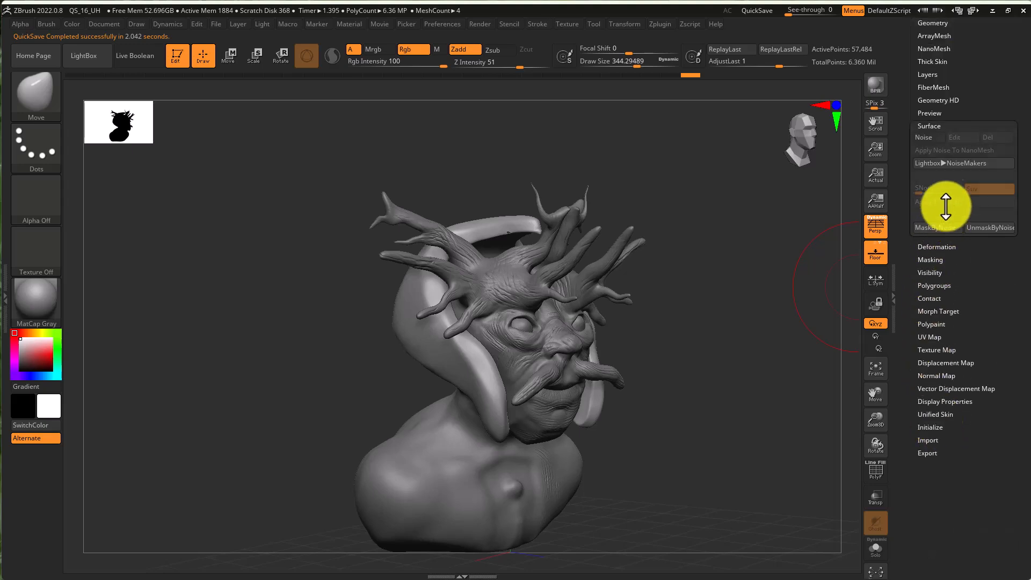
{"action": "left_click", "coordinate": [928, 139]}
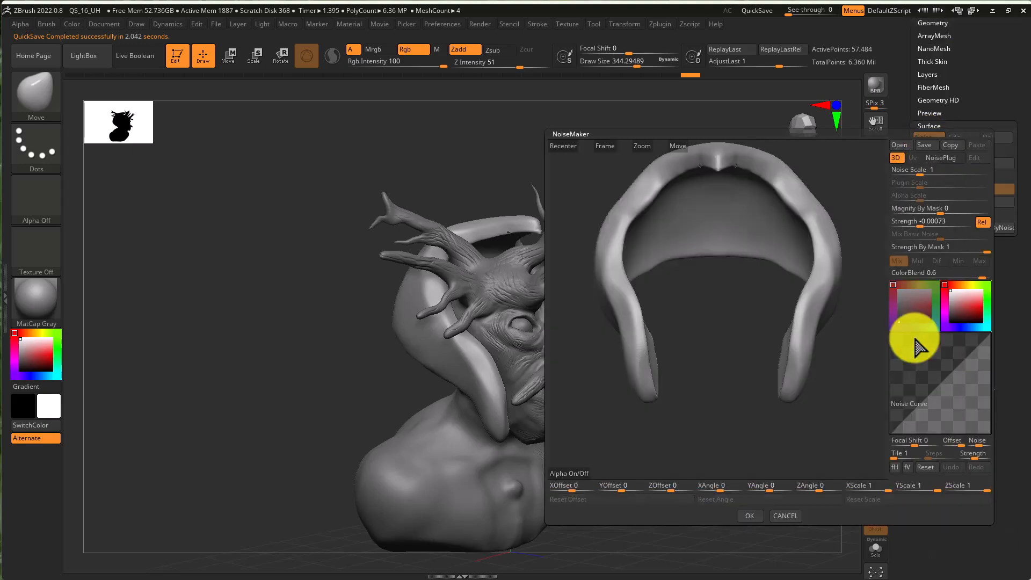
{"action": "left_click_drag", "start_coordinate": [727, 341], "coordinate": [756, 354]}
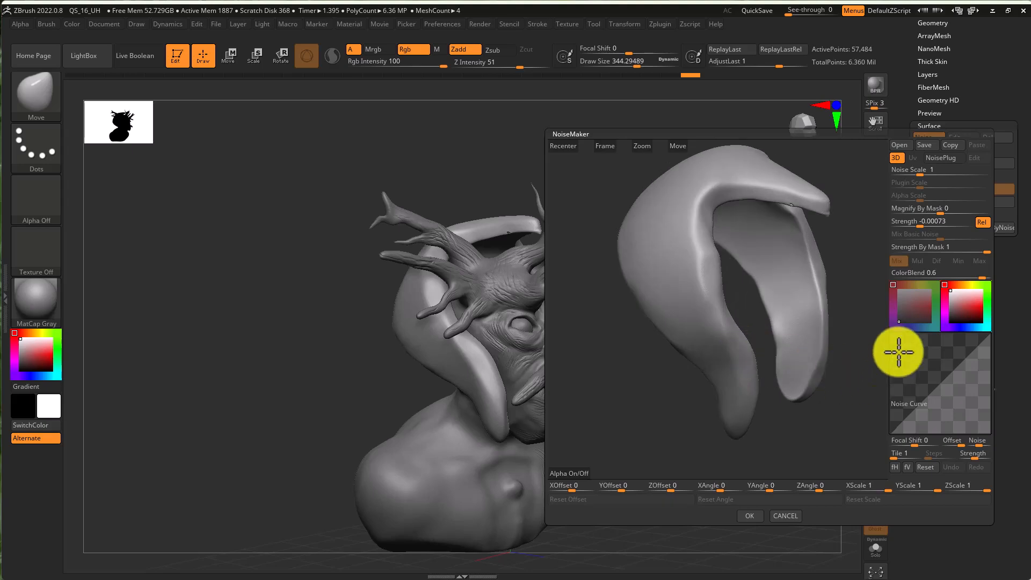
{"action": "left_click_drag", "start_coordinate": [926, 173], "coordinate": [992, 218]}
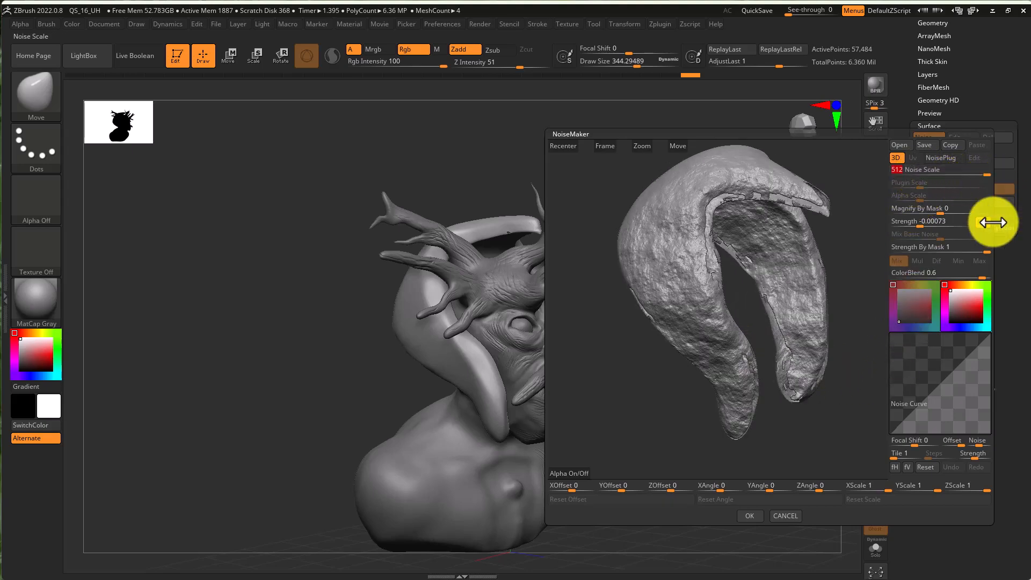
{"action": "left_click", "coordinate": [910, 413]}
{"action": "left_click_drag", "start_coordinate": [919, 416], "coordinate": [944, 351]}
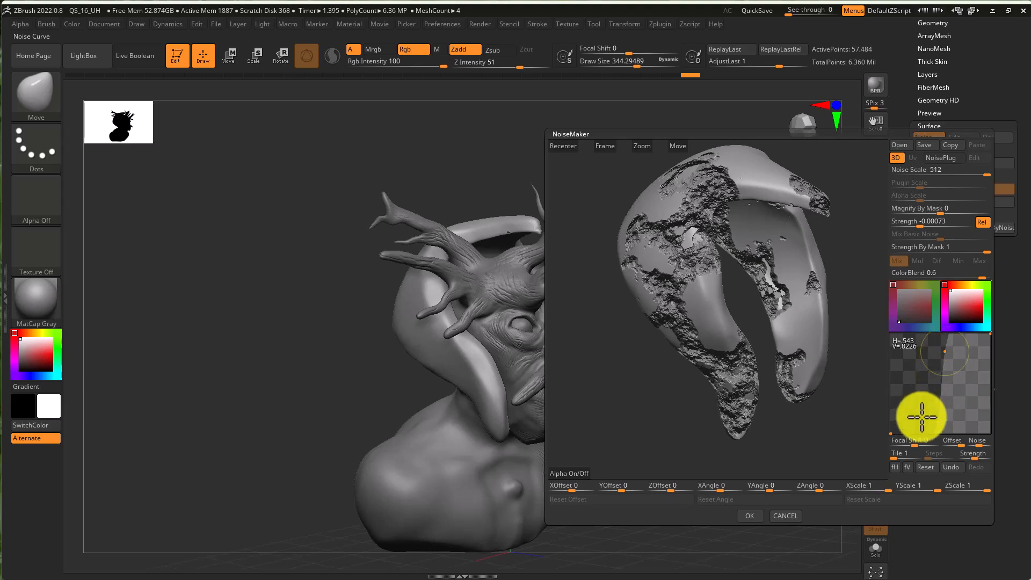
{"action": "left_click_drag", "start_coordinate": [938, 422], "coordinate": [903, 393]}
{"action": "left_click_drag", "start_coordinate": [838, 376], "coordinate": [766, 364]}
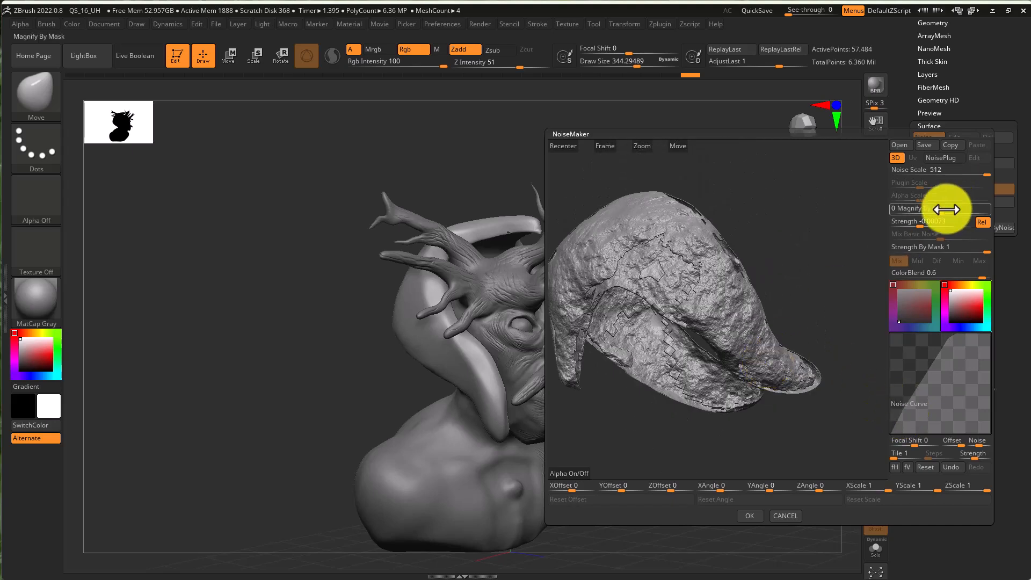
- Set the noise scale to 59.1447, refine the noise curve and accept the noise settings
{"action": "left_click_drag", "start_coordinate": [981, 176], "coordinate": [957, 176]}
{"action": "left_click_drag", "start_coordinate": [811, 290], "coordinate": [837, 270]}
{"action": "mouse_move", "coordinate": [891, 360]}
{"action": "mouse_move", "coordinate": [910, 362]}
{"action": "left_mouse_down"}
{"action": "mouse_move", "coordinate": [939, 366]}
{"action": "mouse_move", "coordinate": [950, 387]}
{"action": "mouse_move", "coordinate": [924, 367]}
{"action": "left_mouse_up"}
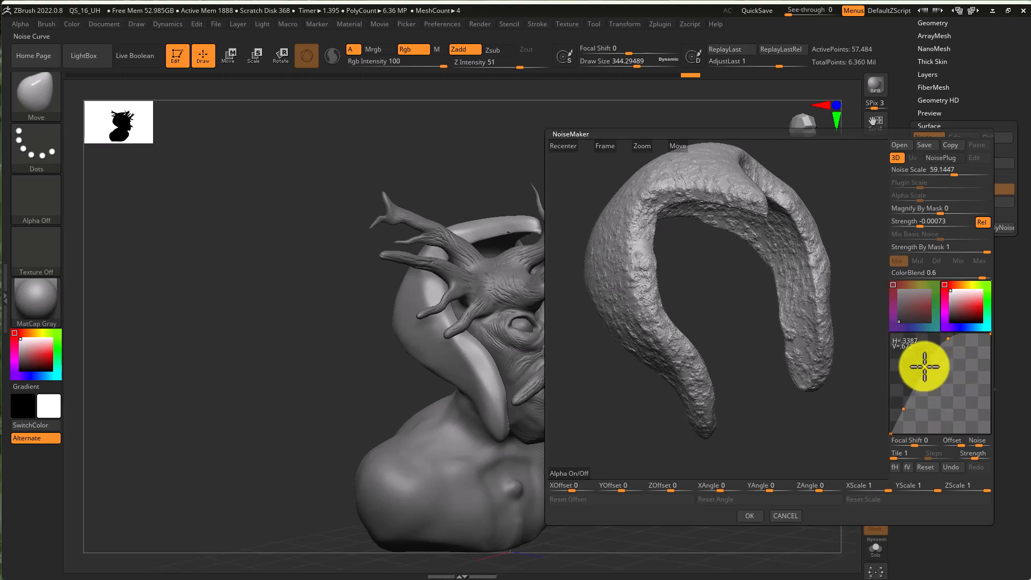
{"action": "left_click", "coordinate": [751, 516]}
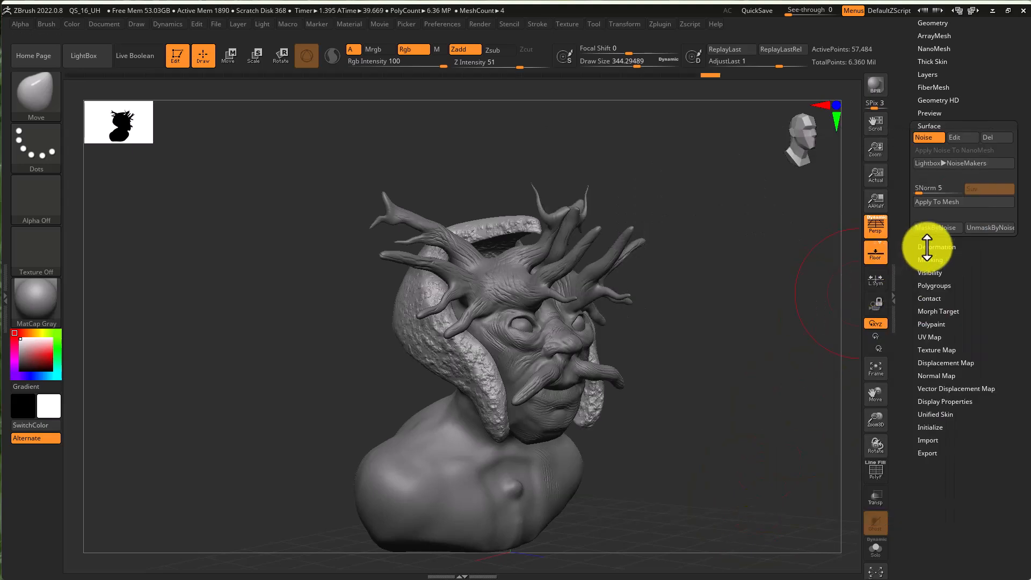
- Apply the surface noise to the helmet mesh, then undo the application
{"action": "left_click", "coordinate": [947, 205]}
{"action": "left_click_drag", "start_coordinate": [608, 451], "coordinate": [669, 433]}
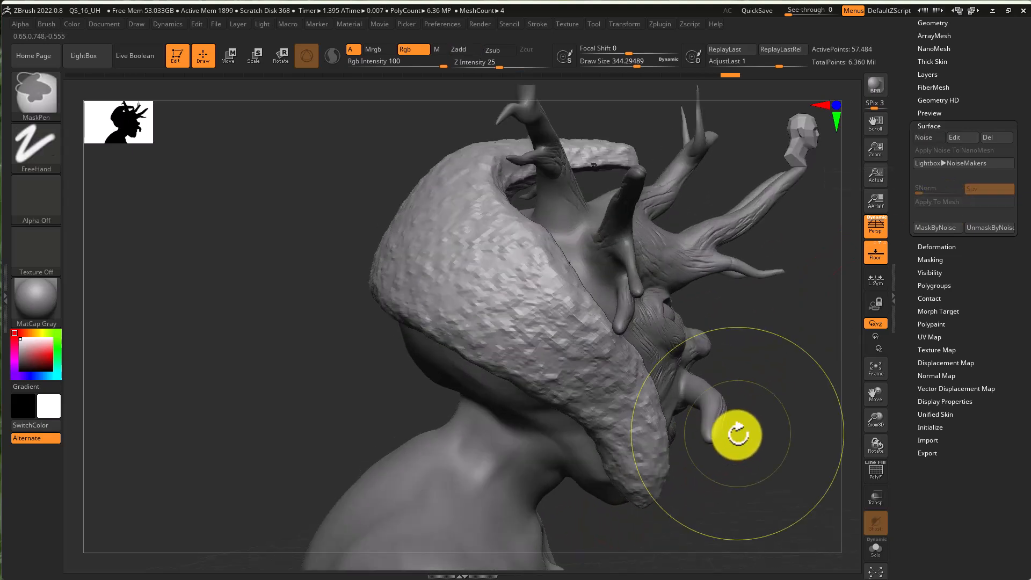
{"action": "mouse_move", "coordinate": [629, 396]}
{"action": "left_mouse_down"}
{"action": "mouse_move", "coordinate": [680, 401]}
{"action": "mouse_move", "coordinate": [669, 401]}
{"action": "left_mouse_up"}
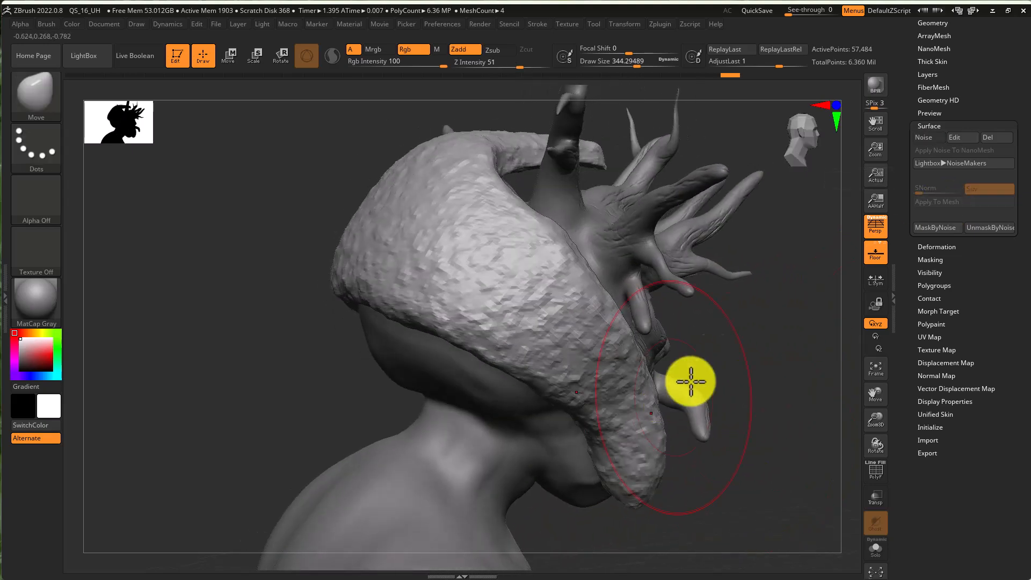
{"action": "key", "text": "ctrl+z"}
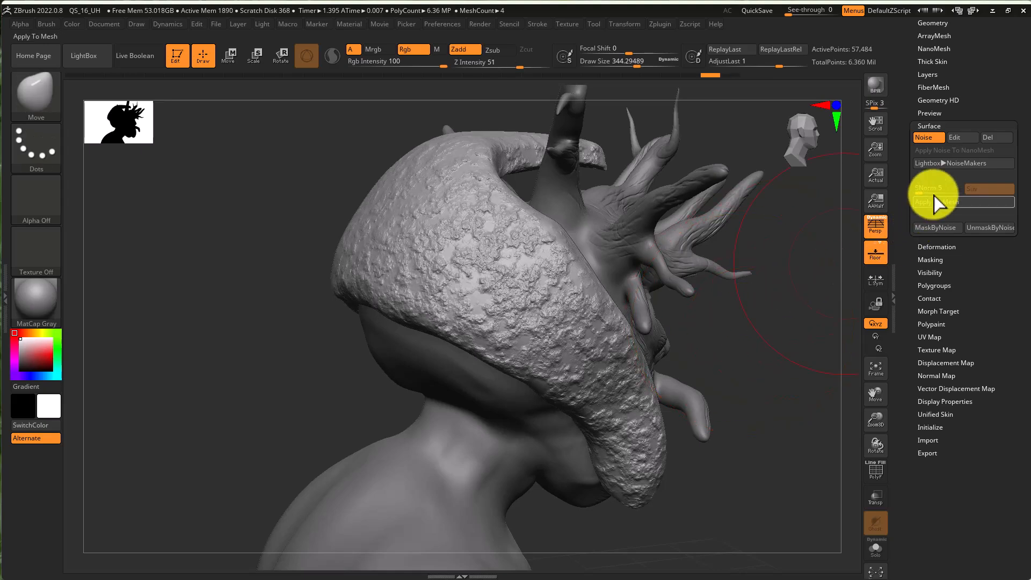
- Subdivide the helmet subtool one more level
{"action": "left_click_drag", "start_coordinate": [1024, 158], "coordinate": [1015, 214]}
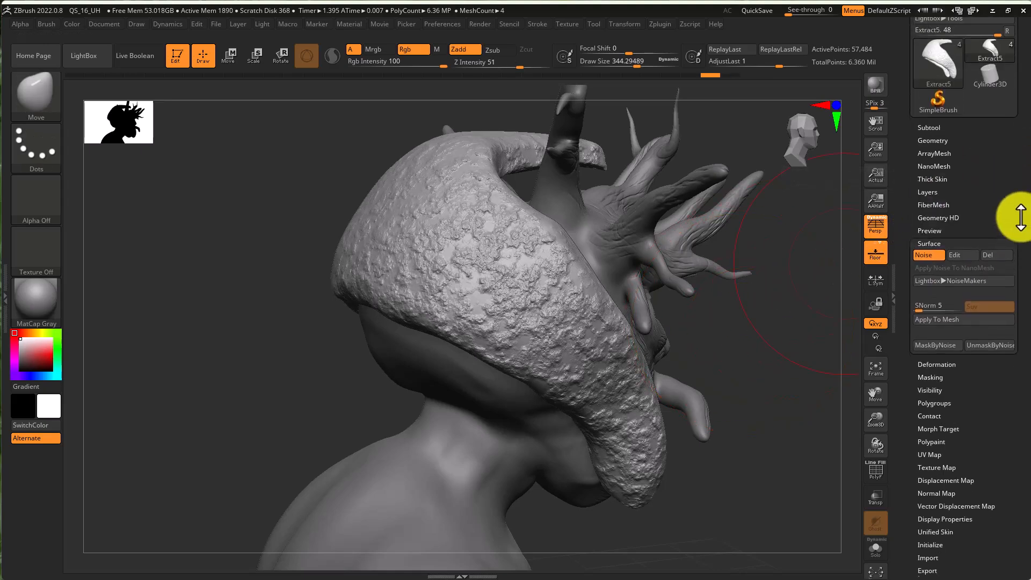
{"action": "left_click", "coordinate": [946, 144]}
{"action": "left_click", "coordinate": [948, 132]}
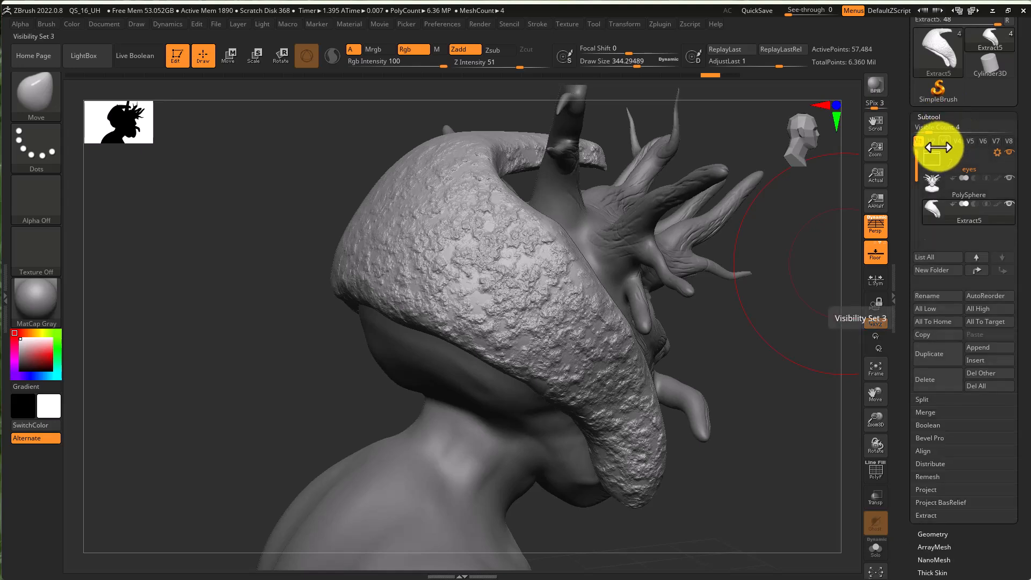
{"action": "left_click", "coordinate": [978, 534]}
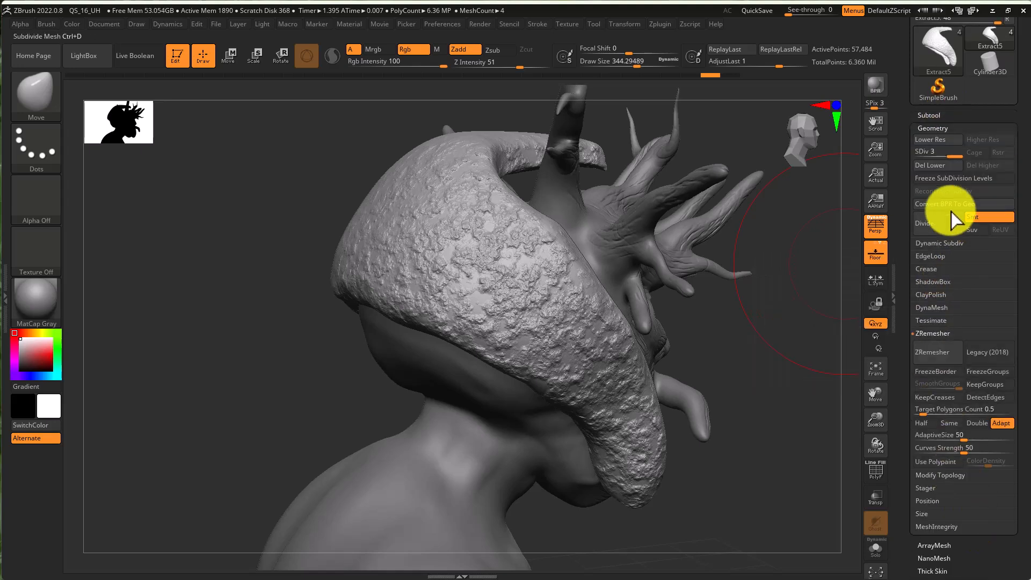
{"action": "left_click", "coordinate": [944, 230]}
- Apply the surface noise permanently to the helmet mesh
{"action": "scroll", "coordinate": [1014, 219], "scroll_direction": "down", "scroll_amount": 3}
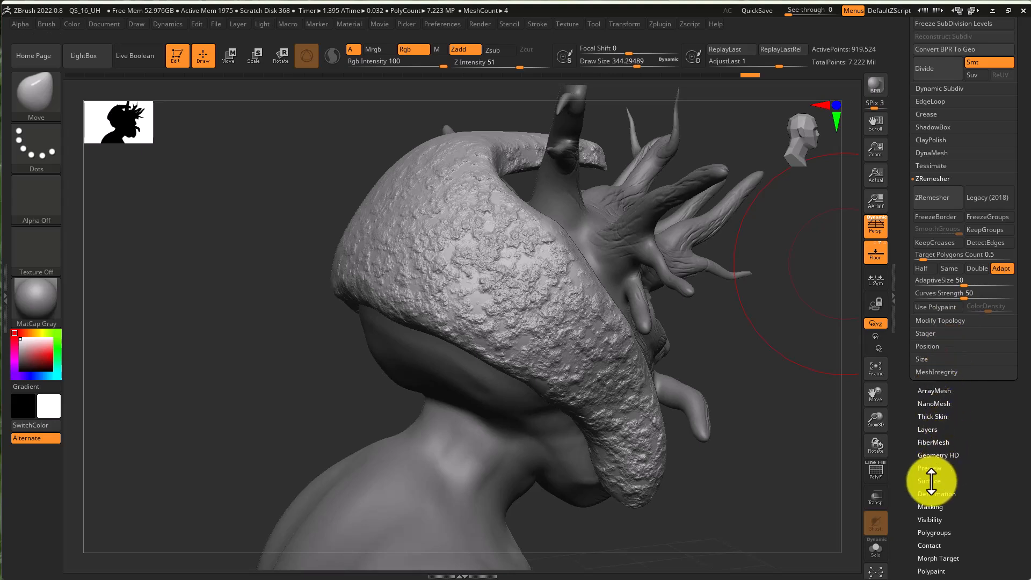
{"action": "left_click", "coordinate": [929, 481]}
{"action": "left_click", "coordinate": [936, 203]}
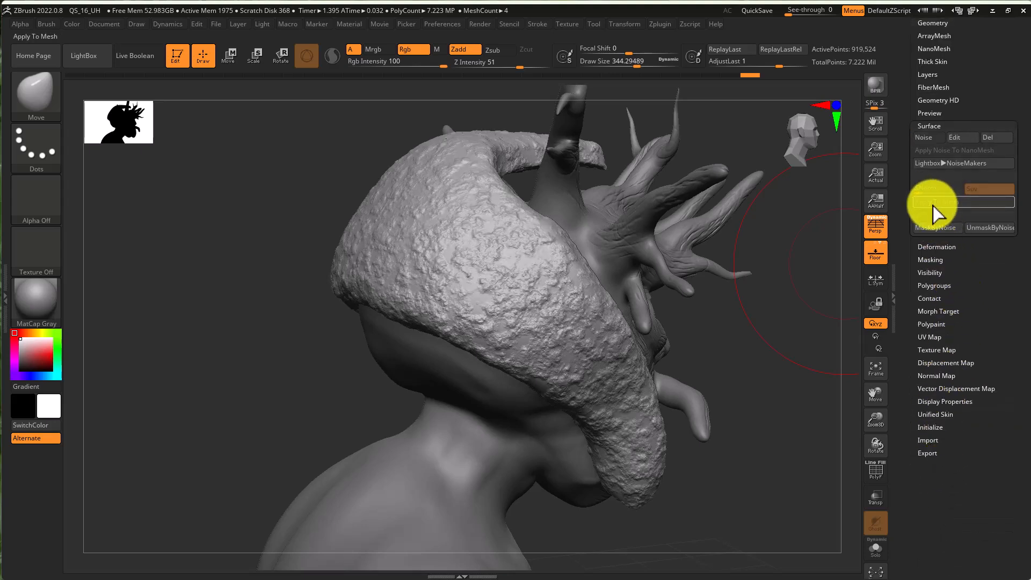
{"action": "left_click_drag", "start_coordinate": [725, 444], "coordinate": [761, 455]}
{"action": "left_click_drag", "start_coordinate": [778, 408], "coordinate": [647, 348]}
{"action": "key", "text": "super"}
{"action": "key", "text": "super"}
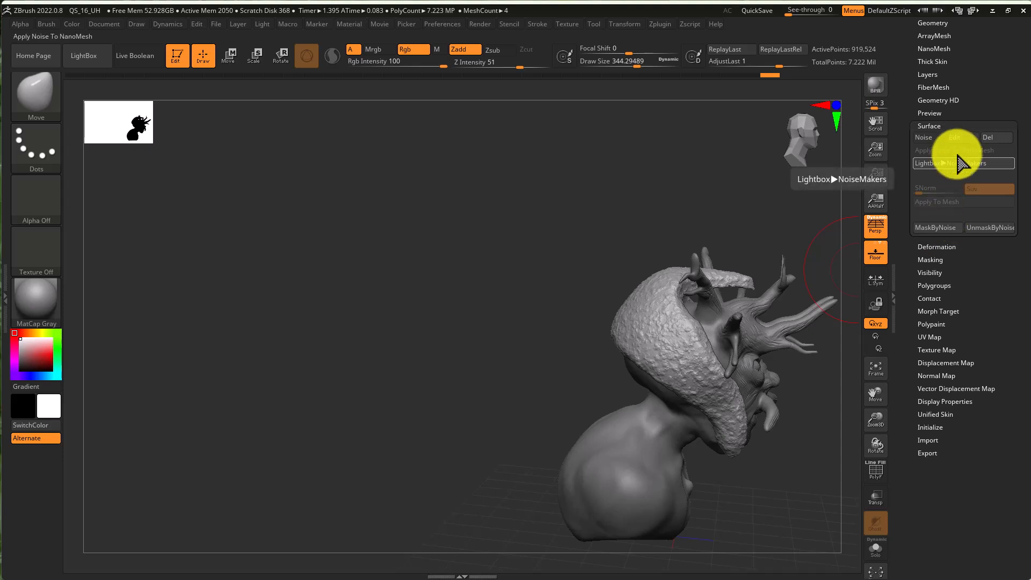
- Switch to the IMM MachineParts insert mesh brush from the brush library
{"action": "left_click_drag", "start_coordinate": [1024, 112], "coordinate": [938, 142]}
{"action": "left_click", "coordinate": [932, 147]}
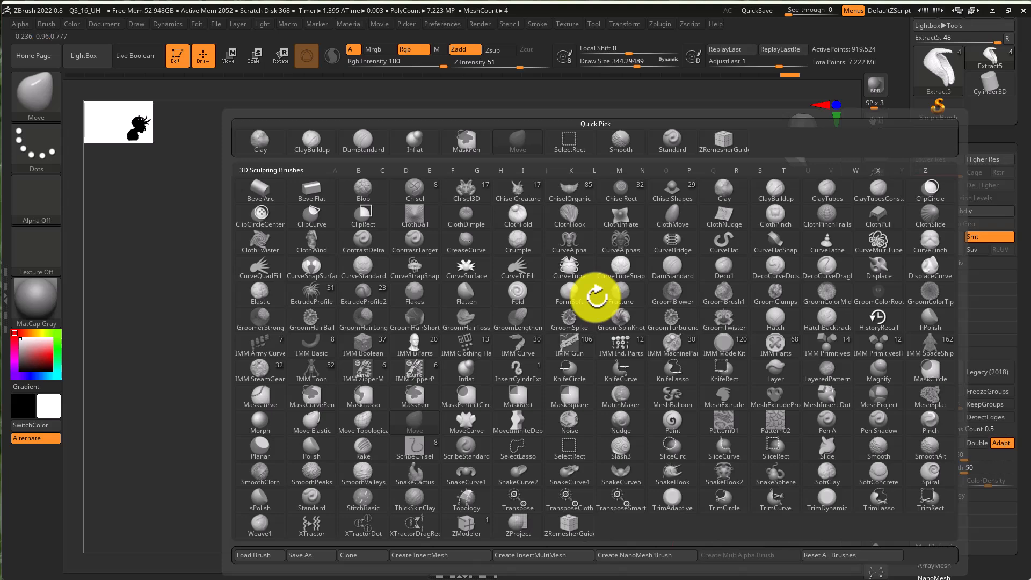
{"action": "key", "text": "i"}
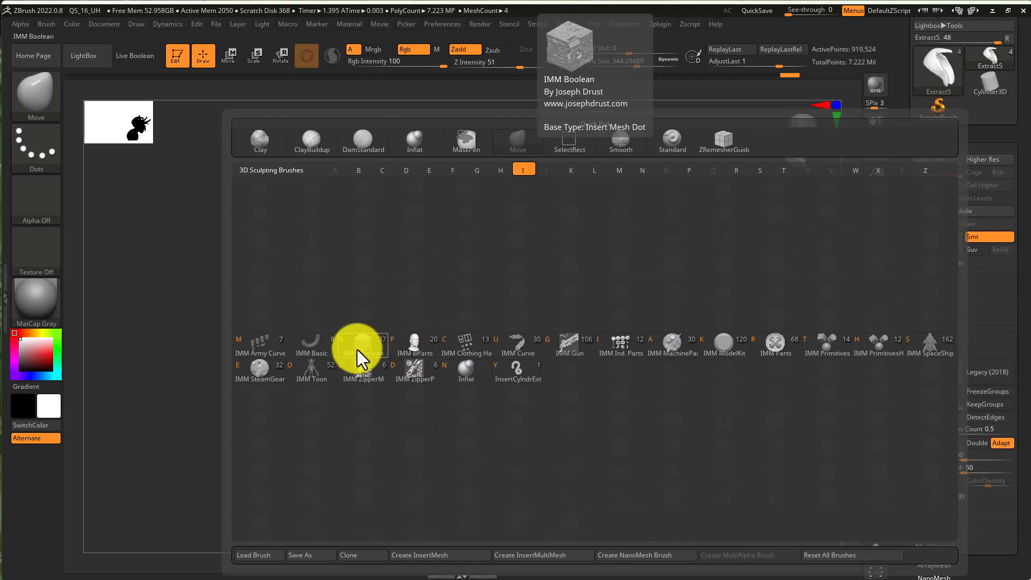
{"action": "left_click", "coordinate": [253, 376]}
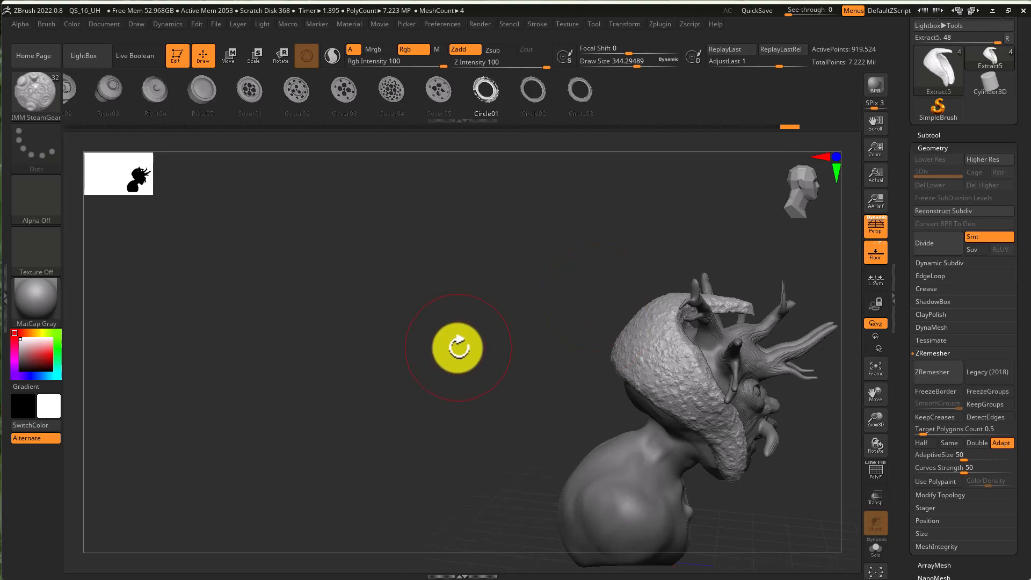
{"action": "key", "text": "m"}
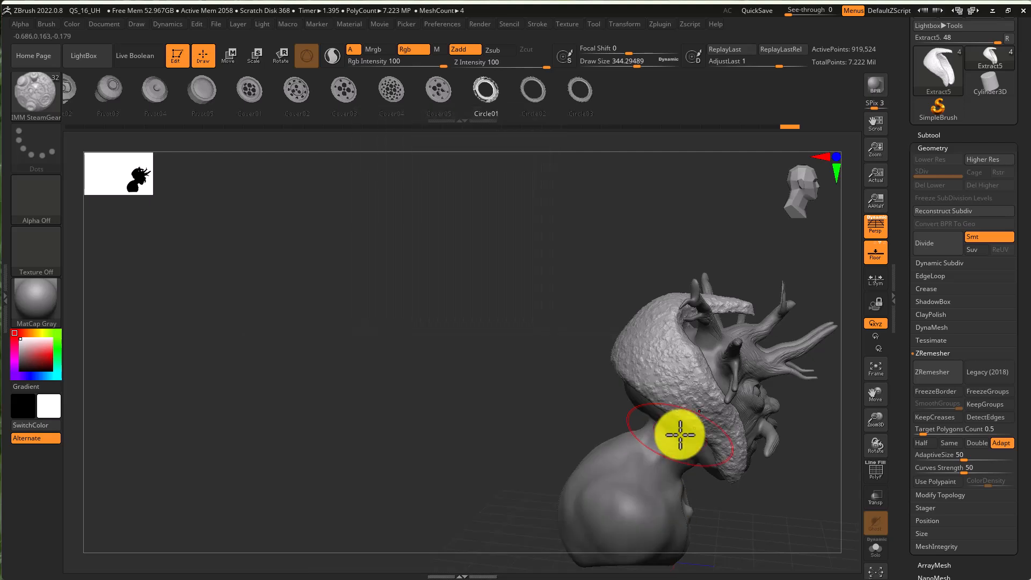
{"action": "key", "text": "b"}
{"action": "key", "text": "i"}
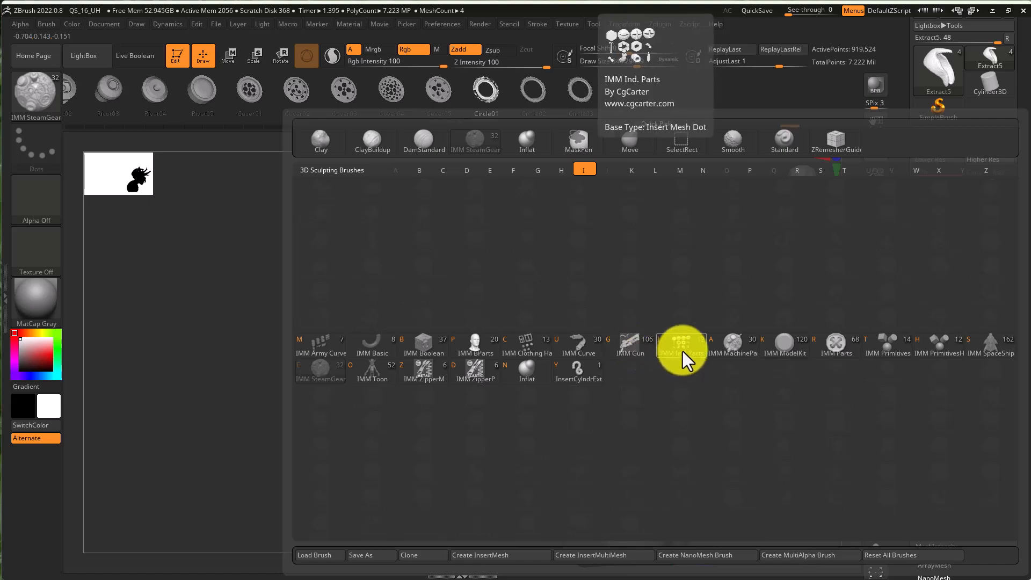
{"action": "left_click", "coordinate": [745, 351]}
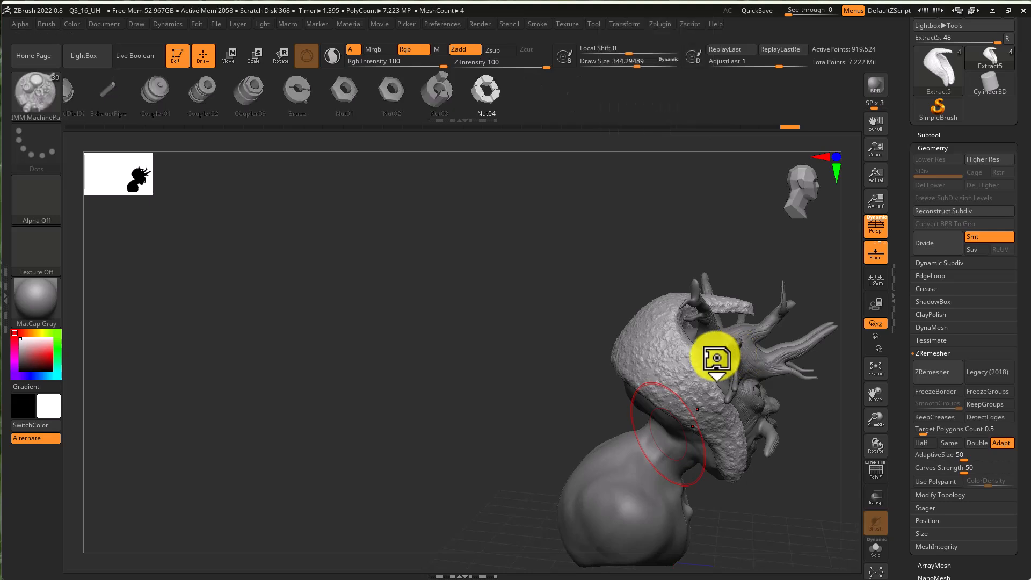
- Try inserting a RubberPort01 part on the side of the helmet, then undo
{"action": "key", "text": "m"}
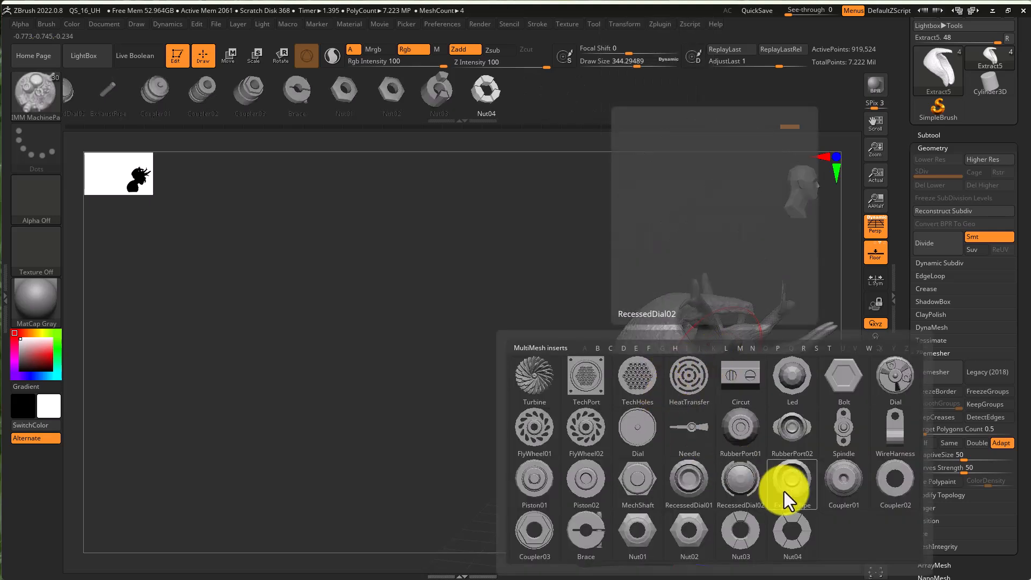
{"action": "left_click", "coordinate": [753, 430]}
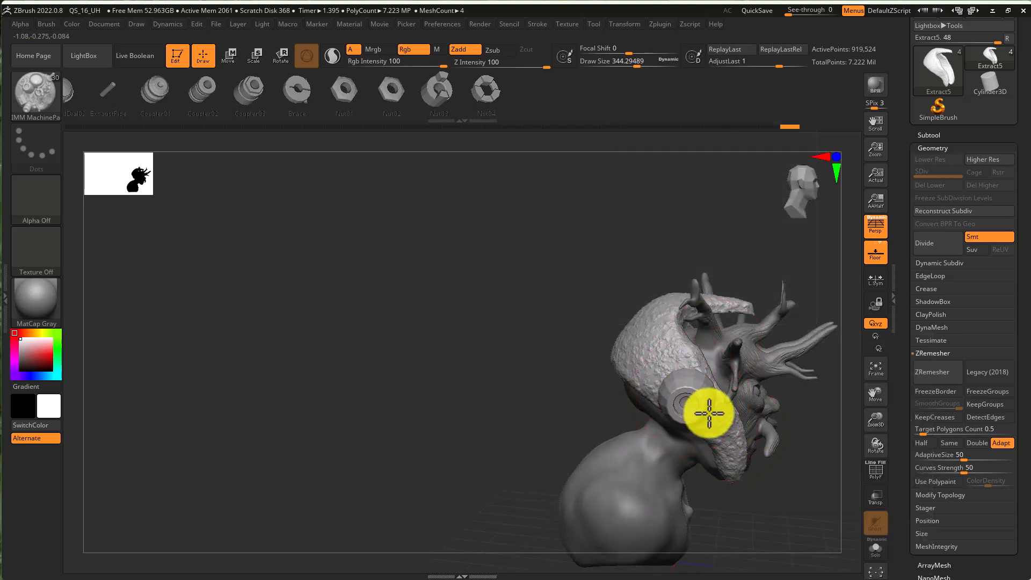
{"action": "mouse_move", "coordinate": [707, 411]}
{"action": "right_mouse_down"}
{"action": "mouse_move", "coordinate": [741, 476]}
{"action": "mouse_move", "coordinate": [693, 461]}
{"action": "mouse_move", "coordinate": [649, 426]}
{"action": "mouse_move", "coordinate": [727, 453]}
{"action": "mouse_move", "coordinate": [698, 437]}
{"action": "right_mouse_up"}
{"action": "key", "text": "super"}
{"action": "left_click", "coordinate": [614, 349]}
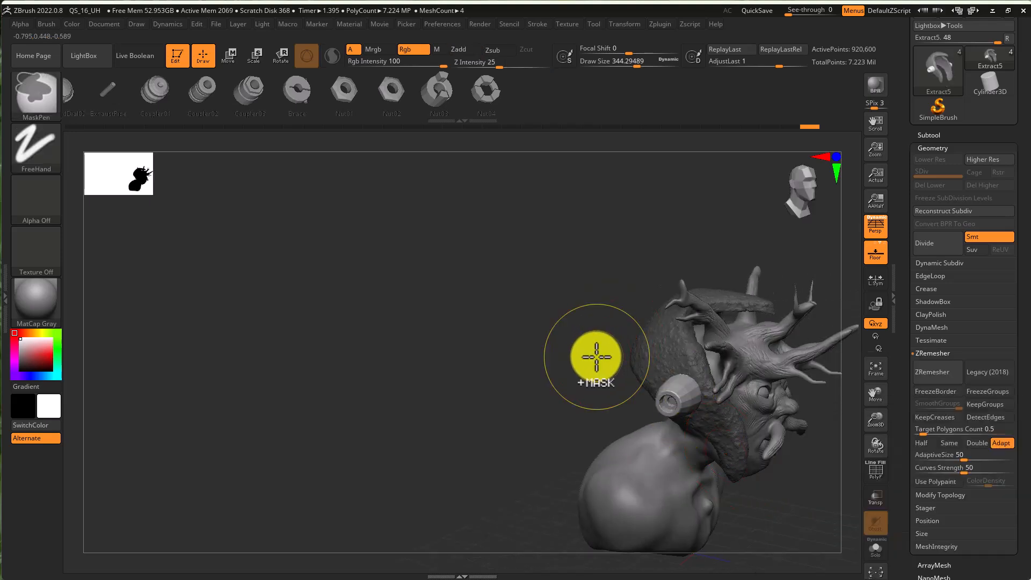
{"action": "key", "text": "ctrl+z"}
- Insert a Led part on the side of the helmet
{"action": "key", "text": "m"}
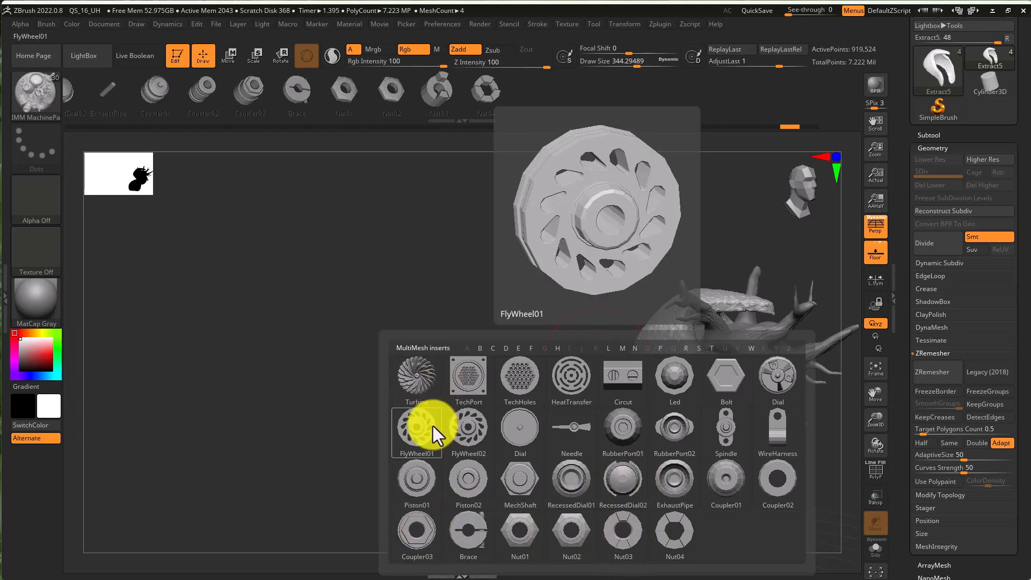
{"action": "left_click", "coordinate": [690, 382]}
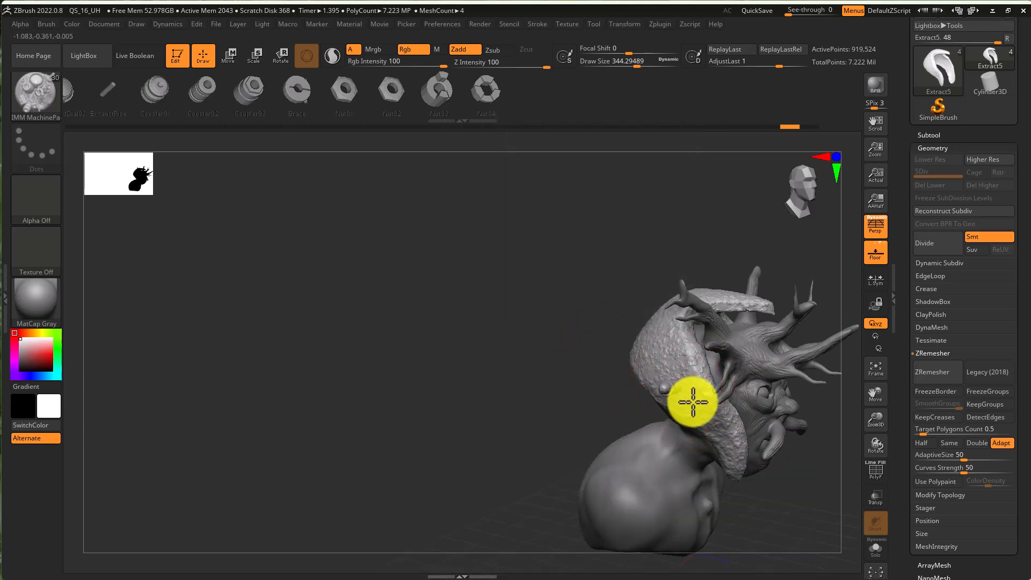
{"action": "left_click_drag", "start_coordinate": [706, 417], "coordinate": [711, 421]}
{"action": "mouse_move", "coordinate": [774, 472]}
{"action": "left_mouse_down"}
{"action": "mouse_move", "coordinate": [693, 473]}
{"action": "mouse_move", "coordinate": [685, 469]}
{"action": "mouse_move", "coordinate": [702, 470]}
{"action": "mouse_move", "coordinate": [690, 444]}
{"action": "mouse_move", "coordinate": [605, 404]}
{"action": "mouse_move", "coordinate": [628, 400]}
{"action": "left_mouse_up"}
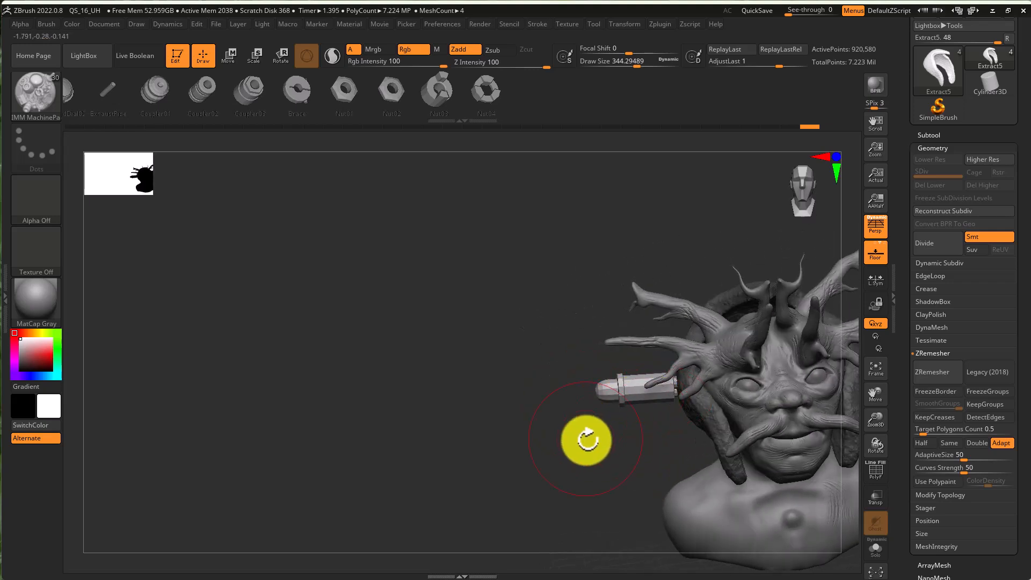
{"action": "left_click_drag", "start_coordinate": [589, 435], "coordinate": [698, 425]}
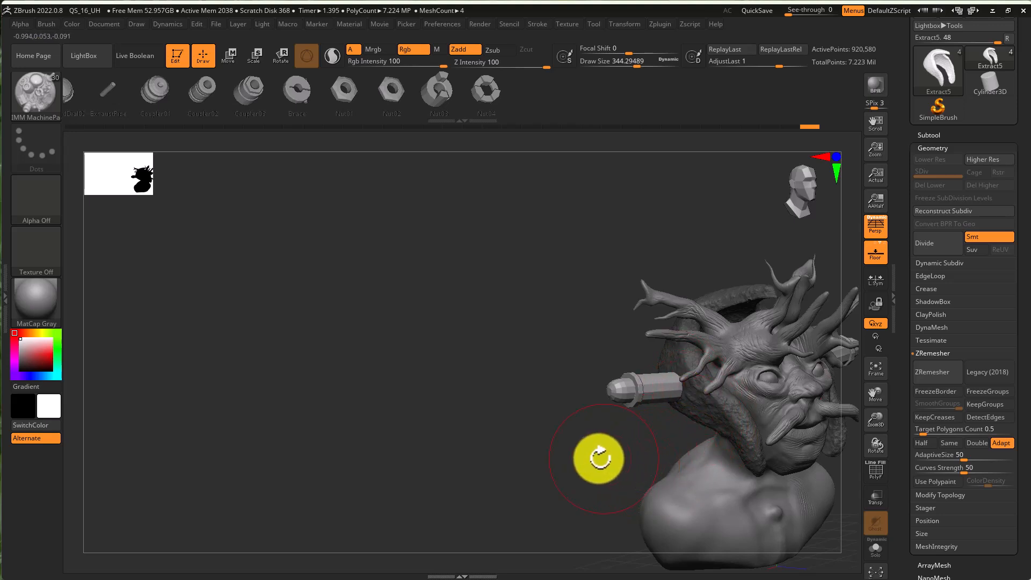
- Subdivide the helmet subtool with its inserted part to three levels
{"action": "left_click", "coordinate": [944, 135]}
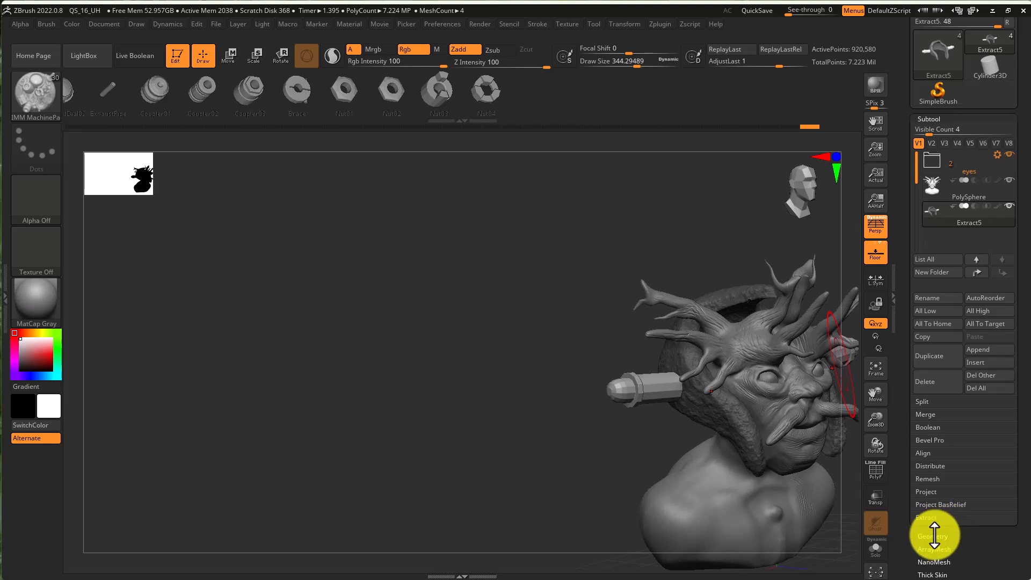
{"action": "left_click", "coordinate": [934, 535]}
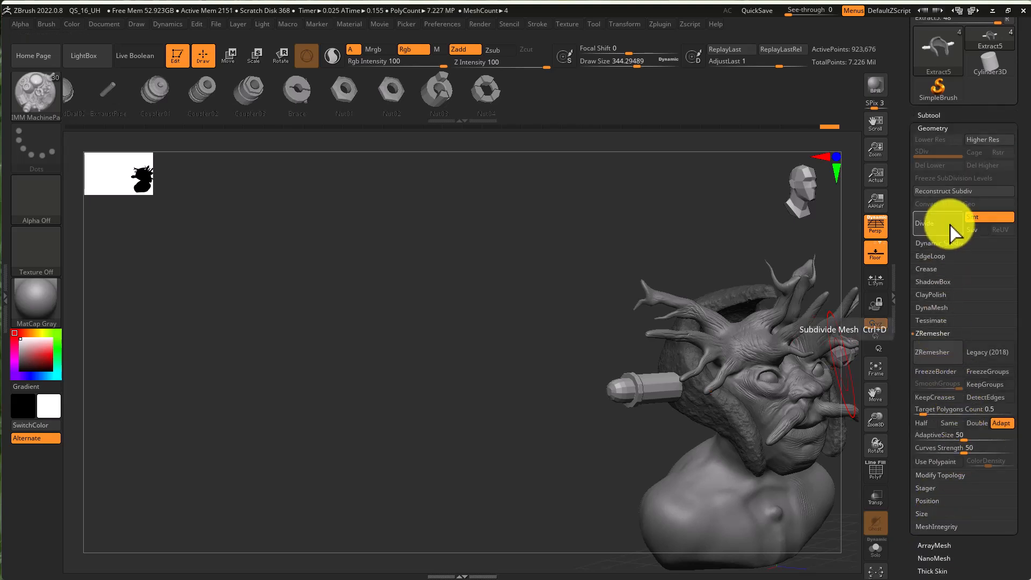
{"action": "left_click_drag", "start_coordinate": [488, 460], "coordinate": [594, 373]}
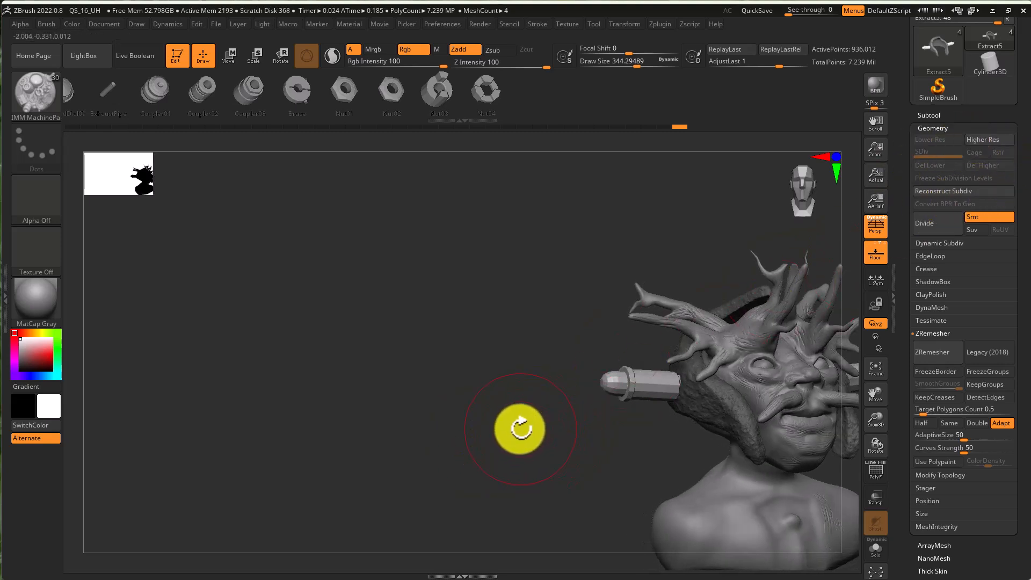
{"action": "left_click", "coordinate": [948, 230]}
{"action": "mouse_move", "coordinate": [569, 467]}
{"action": "left_mouse_down"}
{"action": "mouse_move", "coordinate": [578, 454]}
{"action": "mouse_move", "coordinate": [566, 430]}
{"action": "mouse_move", "coordinate": [603, 454]}
{"action": "mouse_move", "coordinate": [609, 477]}
{"action": "mouse_move", "coordinate": [640, 481]}
{"action": "mouse_move", "coordinate": [626, 449]}
{"action": "left_mouse_up"}
{"action": "key", "text": "super"}
{"action": "key", "text": "super"}
{"action": "mouse_move", "coordinate": [778, 488]}
{"action": "left_mouse_down"}
{"action": "mouse_move", "coordinate": [767, 369]}
{"action": "mouse_move", "coordinate": [720, 405]}
{"action": "mouse_move", "coordinate": [766, 385]}
{"action": "left_mouse_up"}
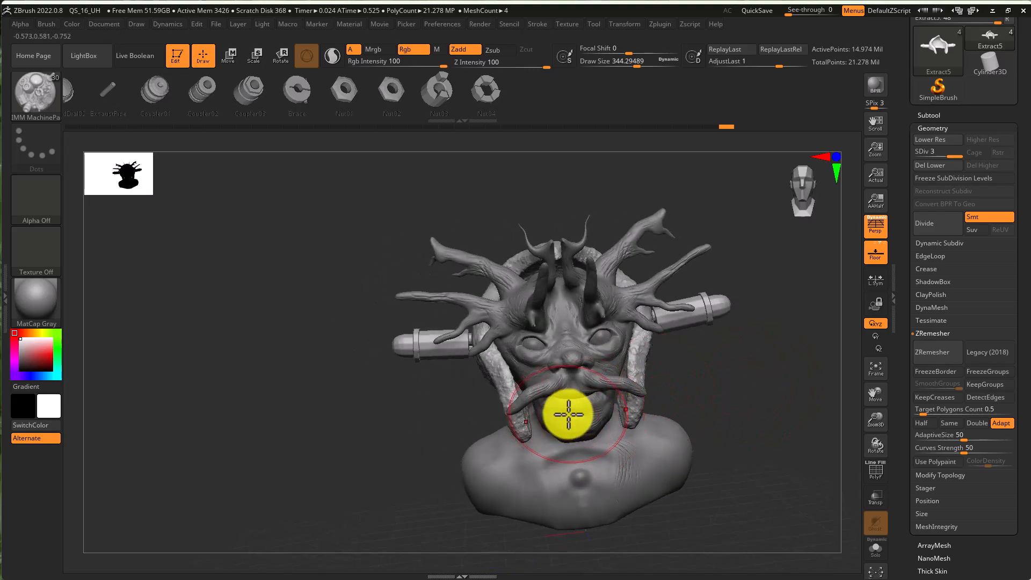
{"action": "key", "text": "super"}
{"action": "key", "text": "super"}
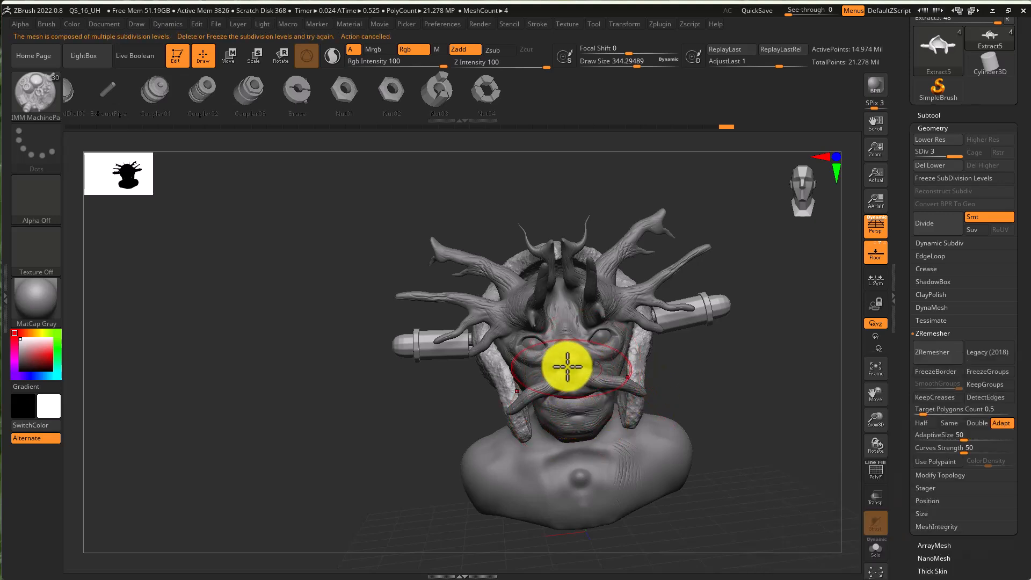
{"action": "key", "text": "ctrl"}
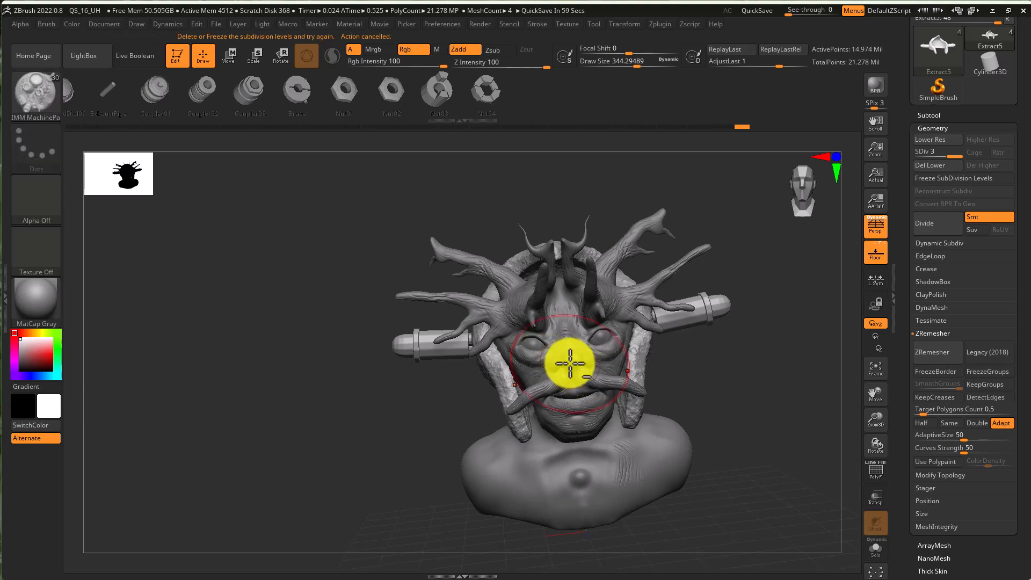
{"action": "key", "text": "super"}
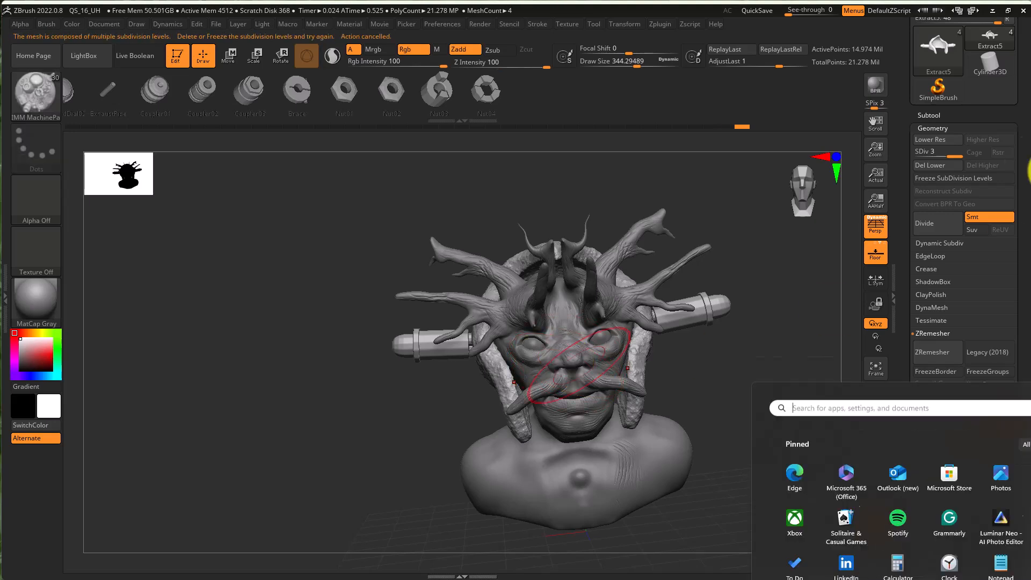
- Select the head subtool and switch to the Paint brush from the brush library
{"action": "left_click", "coordinate": [966, 115]}
{"action": "left_click", "coordinate": [926, 195]}
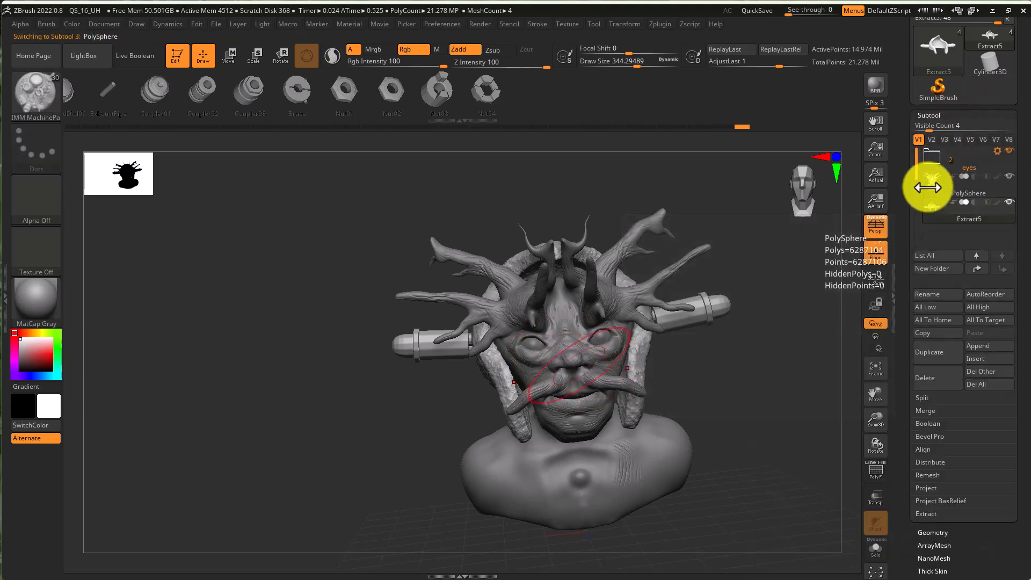
{"action": "mouse_move", "coordinate": [783, 388]}
{"action": "left_mouse_down"}
{"action": "mouse_move", "coordinate": [747, 375]}
{"action": "mouse_move", "coordinate": [787, 387]}
{"action": "mouse_move", "coordinate": [759, 377]}
{"action": "left_mouse_up"}
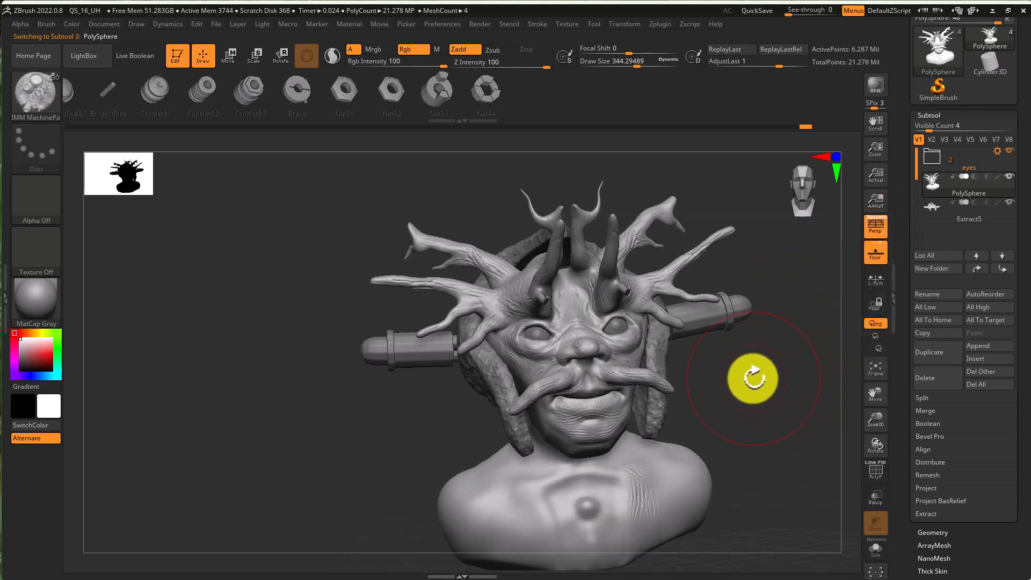
{"action": "key", "text": "b"}
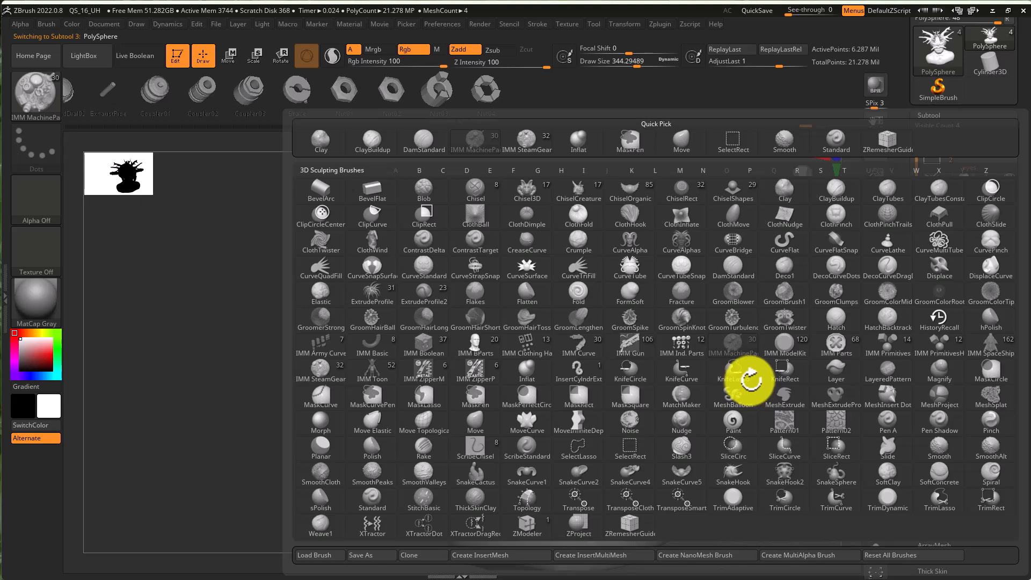
{"action": "key", "text": "p"}
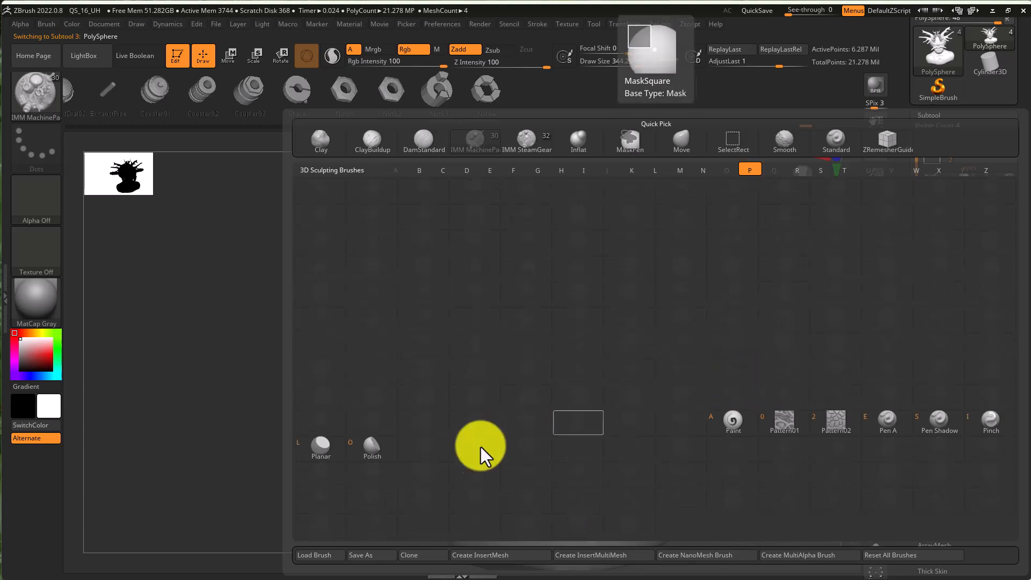
{"action": "left_click", "coordinate": [726, 424]}
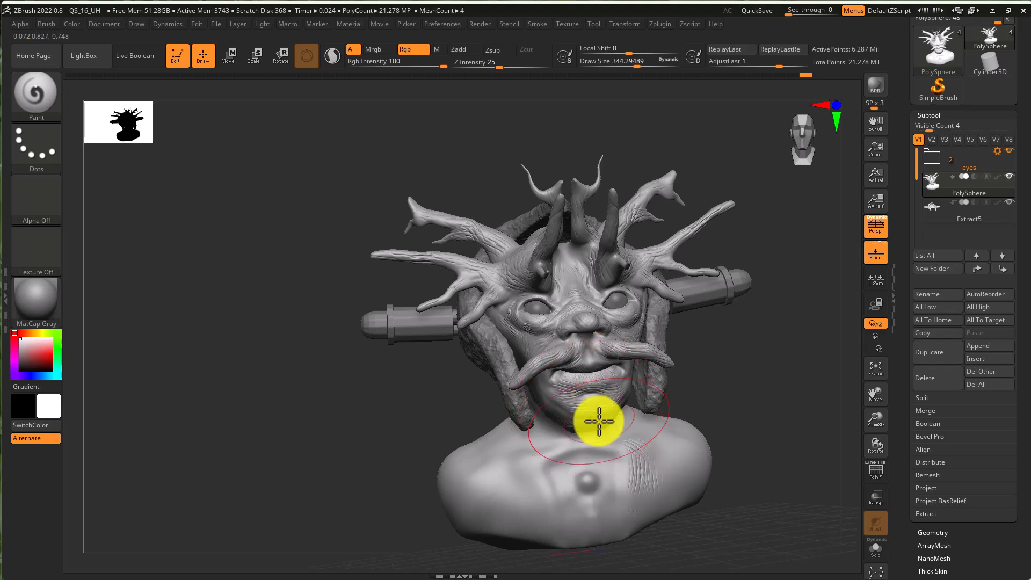
- Lower the head subtool to subdivision level 1
{"action": "mouse_move", "coordinate": [615, 455]}
{"action": "right_mouse_down"}
{"action": "mouse_move", "coordinate": [587, 448]}
{"action": "mouse_move", "coordinate": [671, 453]}
{"action": "mouse_move", "coordinate": [698, 440]}
{"action": "right_mouse_up"}
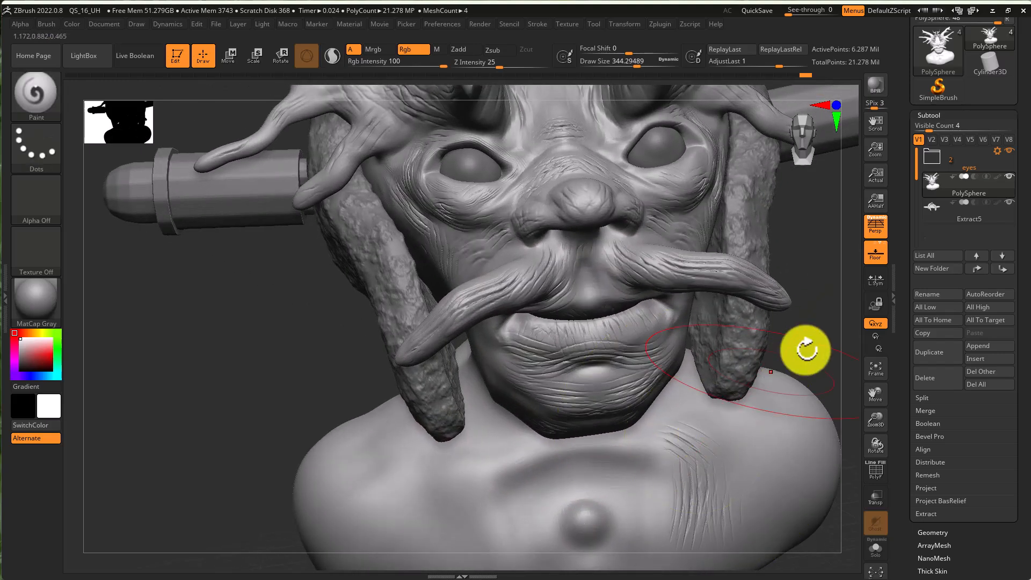
{"action": "left_click", "coordinate": [965, 531]}
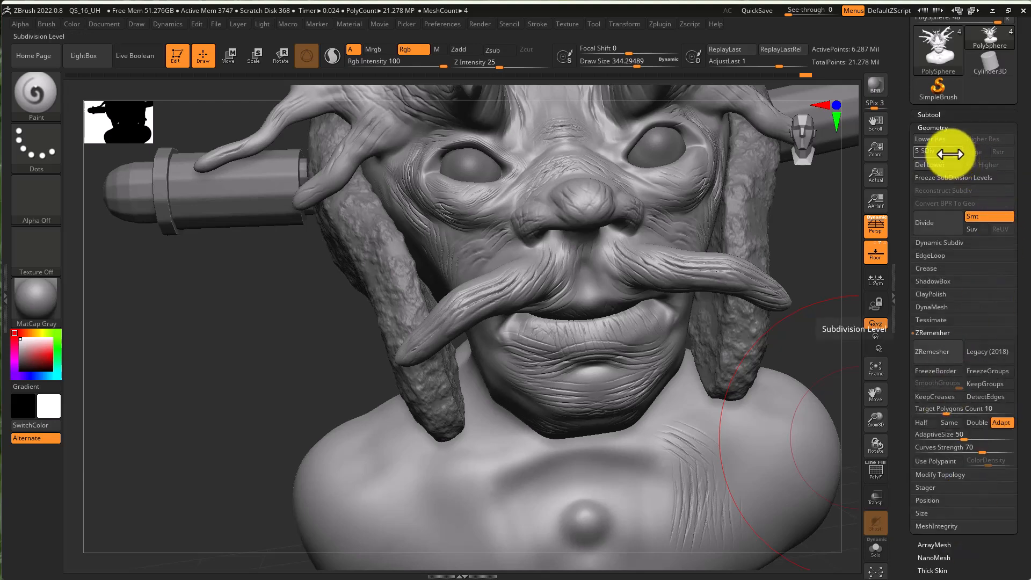
{"action": "left_click_drag", "start_coordinate": [912, 157], "coordinate": [912, 157]}
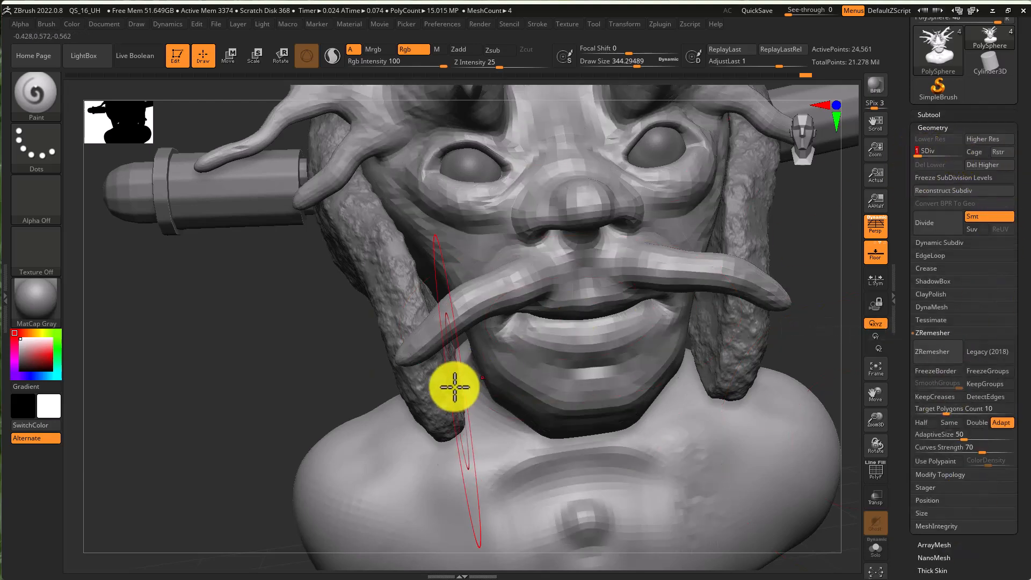
- Pick a reddish-brown color and polypaint the whole head with it
{"action": "right_click_drag", "start_coordinate": [456, 389], "coordinate": [469, 354]}
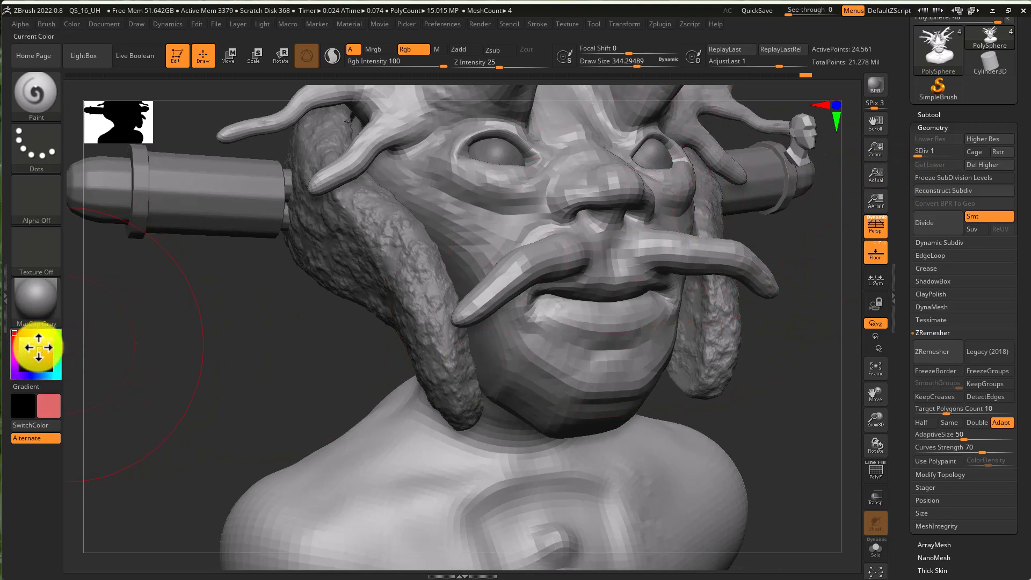
{"action": "mouse_move", "coordinate": [38, 348]}
{"action": "left_mouse_down"}
{"action": "mouse_move", "coordinate": [31, 355]}
{"action": "mouse_move", "coordinate": [31, 333]}
{"action": "mouse_move", "coordinate": [34, 360]}
{"action": "left_mouse_up"}
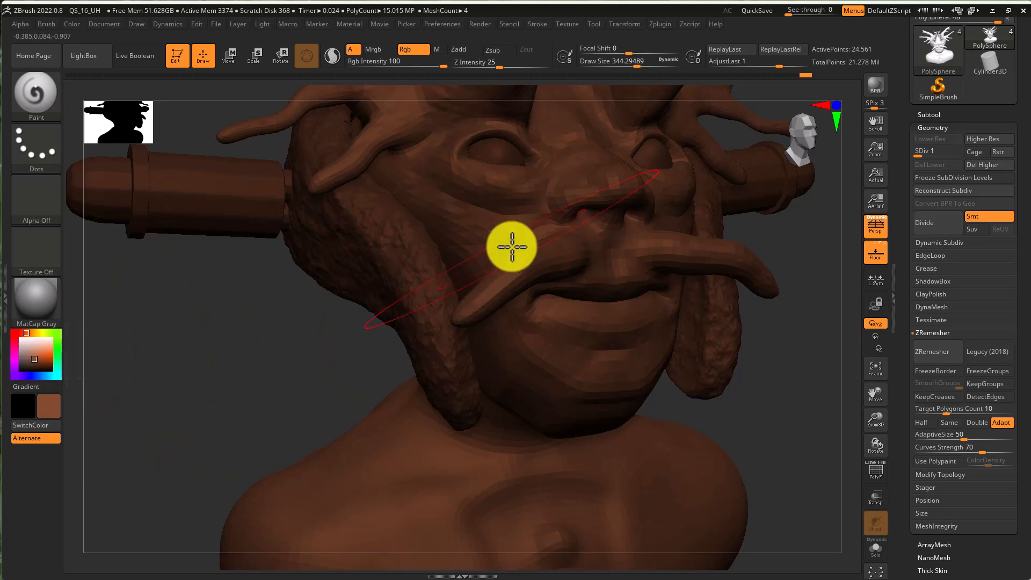
{"action": "mouse_move", "coordinate": [514, 250]}
{"action": "left_mouse_down"}
{"action": "mouse_move", "coordinate": [520, 311]}
{"action": "mouse_move", "coordinate": [541, 350]}
{"action": "mouse_move", "coordinate": [589, 316]}
{"action": "mouse_move", "coordinate": [552, 201]}
{"action": "mouse_move", "coordinate": [559, 253]}
{"action": "mouse_move", "coordinate": [543, 239]}
{"action": "mouse_move", "coordinate": [543, 379]}
{"action": "mouse_move", "coordinate": [474, 527]}
{"action": "mouse_move", "coordinate": [331, 419]}
{"action": "mouse_move", "coordinate": [460, 391]}
{"action": "mouse_move", "coordinate": [722, 501]}
{"action": "mouse_move", "coordinate": [648, 462]}
{"action": "mouse_move", "coordinate": [601, 316]}
{"action": "left_mouse_up"}
{"action": "mouse_move", "coordinate": [660, 341]}
{"action": "right_mouse_down"}
{"action": "mouse_move", "coordinate": [612, 327]}
{"action": "mouse_move", "coordinate": [524, 333]}
{"action": "mouse_move", "coordinate": [525, 361]}
{"action": "right_mouse_up"}
{"action": "mouse_move", "coordinate": [524, 362]}
{"action": "left_mouse_down"}
{"action": "mouse_move", "coordinate": [455, 453]}
{"action": "mouse_move", "coordinate": [509, 477]}
{"action": "mouse_move", "coordinate": [329, 453]}
{"action": "mouse_move", "coordinate": [440, 340]}
{"action": "mouse_move", "coordinate": [387, 297]}
{"action": "mouse_move", "coordinate": [531, 338]}
{"action": "left_mouse_up"}
{"action": "right_click_drag", "start_coordinate": [474, 393], "coordinate": [510, 375]}
{"action": "mouse_move", "coordinate": [344, 455]}
{"action": "left_mouse_down"}
{"action": "mouse_move", "coordinate": [285, 498]}
{"action": "mouse_move", "coordinate": [368, 529]}
{"action": "mouse_move", "coordinate": [357, 559]}
{"action": "left_mouse_up"}
{"action": "left_click_drag", "start_coordinate": [506, 352], "coordinate": [564, 379]}
{"action": "mouse_move", "coordinate": [286, 413]}
{"action": "right_mouse_down"}
{"action": "mouse_move", "coordinate": [219, 414]}
{"action": "mouse_move", "coordinate": [221, 398]}
{"action": "mouse_move", "coordinate": [166, 386]}
{"action": "mouse_move", "coordinate": [240, 429]}
{"action": "right_mouse_up"}
{"action": "left_click_drag", "start_coordinate": [239, 429], "coordinate": [243, 417]}
{"action": "right_click_drag", "start_coordinate": [411, 302], "coordinate": [421, 322]}
{"action": "key", "text": "super"}
{"action": "key", "text": "super"}
{"action": "right_click_drag", "start_coordinate": [513, 353], "coordinate": [683, 343]}
{"action": "mouse_move", "coordinate": [268, 327]}
{"action": "left_mouse_down"}
{"action": "mouse_move", "coordinate": [311, 260]}
{"action": "mouse_move", "coordinate": [357, 330]}
{"action": "mouse_move", "coordinate": [292, 138]}
{"action": "mouse_move", "coordinate": [456, 241]}
{"action": "left_mouse_up"}
{"action": "right_click_drag", "start_coordinate": [457, 241], "coordinate": [486, 295]}
{"action": "mouse_move", "coordinate": [411, 403]}
{"action": "left_mouse_down"}
{"action": "mouse_move", "coordinate": [456, 410]}
{"action": "mouse_move", "coordinate": [344, 405]}
{"action": "mouse_move", "coordinate": [525, 403]}
{"action": "mouse_move", "coordinate": [437, 396]}
{"action": "mouse_move", "coordinate": [458, 142]}
{"action": "mouse_move", "coordinate": [320, 238]}
{"action": "mouse_move", "coordinate": [531, 115]}
{"action": "mouse_move", "coordinate": [306, 189]}
{"action": "mouse_move", "coordinate": [348, 150]}
{"action": "mouse_move", "coordinate": [446, 254]}
{"action": "left_mouse_up"}
{"action": "mouse_move", "coordinate": [446, 254]}
{"action": "right_mouse_down"}
{"action": "mouse_move", "coordinate": [525, 260]}
{"action": "mouse_move", "coordinate": [478, 301]}
{"action": "mouse_move", "coordinate": [310, 207]}
{"action": "right_mouse_up"}
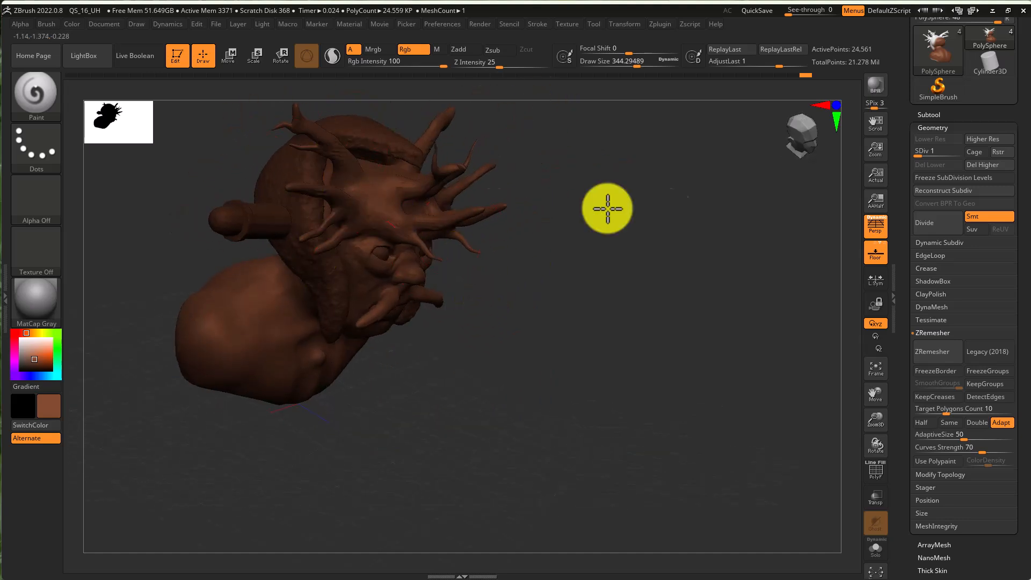
- Hide the helmet subtool so only the head is shown
{"action": "right_click_drag", "start_coordinate": [602, 262], "coordinate": [569, 246]}
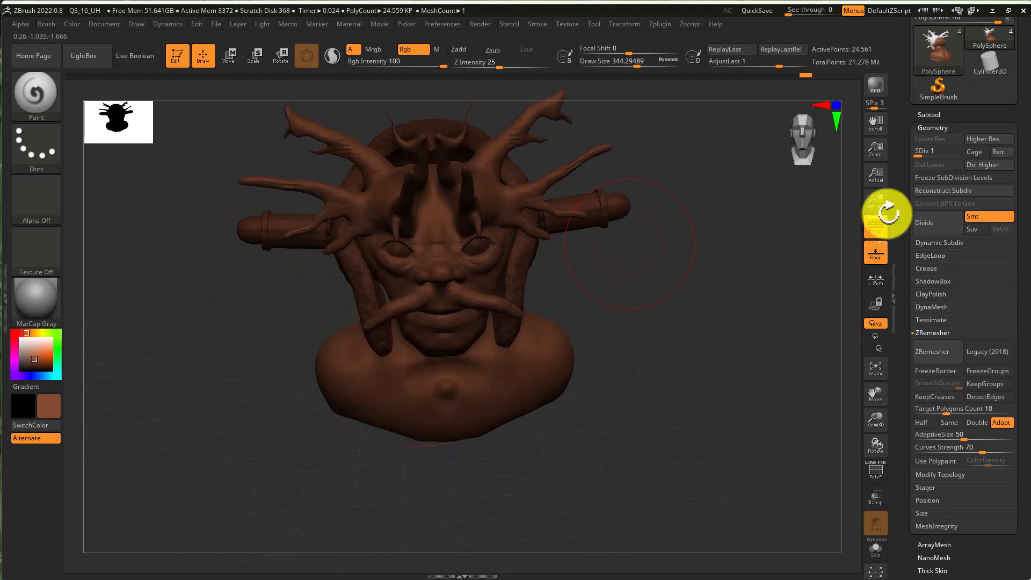
{"action": "left_click", "coordinate": [978, 114]}
{"action": "mouse_move", "coordinate": [1007, 209]}
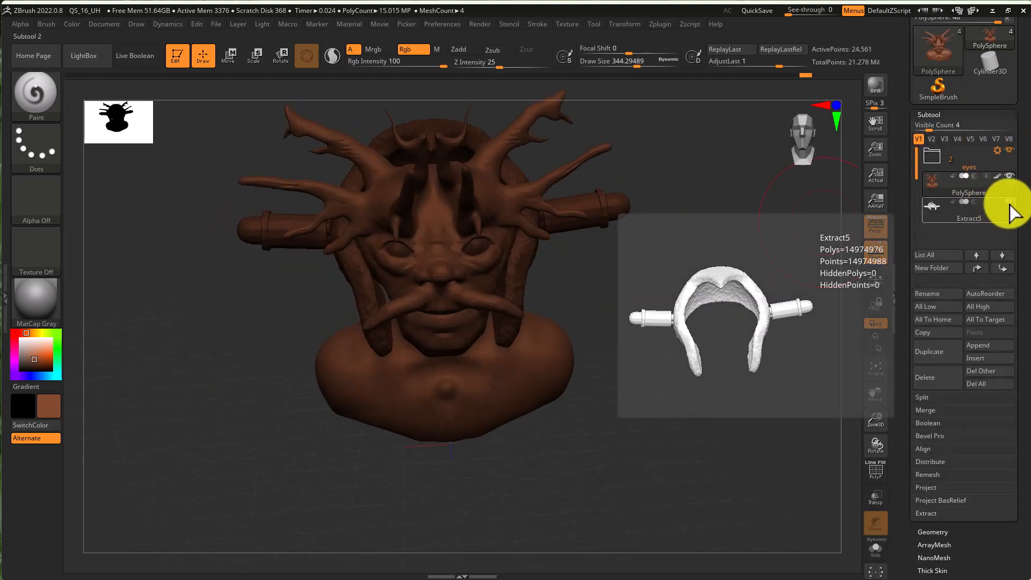
{"action": "mouse_move", "coordinate": [467, 232]}
{"action": "right_mouse_down"}
{"action": "mouse_move", "coordinate": [490, 249]}
{"action": "mouse_move", "coordinate": [322, 218]}
{"action": "mouse_move", "coordinate": [437, 211]}
{"action": "mouse_move", "coordinate": [417, 209]}
{"action": "right_mouse_up"}
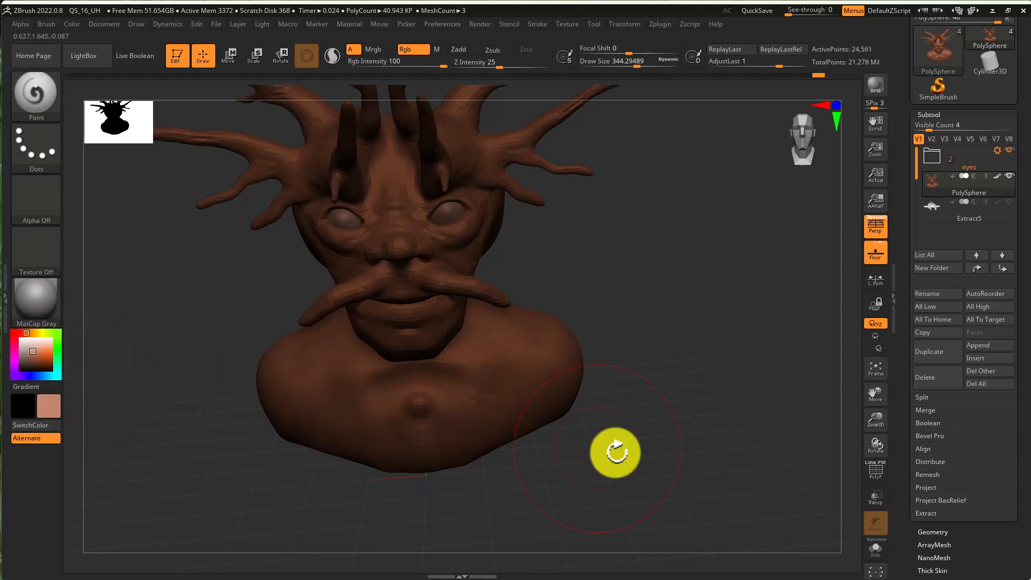
- Polypaint the neck and chest with a lighter skin tone, smoothing the transition to the face
{"action": "scroll", "coordinate": [1002, 526], "scroll_direction": "down", "scroll_amount": 1}
{"action": "scroll", "coordinate": [1001, 526], "scroll_direction": "down", "scroll_amount": 3}
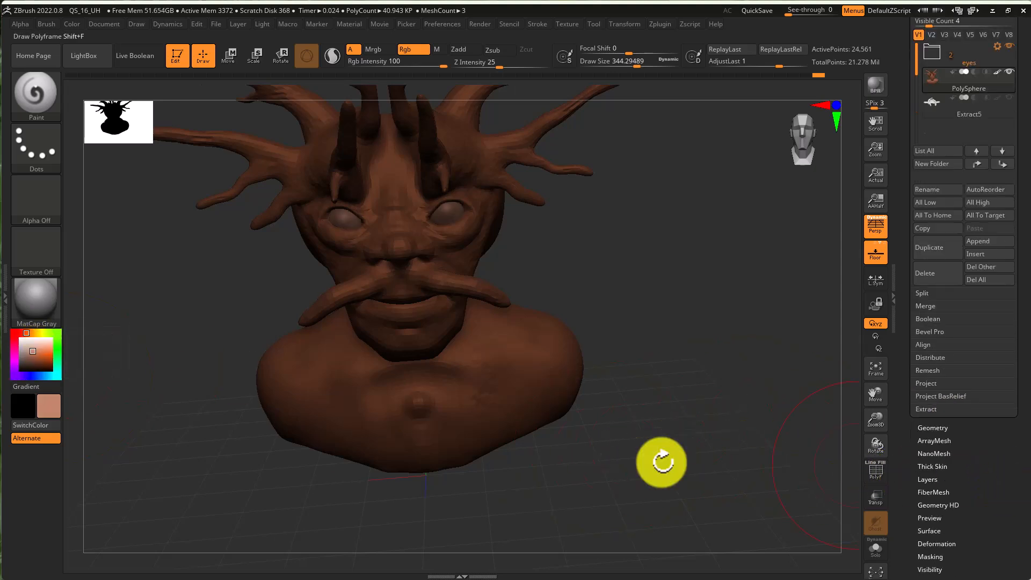
{"action": "right_click_drag", "start_coordinate": [414, 428], "coordinate": [447, 368]}
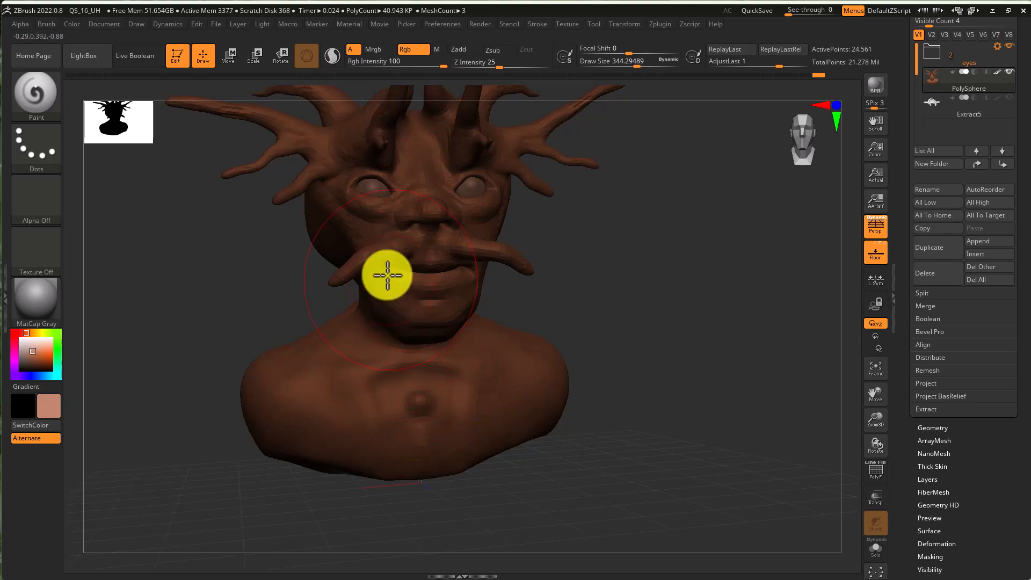
{"action": "mouse_move", "coordinate": [347, 375]}
{"action": "left_mouse_down"}
{"action": "mouse_move", "coordinate": [346, 447]}
{"action": "mouse_move", "coordinate": [492, 454]}
{"action": "mouse_move", "coordinate": [540, 383]}
{"action": "left_mouse_up"}
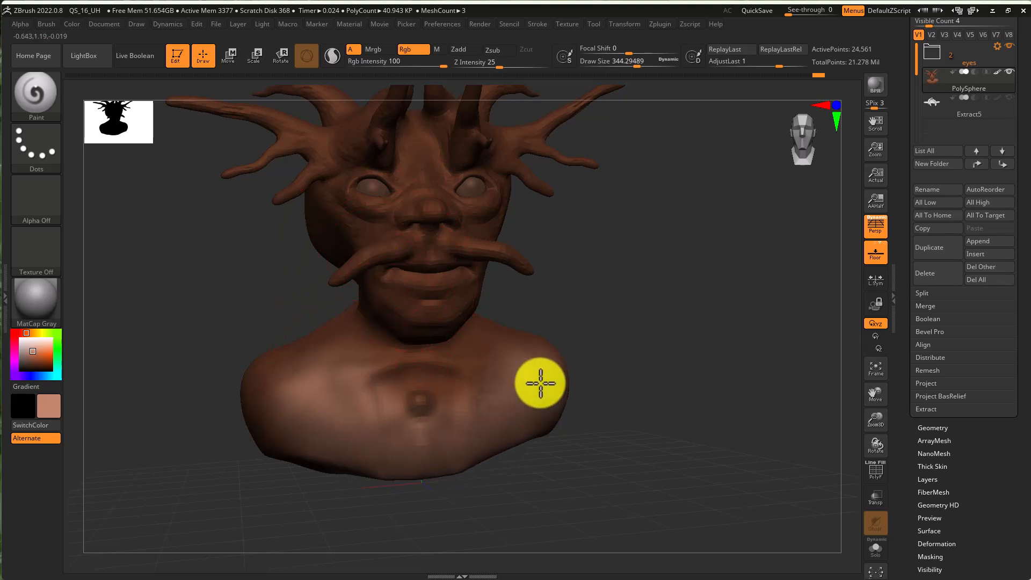
{"action": "right_click_drag", "start_coordinate": [536, 392], "coordinate": [481, 422]}
{"action": "mouse_move", "coordinate": [592, 354]}
{"action": "left_mouse_down"}
{"action": "mouse_move", "coordinate": [582, 392]}
{"action": "mouse_move", "coordinate": [599, 335]}
{"action": "left_mouse_up"}
{"action": "mouse_move", "coordinate": [598, 334]}
{"action": "right_mouse_down"}
{"action": "mouse_move", "coordinate": [573, 355]}
{"action": "mouse_move", "coordinate": [387, 301]}
{"action": "right_mouse_up"}
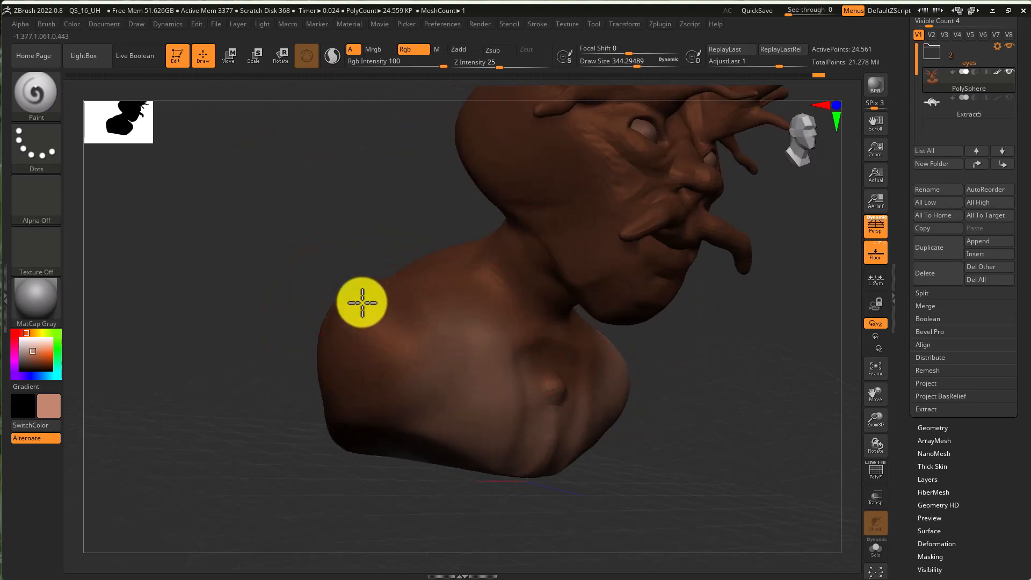
{"action": "left_click_drag", "start_coordinate": [373, 305], "coordinate": [379, 299]}
{"action": "mouse_move", "coordinate": [379, 299]}
{"action": "right_mouse_down"}
{"action": "mouse_move", "coordinate": [478, 357]}
{"action": "mouse_move", "coordinate": [637, 331]}
{"action": "mouse_move", "coordinate": [576, 336]}
{"action": "mouse_move", "coordinate": [639, 344]}
{"action": "mouse_move", "coordinate": [589, 331]}
{"action": "mouse_move", "coordinate": [695, 313]}
{"action": "right_mouse_up"}
{"action": "mouse_move", "coordinate": [694, 313]}
{"action": "left_mouse_down"}
{"action": "mouse_move", "coordinate": [685, 368]}
{"action": "mouse_move", "coordinate": [768, 343]}
{"action": "left_mouse_up"}
{"action": "mouse_move", "coordinate": [768, 343]}
{"action": "right_mouse_down"}
{"action": "mouse_move", "coordinate": [794, 324]}
{"action": "mouse_move", "coordinate": [686, 310]}
{"action": "right_mouse_up"}
{"action": "mouse_move", "coordinate": [685, 310]}
{"action": "left_mouse_down", "text": "shift"}
{"action": "mouse_move", "coordinate": [732, 333]}
{"action": "mouse_move", "coordinate": [696, 281]}
{"action": "left_mouse_up", "text": "shift"}
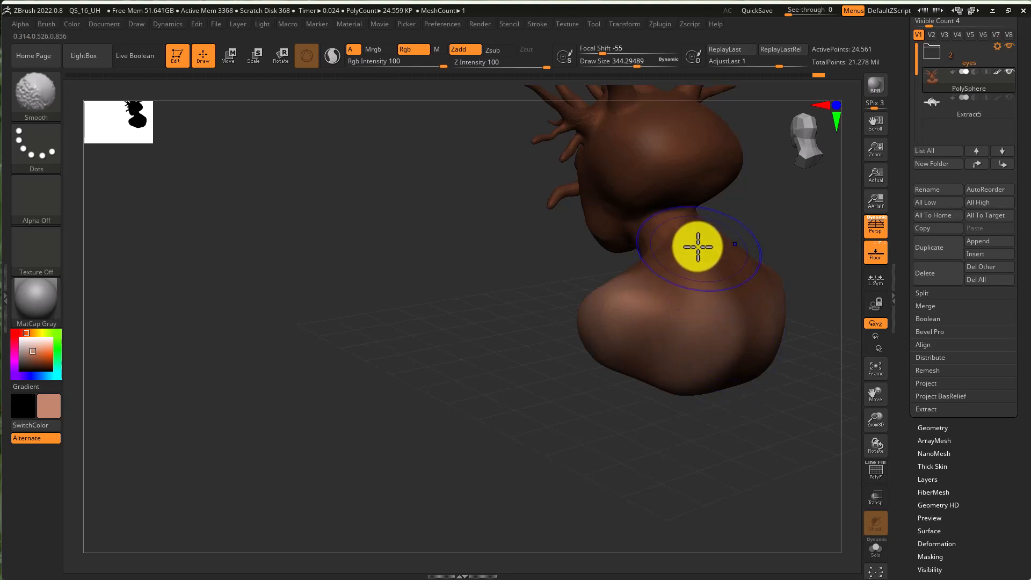
{"action": "mouse_move", "coordinate": [686, 241]}
{"action": "left_mouse_down"}
{"action": "mouse_move", "coordinate": [707, 260]}
{"action": "mouse_move", "coordinate": [676, 257]}
{"action": "mouse_move", "coordinate": [664, 304]}
{"action": "left_mouse_up"}
{"action": "right_click_drag", "start_coordinate": [642, 293], "coordinate": [676, 285]}
{"action": "mouse_move", "coordinate": [531, 299]}
{"action": "right_mouse_down"}
{"action": "mouse_move", "coordinate": [545, 297]}
{"action": "mouse_move", "coordinate": [540, 287]}
{"action": "right_mouse_up"}
{"action": "mouse_move", "coordinate": [553, 292]}
{"action": "left_mouse_down"}
{"action": "mouse_move", "coordinate": [527, 273]}
{"action": "mouse_move", "coordinate": [509, 308]}
{"action": "mouse_move", "coordinate": [512, 292]}
{"action": "left_mouse_up"}
{"action": "mouse_move", "coordinate": [530, 239]}
{"action": "right_mouse_down"}
{"action": "mouse_move", "coordinate": [512, 250]}
{"action": "mouse_move", "coordinate": [506, 198]}
{"action": "mouse_move", "coordinate": [531, 218]}
{"action": "mouse_move", "coordinate": [514, 193]}
{"action": "right_mouse_up"}
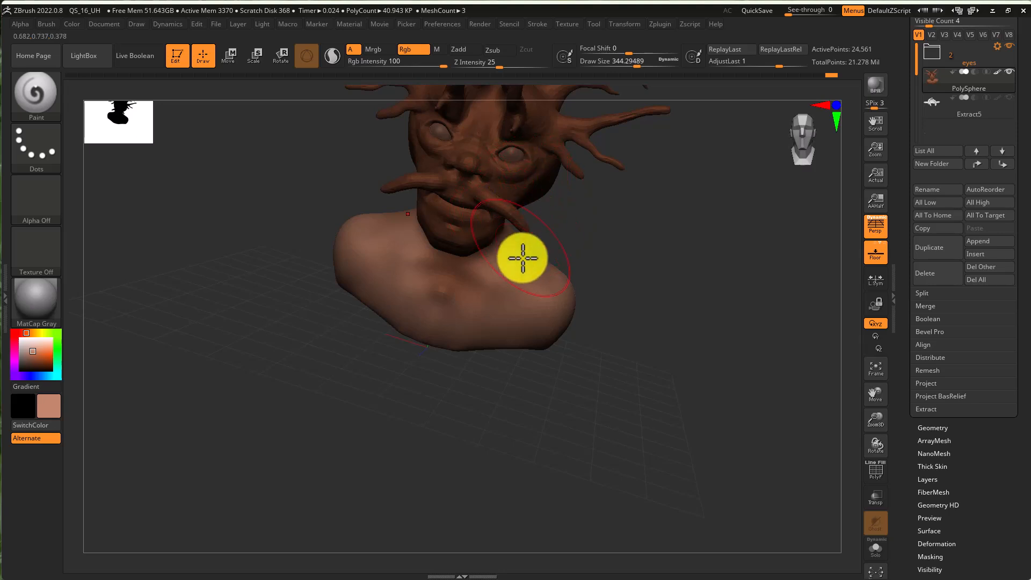
{"action": "mouse_move", "coordinate": [527, 240]}
{"action": "right_mouse_down"}
{"action": "mouse_move", "coordinate": [481, 237]}
{"action": "mouse_move", "coordinate": [594, 253]}
{"action": "mouse_move", "coordinate": [634, 282]}
{"action": "mouse_move", "coordinate": [640, 299]}
{"action": "mouse_move", "coordinate": [605, 384]}
{"action": "mouse_move", "coordinate": [566, 347]}
{"action": "mouse_move", "coordinate": [632, 351]}
{"action": "mouse_move", "coordinate": [656, 331]}
{"action": "mouse_move", "coordinate": [625, 334]}
{"action": "right_mouse_up"}
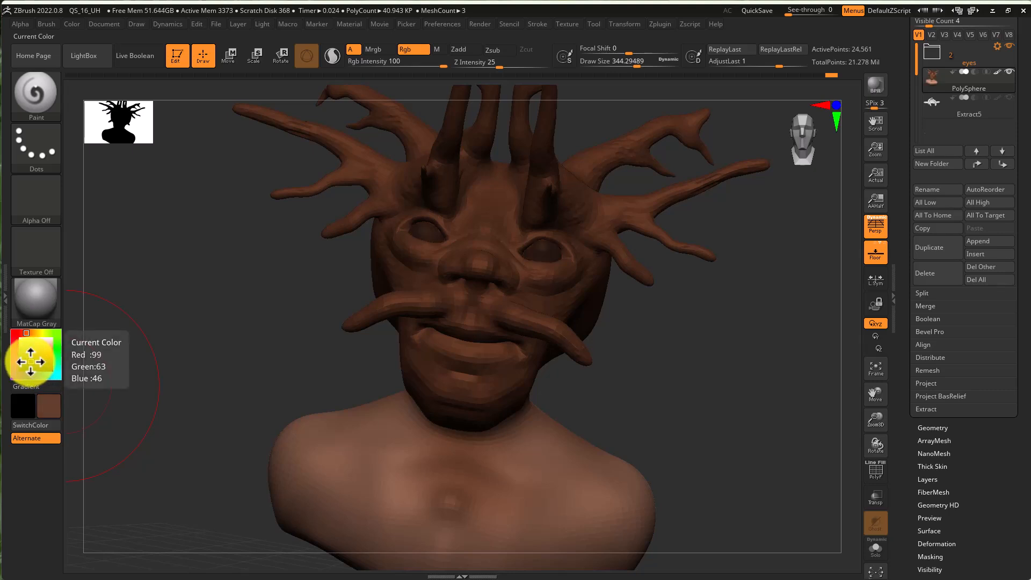
- Pick a darker brown, set the draw size to 112, and paint around the mouth
{"action": "left_click", "coordinate": [28, 366]}
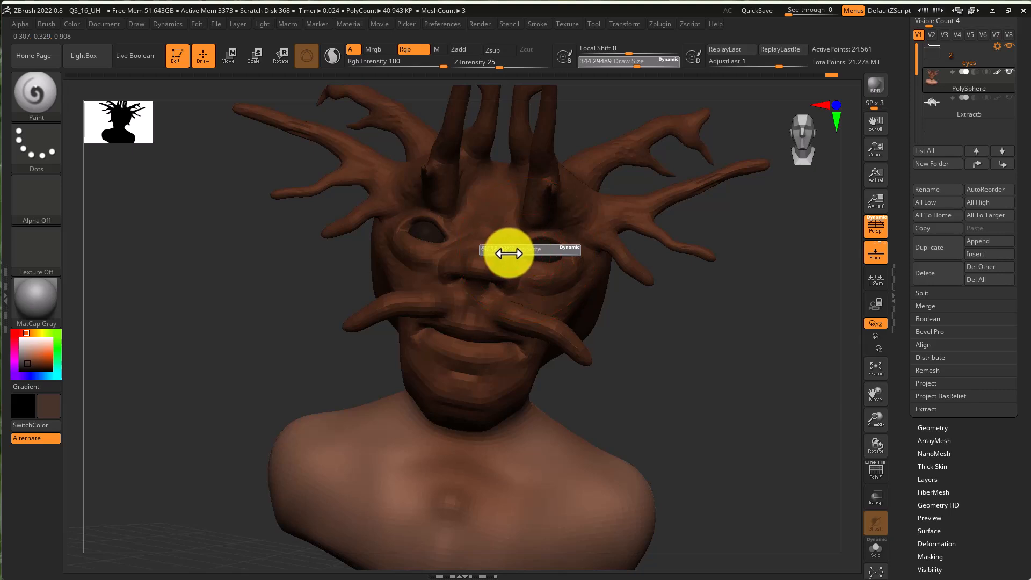
{"action": "left_click_drag", "start_coordinate": [507, 254], "coordinate": [514, 254]}
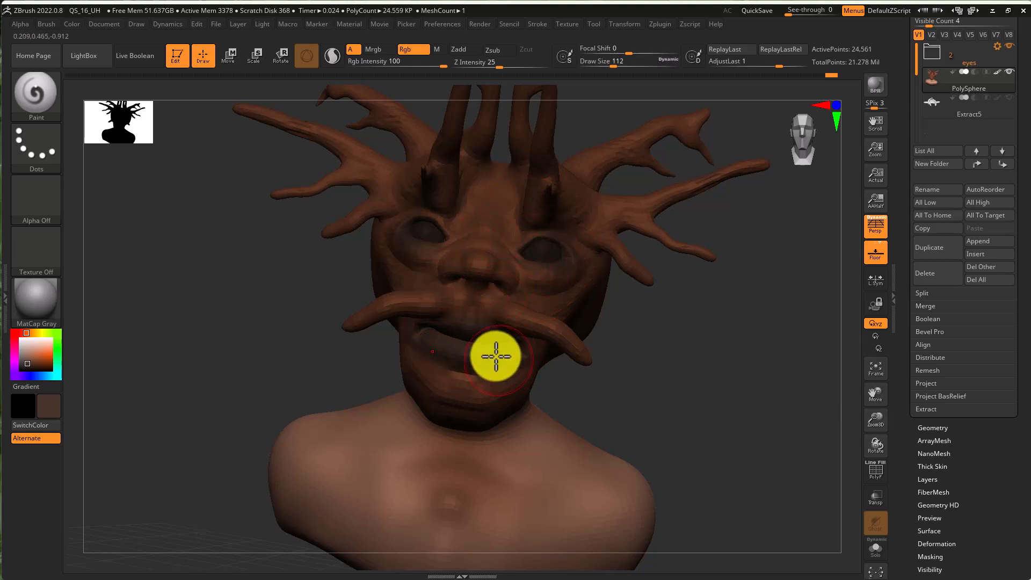
{"action": "left_click_drag", "start_coordinate": [499, 360], "coordinate": [430, 341], "text": "shift"}
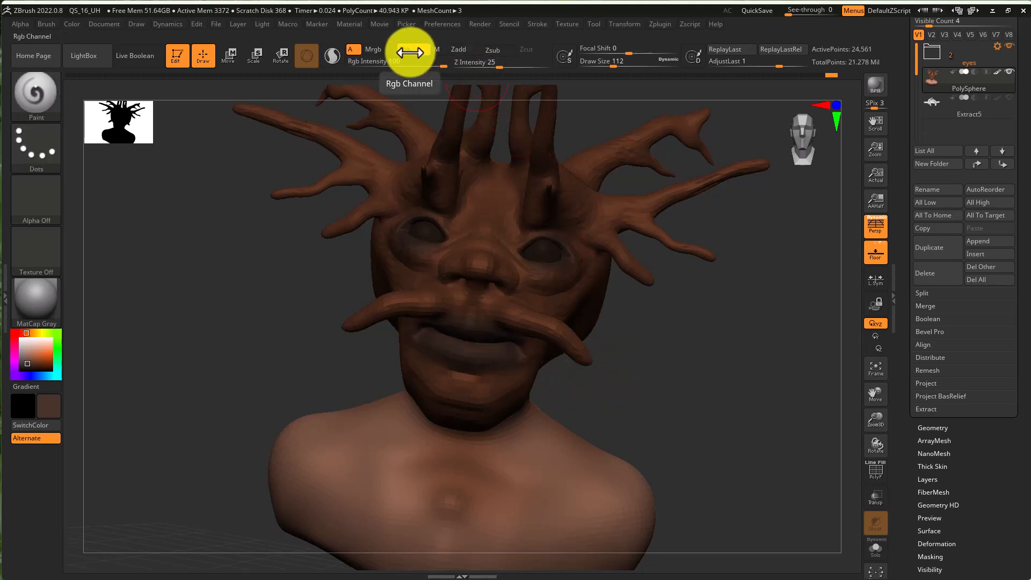
{"action": "key", "text": "shift"}
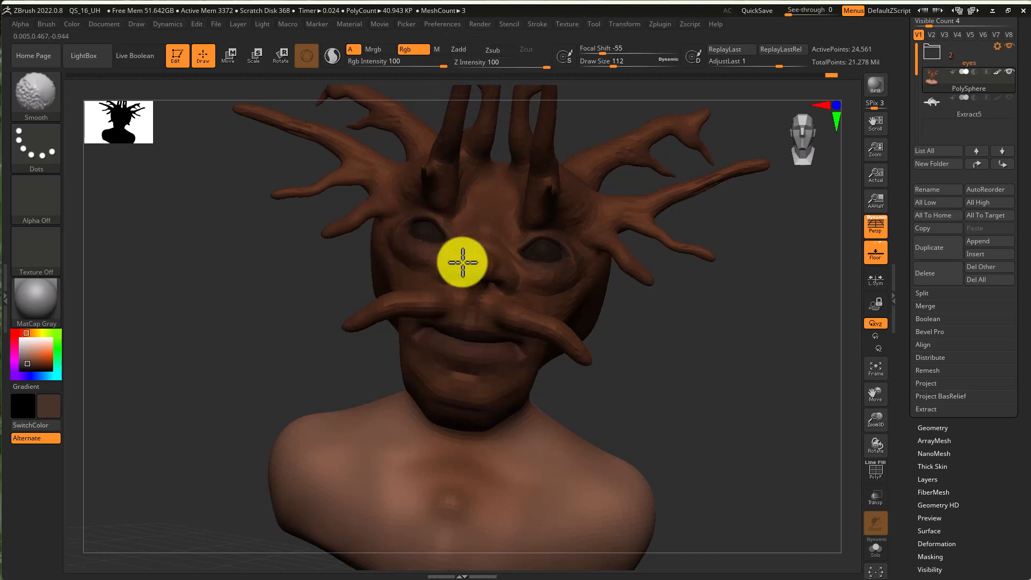
{"action": "mouse_move", "coordinate": [577, 391]}
{"action": "left_mouse_down"}
{"action": "mouse_move", "coordinate": [690, 414]}
{"action": "mouse_move", "coordinate": [662, 467]}
{"action": "mouse_move", "coordinate": [626, 427]}
{"action": "mouse_move", "coordinate": [649, 431]}
{"action": "left_mouse_up"}
{"action": "key", "text": "ctrl"}
{"action": "right_click_drag", "start_coordinate": [649, 431], "coordinate": [676, 434], "text": "ctrl"}
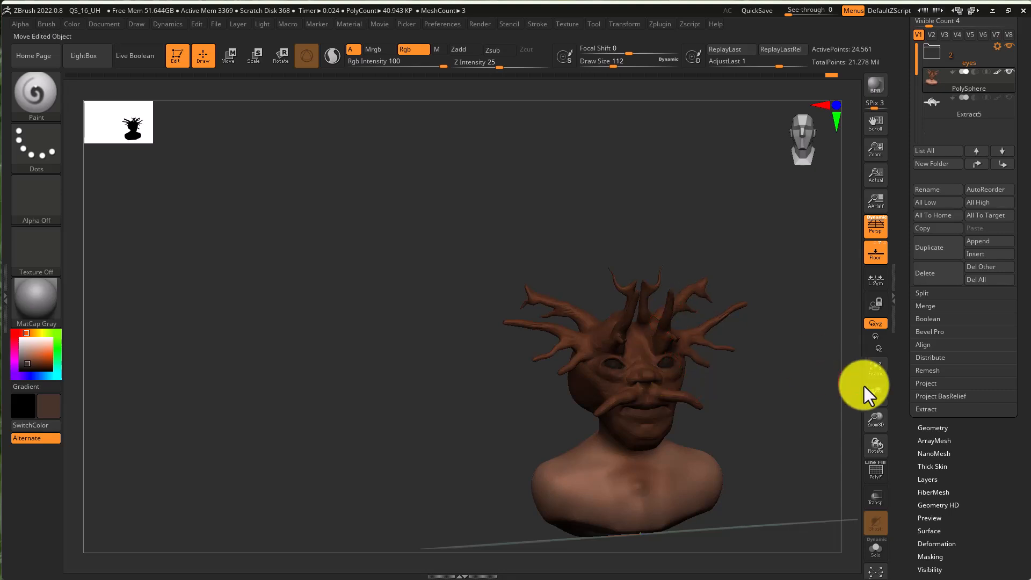
- Mask the head by cavity using the Masking options
{"action": "scroll", "coordinate": [976, 453], "scroll_direction": "down", "scroll_amount": 1}
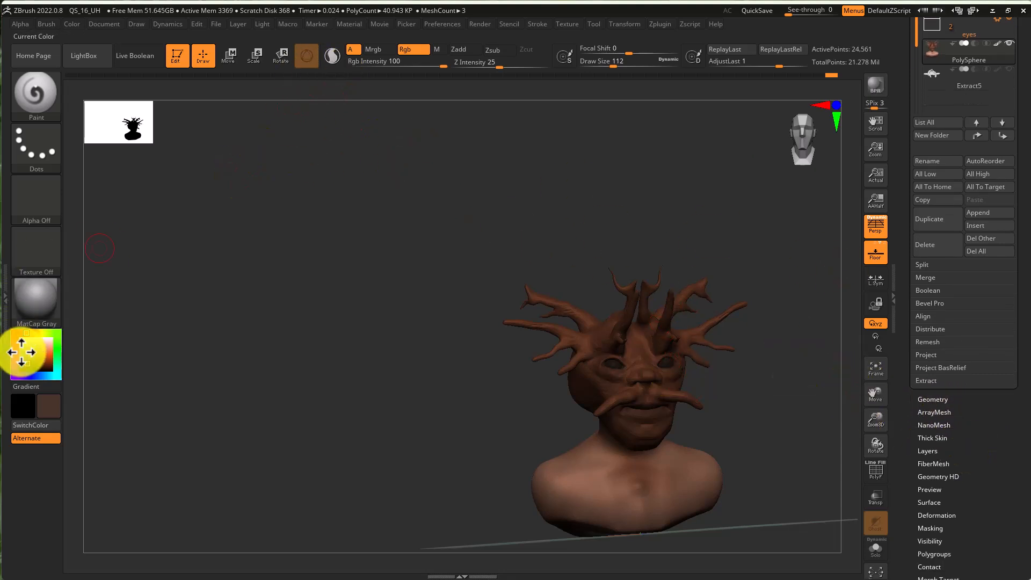
{"action": "scroll", "coordinate": [982, 446], "scroll_direction": "down", "scroll_amount": 6}
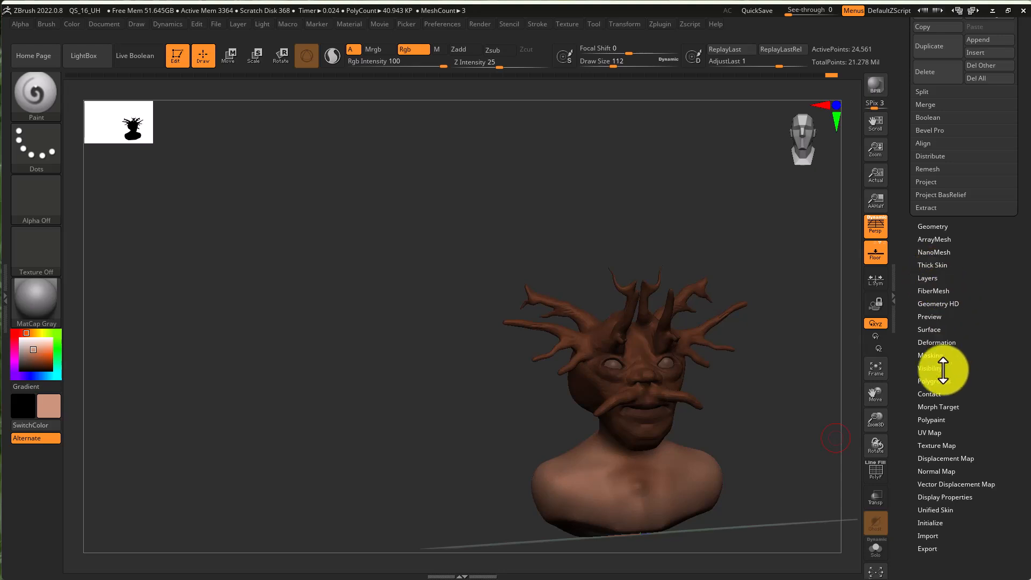
{"action": "left_click", "coordinate": [929, 356]}
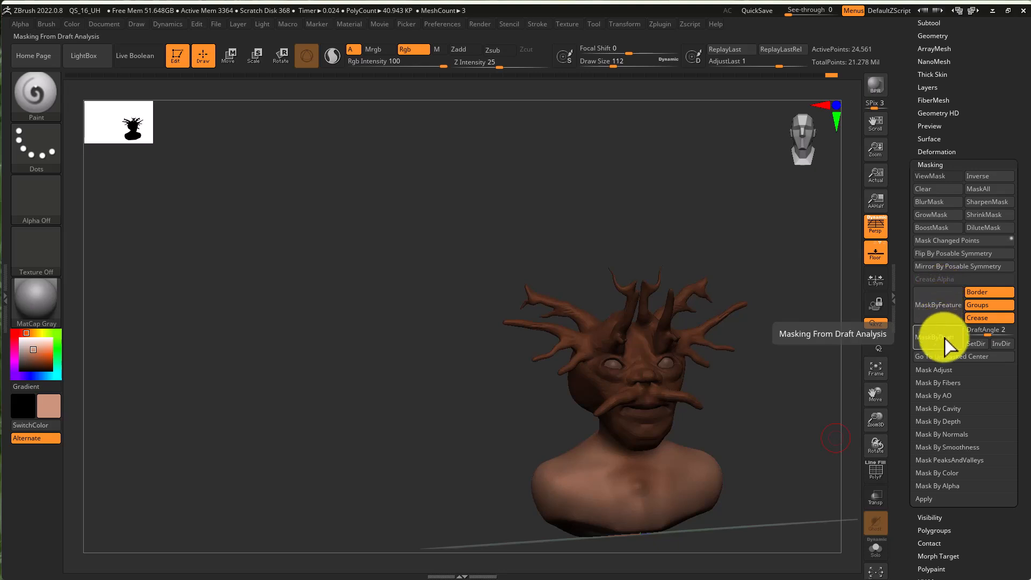
{"action": "left_click", "coordinate": [945, 408]}
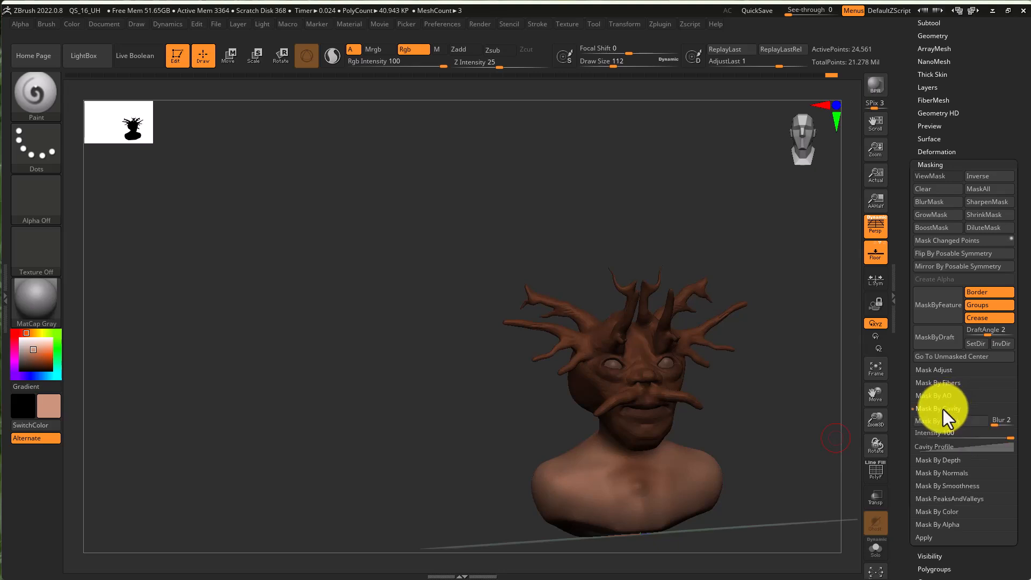
{"action": "left_click", "coordinate": [949, 421]}
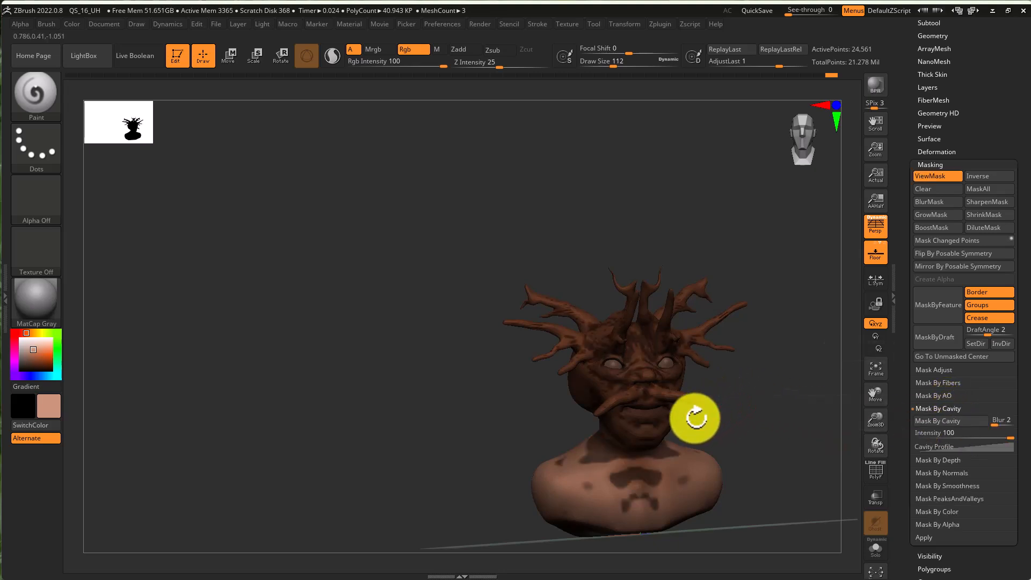
{"action": "right_click_drag", "start_coordinate": [723, 461], "coordinate": [719, 476]}
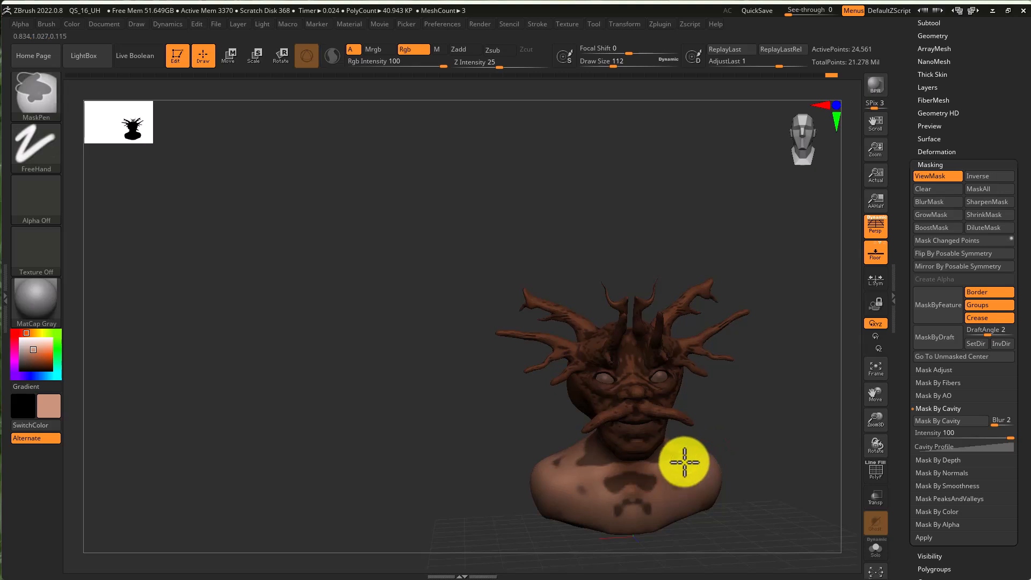
- Clear the mask from the head and subdivide the mesh to subdivision level 5
{"action": "left_click", "coordinate": [683, 465], "text": "ctrl"}
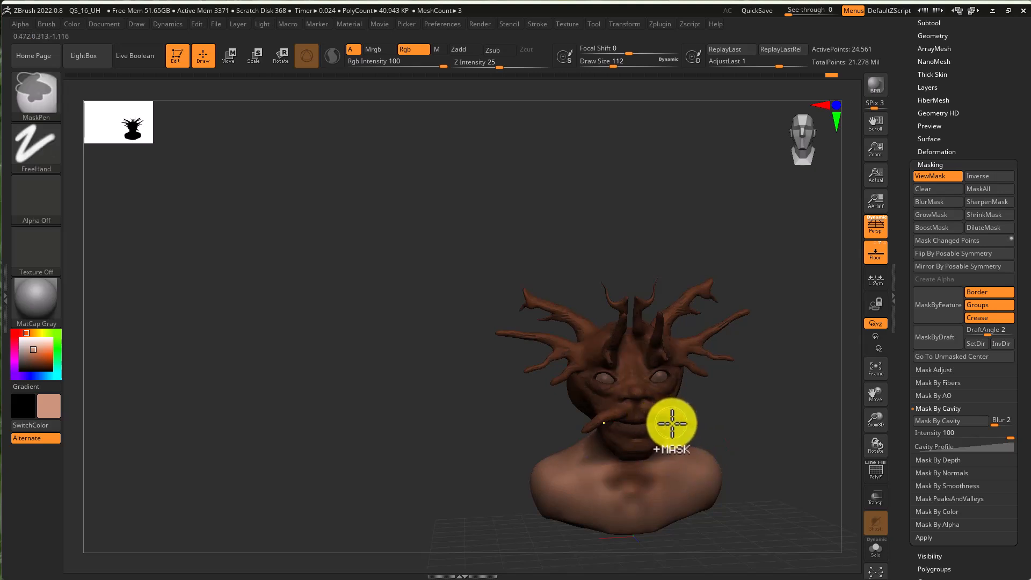
{"action": "scroll", "coordinate": [1006, 161], "scroll_direction": "up", "scroll_amount": 5}
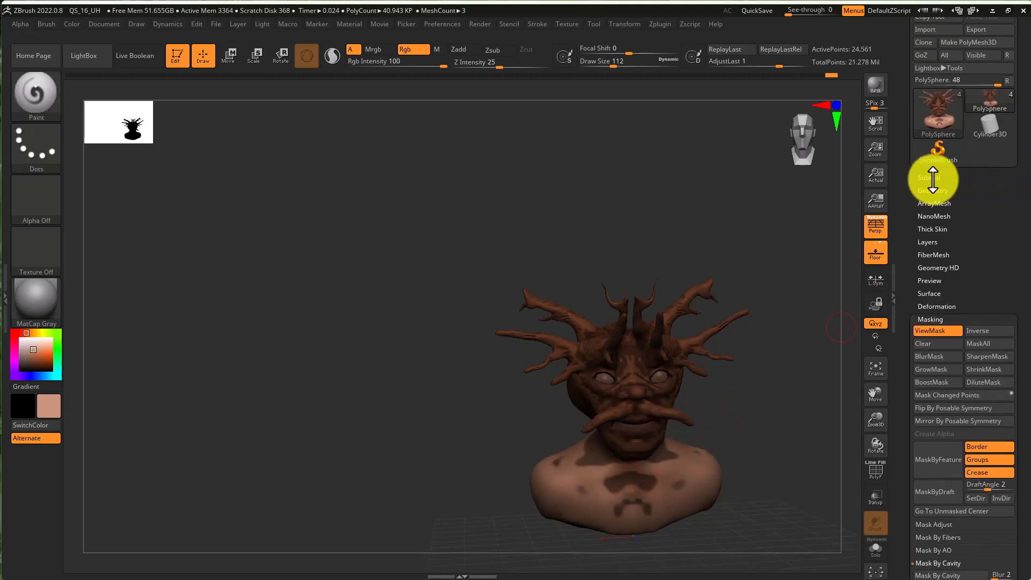
{"action": "left_click", "coordinate": [933, 189]}
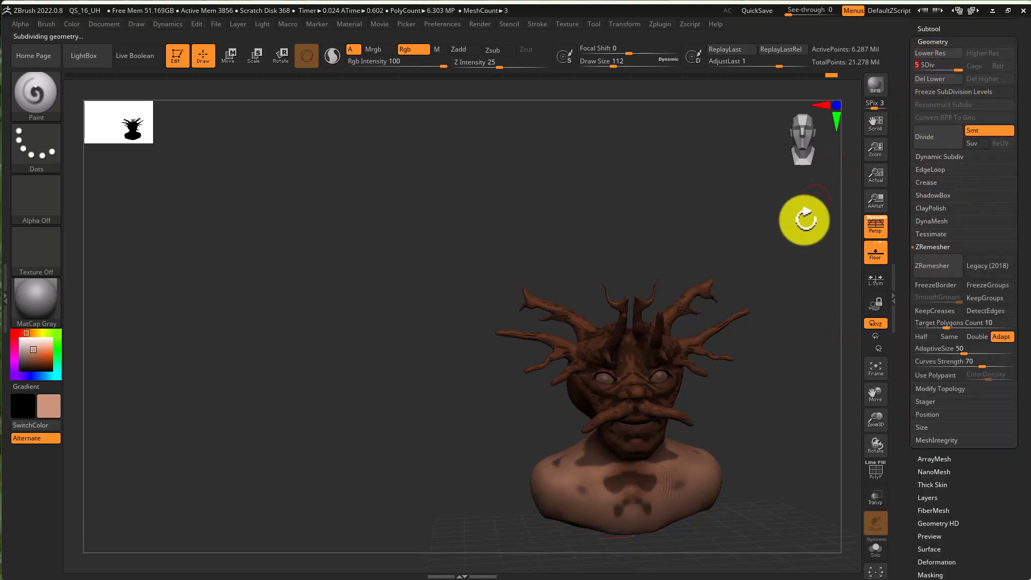
- Apply Mask By Cavity to the subdivided head
{"action": "left_click_drag", "start_coordinate": [1002, 519], "coordinate": [944, 274]}
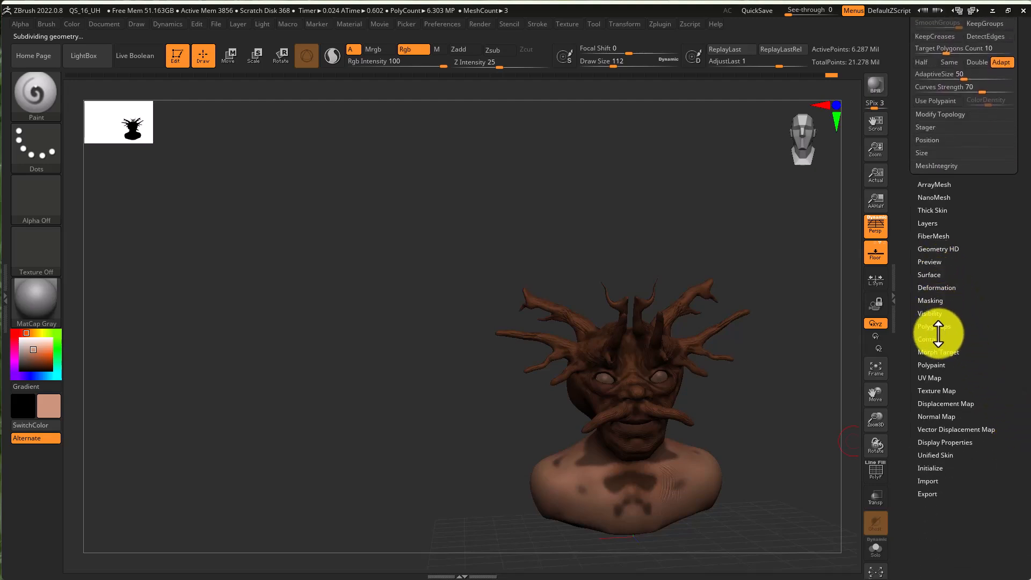
{"action": "left_click", "coordinate": [929, 302]}
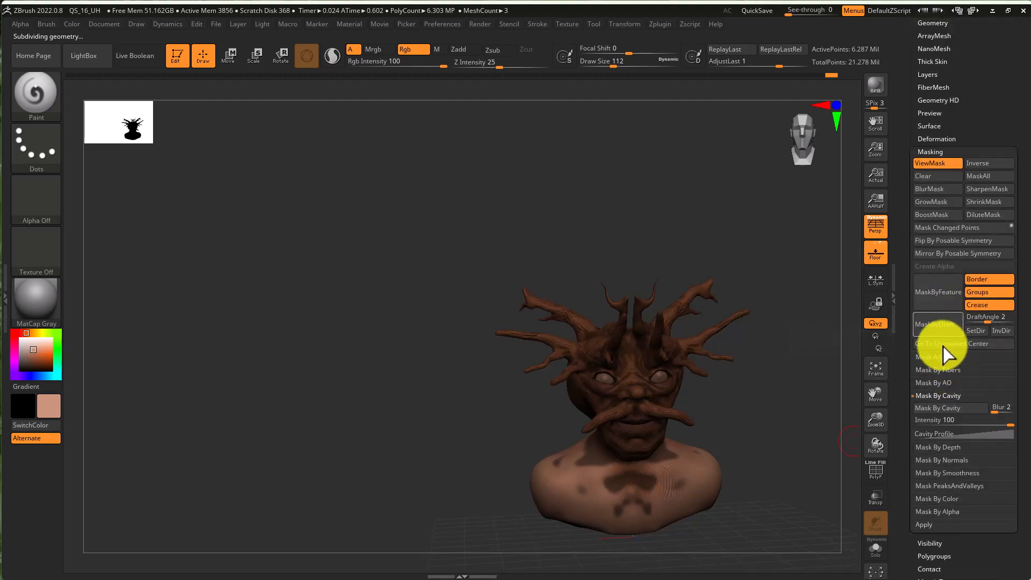
{"action": "left_click", "coordinate": [943, 410]}
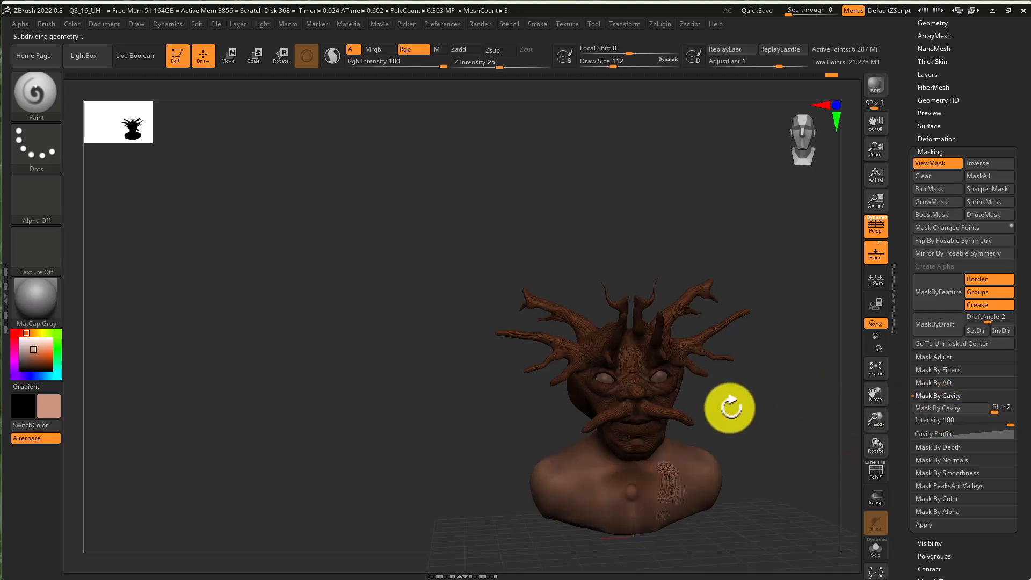
{"action": "right_click_drag", "start_coordinate": [704, 403], "coordinate": [805, 400], "text": "ctrl"}
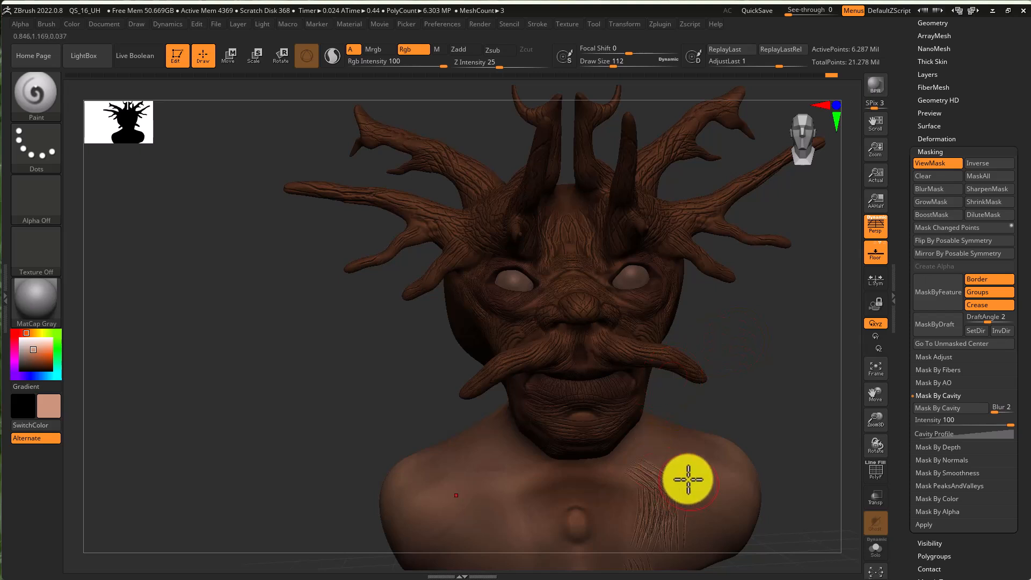
- Blur and invert the cavity mask on the head
{"action": "key", "text": "ctrl"}
{"action": "left_click", "coordinate": [680, 475], "text": "ctrl"}
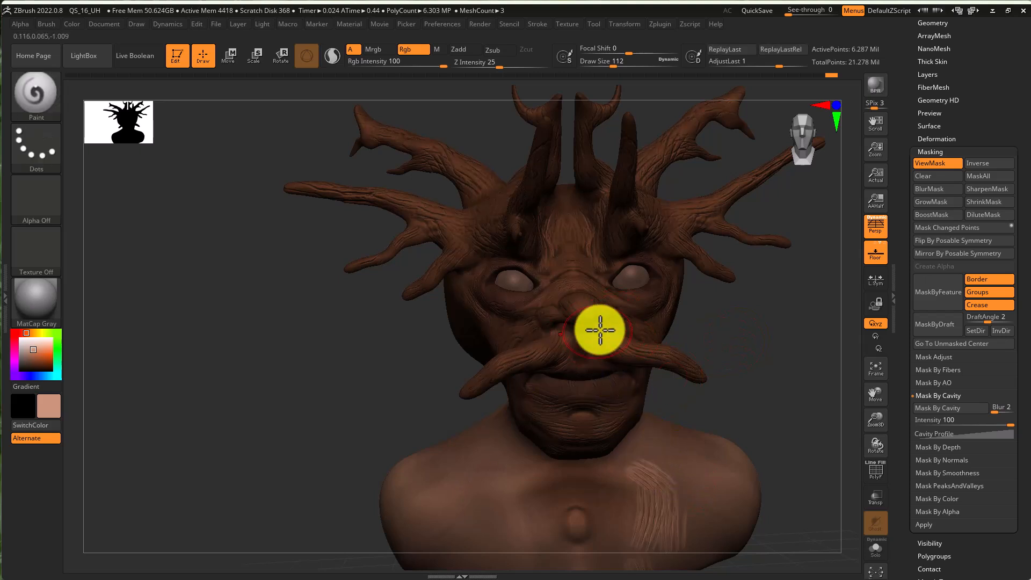
{"action": "right_click_drag", "start_coordinate": [481, 315], "coordinate": [486, 312]}
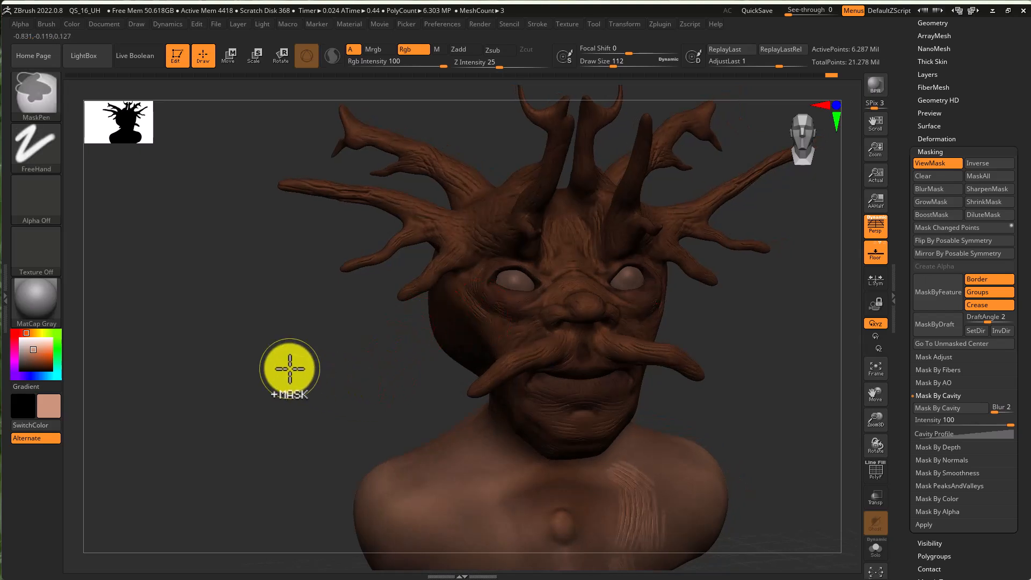
{"action": "left_click", "coordinate": [290, 368], "text": "ctrl"}
{"action": "left_click_drag", "start_coordinate": [421, 338], "coordinate": [357, 369]}
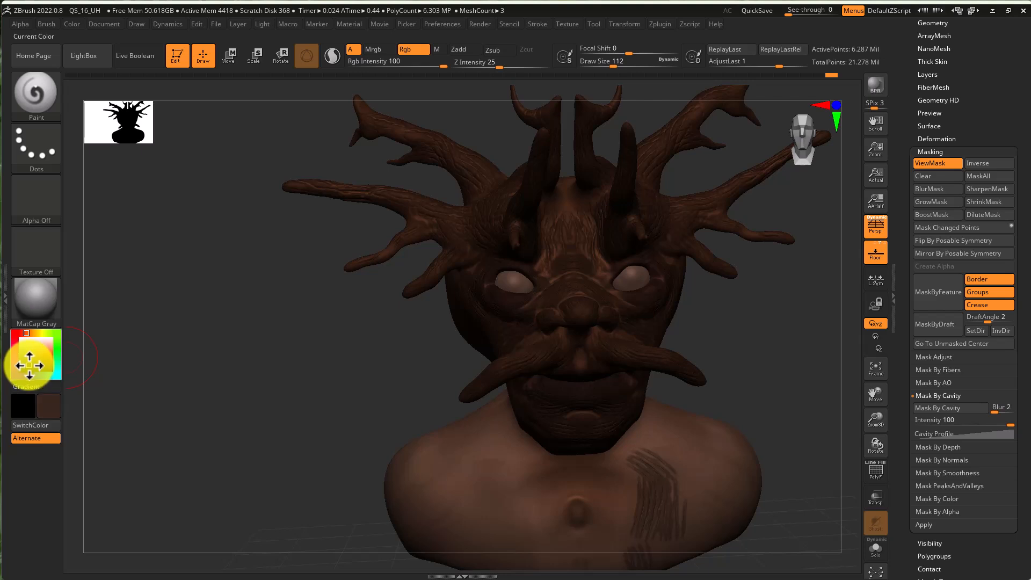
- Try painting the masked face with a dark brown, then undo the strokes
{"action": "left_click", "coordinate": [29, 365]}
{"action": "mouse_move", "coordinate": [548, 262]}
{"action": "left_mouse_down"}
{"action": "mouse_move", "coordinate": [559, 259]}
{"action": "mouse_move", "coordinate": [542, 302]}
{"action": "left_mouse_up"}
{"action": "mouse_move", "coordinate": [564, 380]}
{"action": "left_mouse_down"}
{"action": "mouse_move", "coordinate": [614, 437]}
{"action": "mouse_move", "coordinate": [575, 501]}
{"action": "mouse_move", "coordinate": [478, 476]}
{"action": "mouse_move", "coordinate": [752, 534]}
{"action": "mouse_move", "coordinate": [685, 511]}
{"action": "left_mouse_up"}
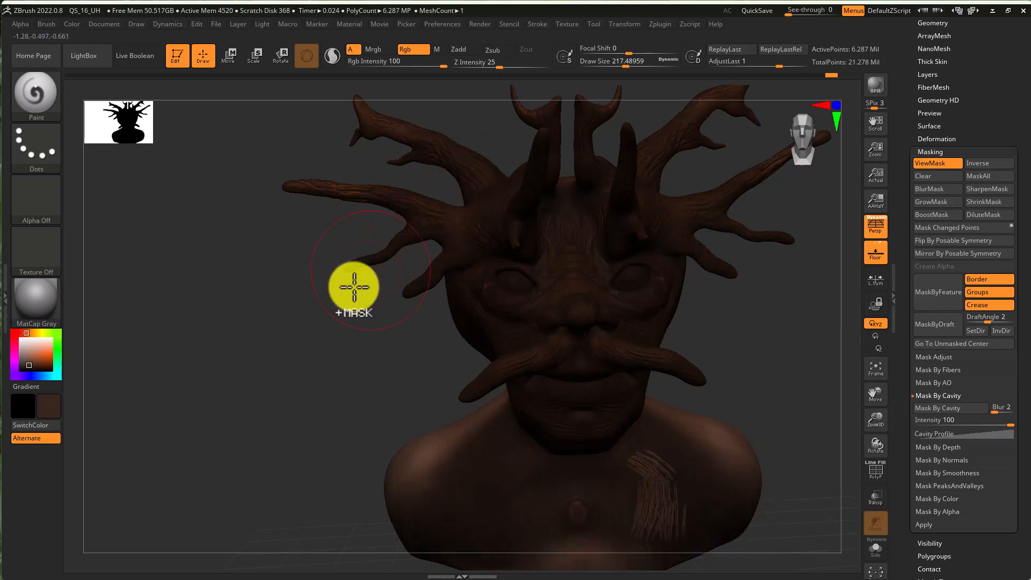
{"action": "key", "text": "ctrl+z"}
{"action": "key", "text": "ctrl+z"}
{"action": "mouse_move", "coordinate": [581, 244]}
{"action": "left_mouse_down"}
{"action": "mouse_move", "coordinate": [553, 331]}
{"action": "mouse_move", "coordinate": [565, 229]}
{"action": "left_mouse_up"}
{"action": "key", "text": "ctrl+z"}
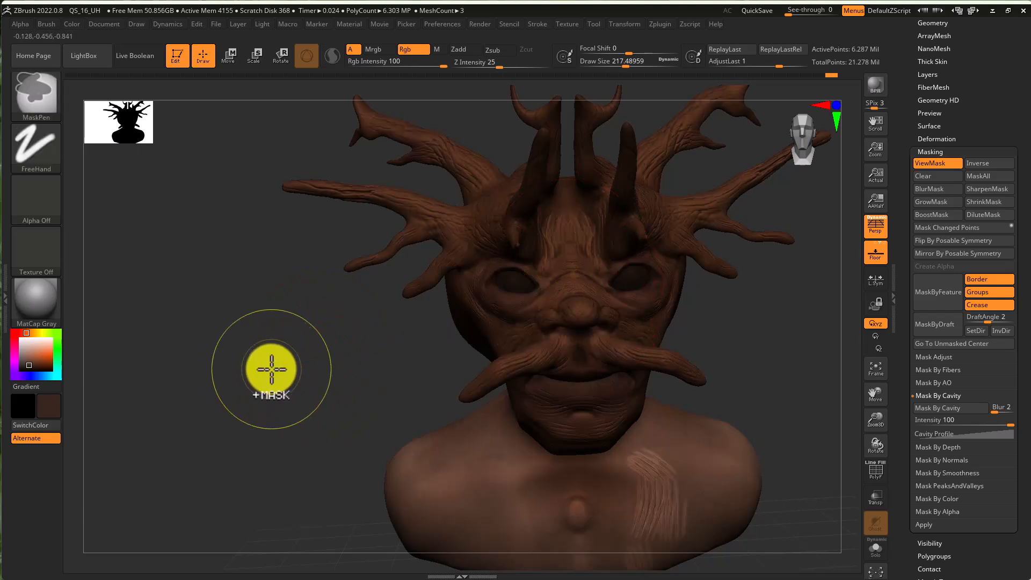
- Invert the mask over the face, then clear it from the head
{"action": "left_click", "coordinate": [272, 369], "text": "ctrl"}
{"action": "left_click_drag", "start_coordinate": [601, 260], "coordinate": [552, 351]}
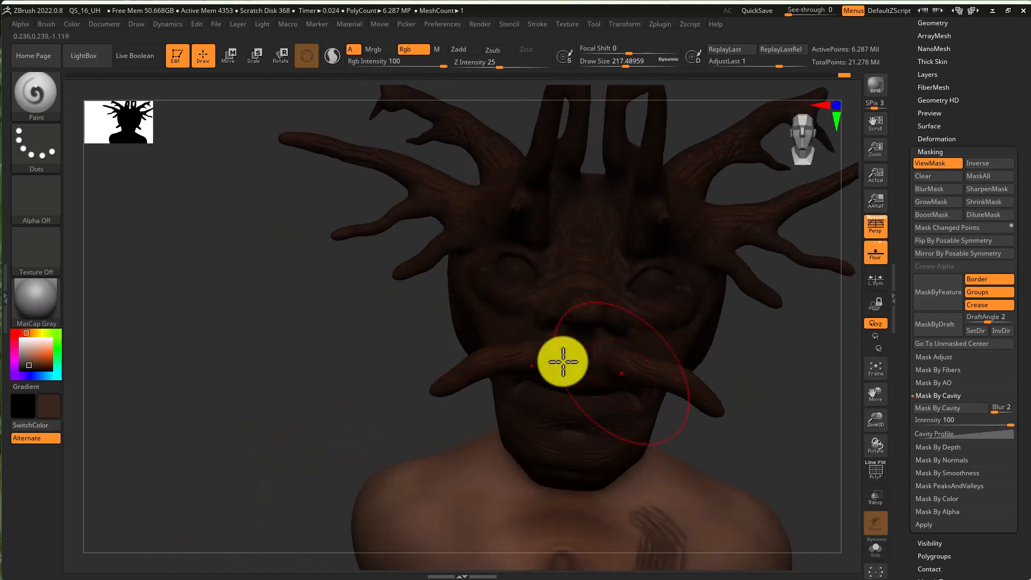
{"action": "key", "text": "ctrl"}
{"action": "left_click_drag", "start_coordinate": [564, 507], "coordinate": [683, 449], "text": "ctrl"}
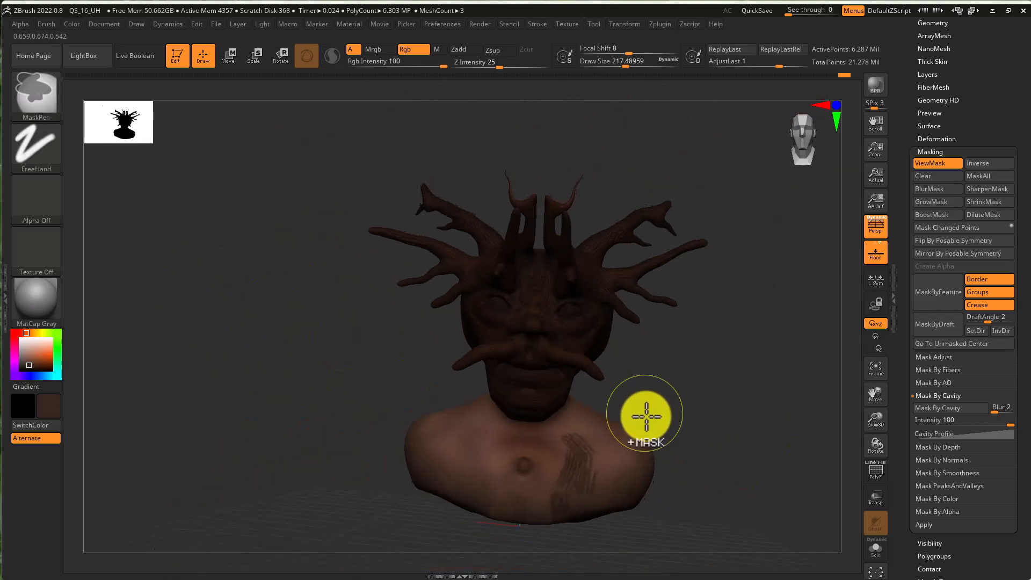
{"action": "left_click", "coordinate": [289, 364], "text": "ctrl"}
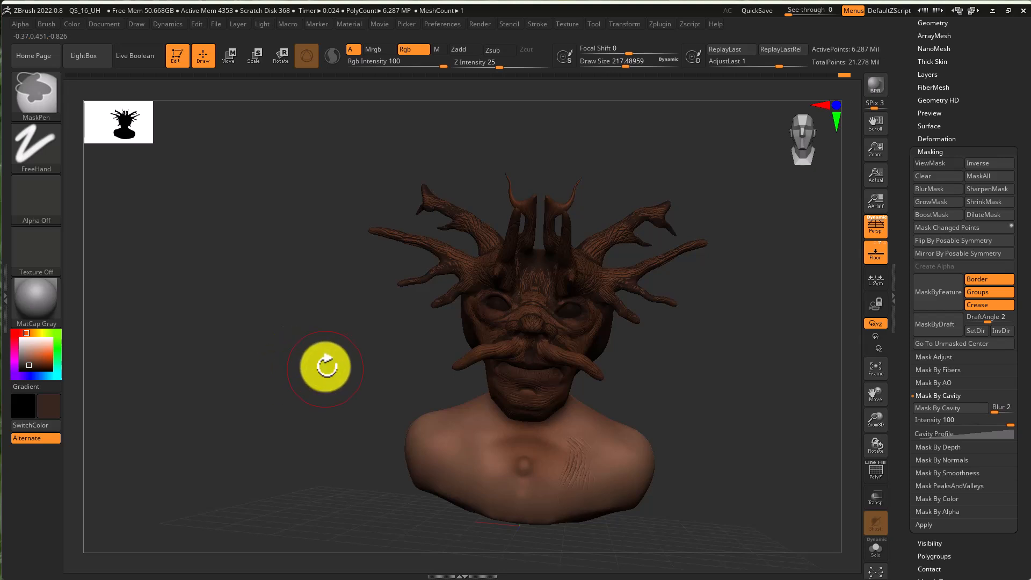
- Smooth the face and neck with the Smooth brush at Z intensity 100, undoing the last stroke
{"action": "key", "text": "shift"}
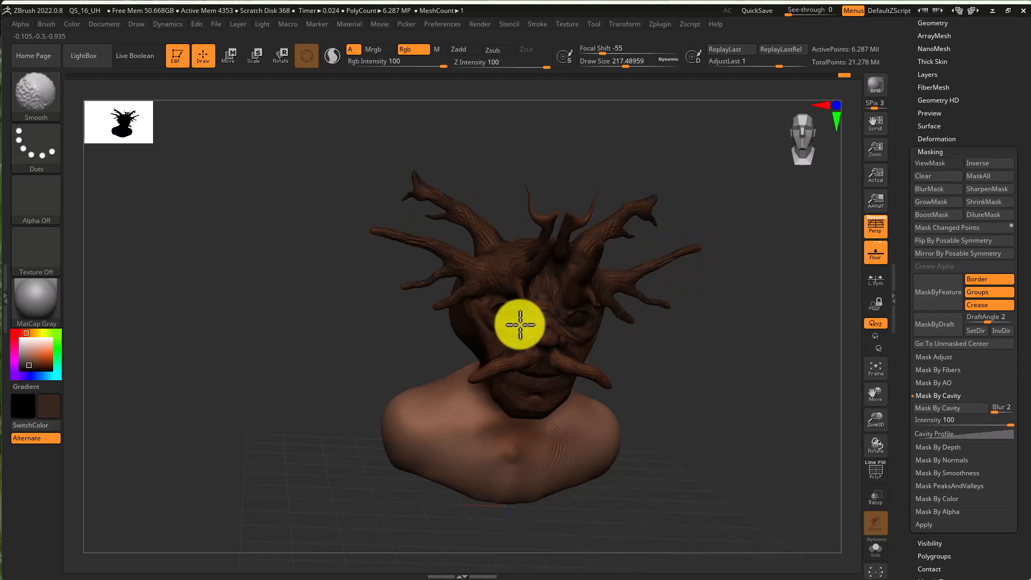
{"action": "right_click_drag", "start_coordinate": [556, 335], "coordinate": [712, 342], "text": "ctrl"}
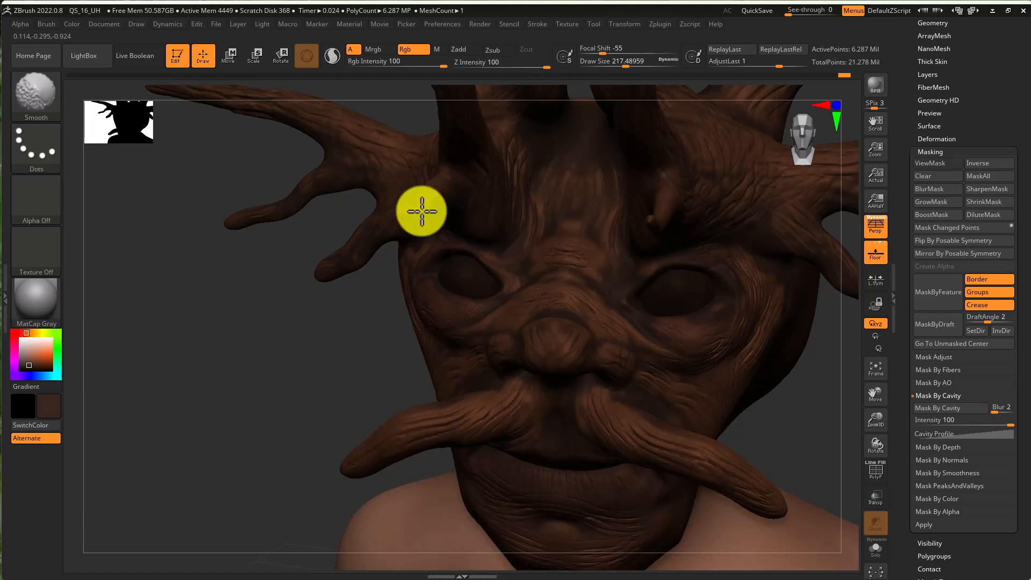
{"action": "key", "text": "ctrl"}
{"action": "mouse_move", "coordinate": [680, 317]}
{"action": "right_mouse_down", "text": "ctrl"}
{"action": "mouse_move", "coordinate": [557, 288]}
{"action": "mouse_move", "coordinate": [652, 246]}
{"action": "right_mouse_up", "text": "ctrl"}
{"action": "key", "text": "shift"}
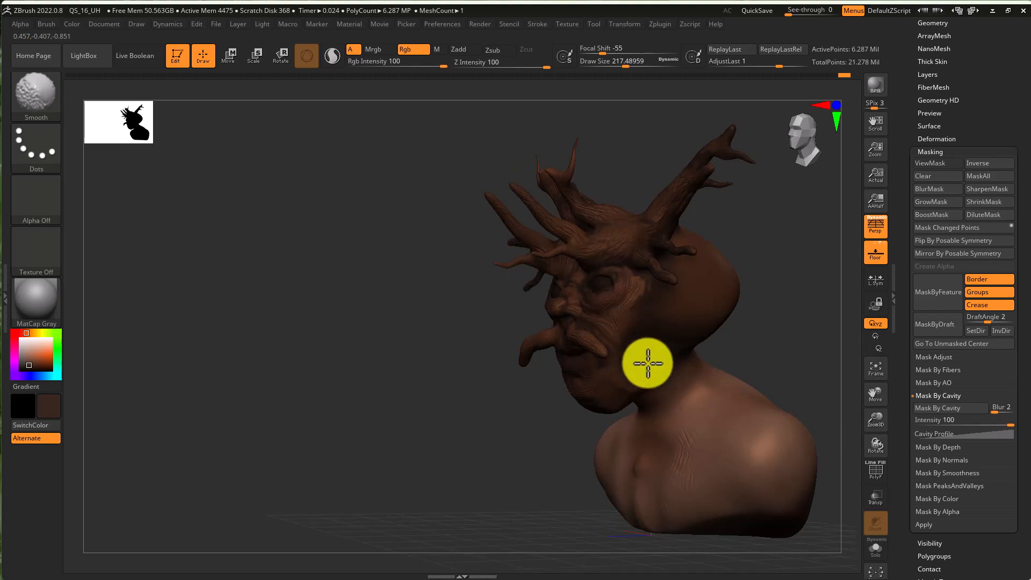
{"action": "right_click_drag", "start_coordinate": [543, 396], "coordinate": [617, 411]}
{"action": "key", "text": "shift"}
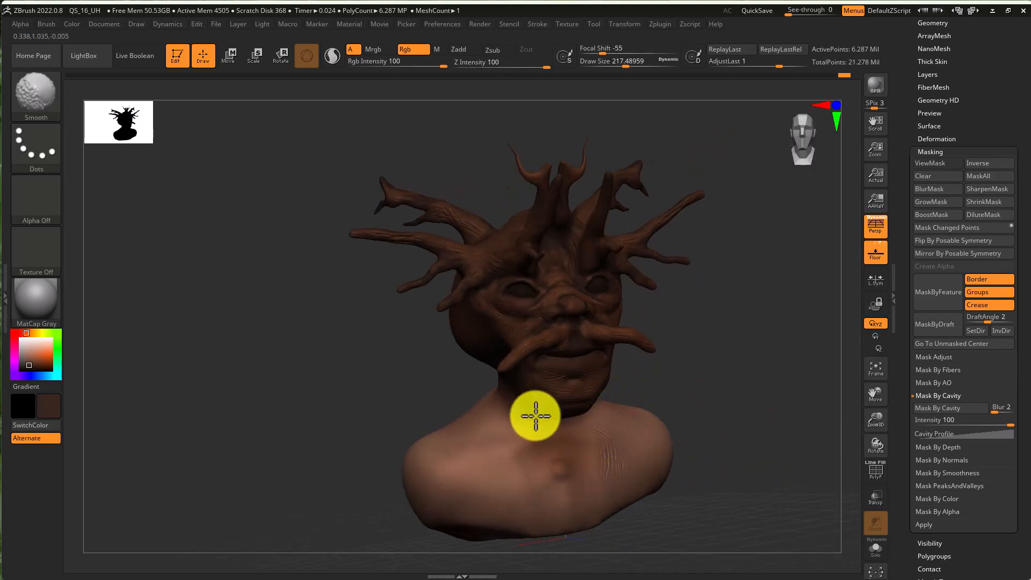
{"action": "left_click_drag", "start_coordinate": [477, 414], "coordinate": [502, 437], "text": "shift"}
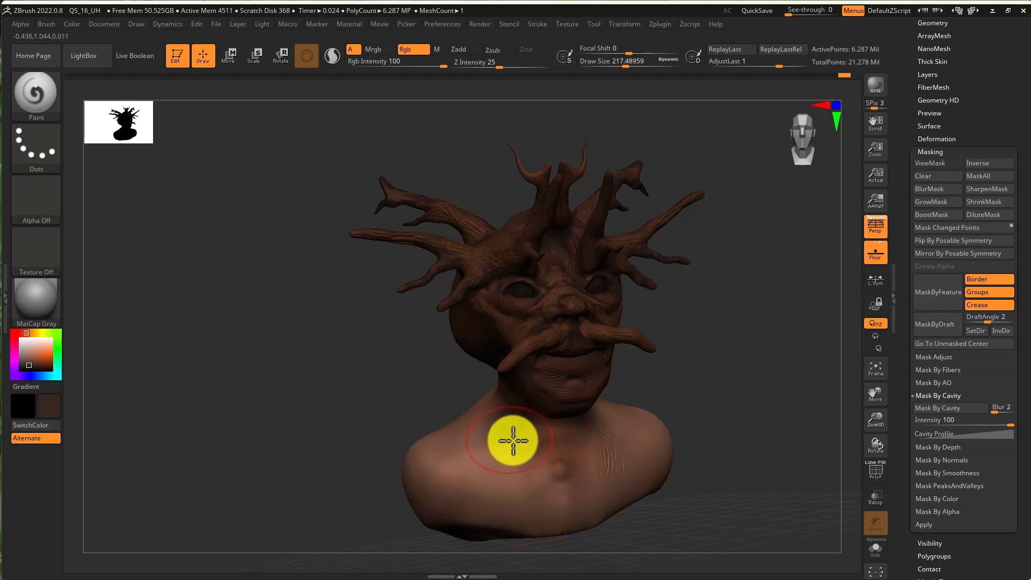
{"action": "key", "text": "ctrl+z"}
{"action": "left_click_drag", "start_coordinate": [748, 311], "coordinate": [734, 337]}
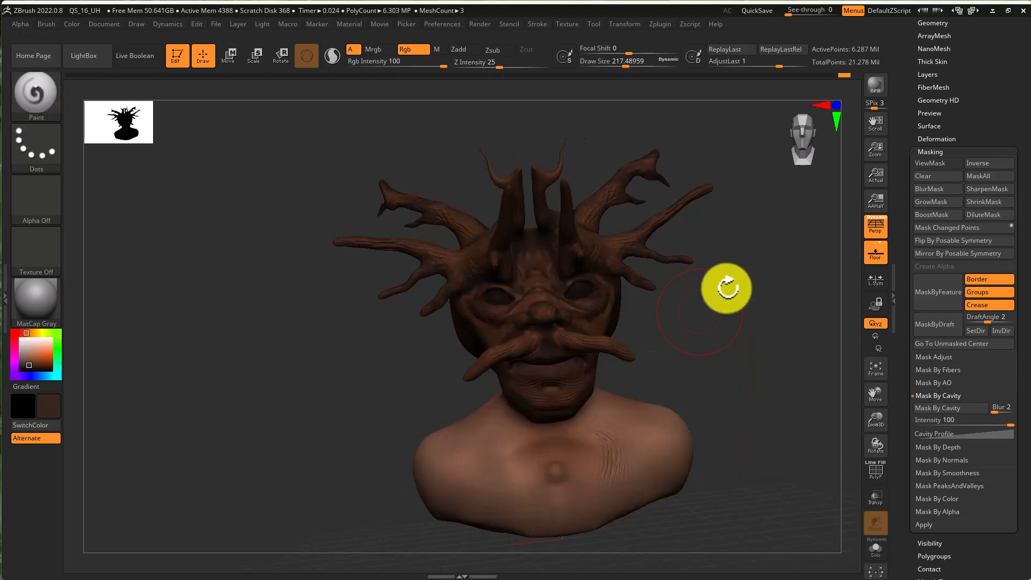
- Reapply Mask By Cavity and set the paint Rgb intensity to 20
{"action": "left_click", "coordinate": [950, 409]}
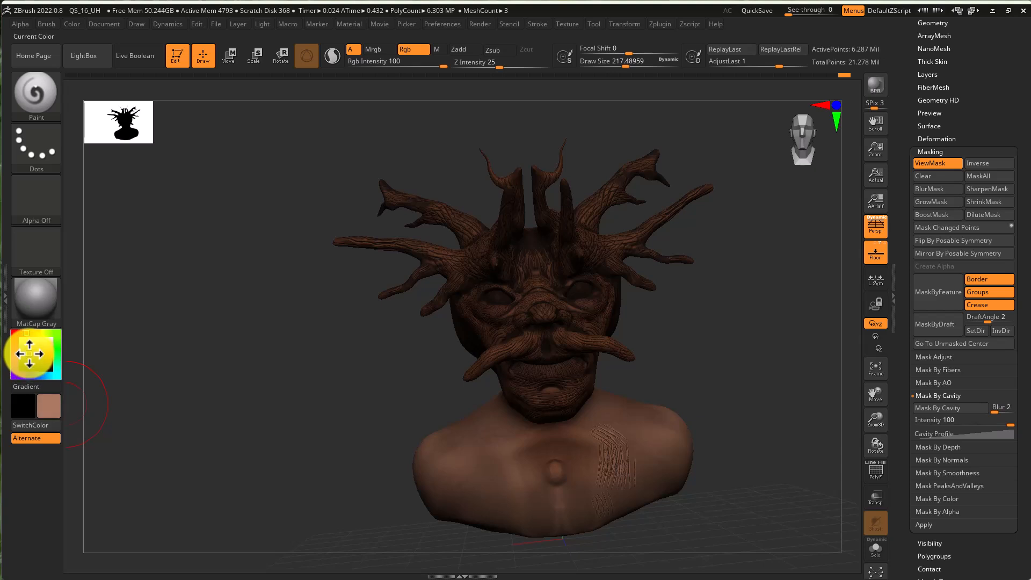
{"action": "left_click_drag", "start_coordinate": [30, 354], "coordinate": [29, 352]}
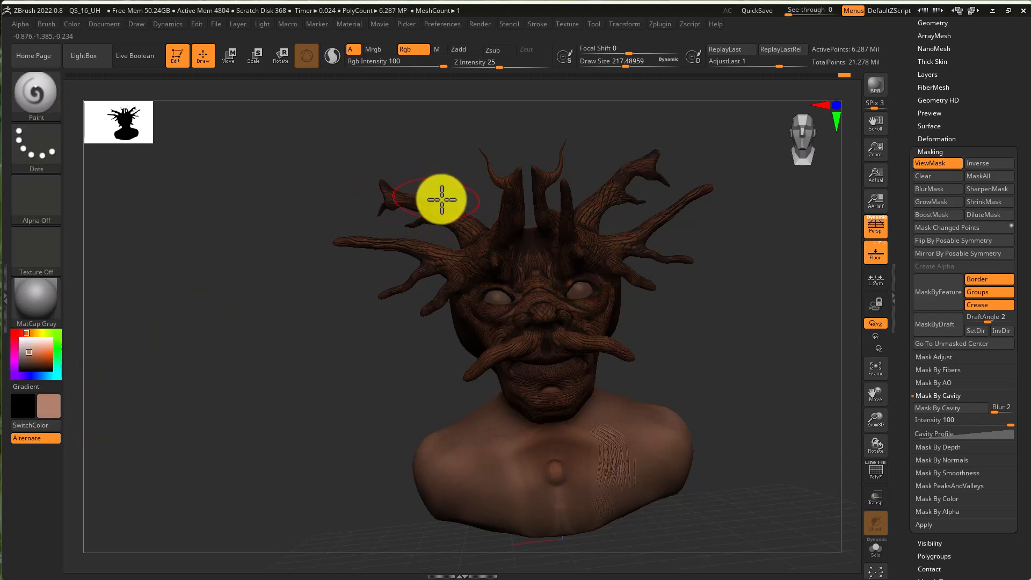
{"action": "left_click_drag", "start_coordinate": [449, 198], "coordinate": [402, 212]}
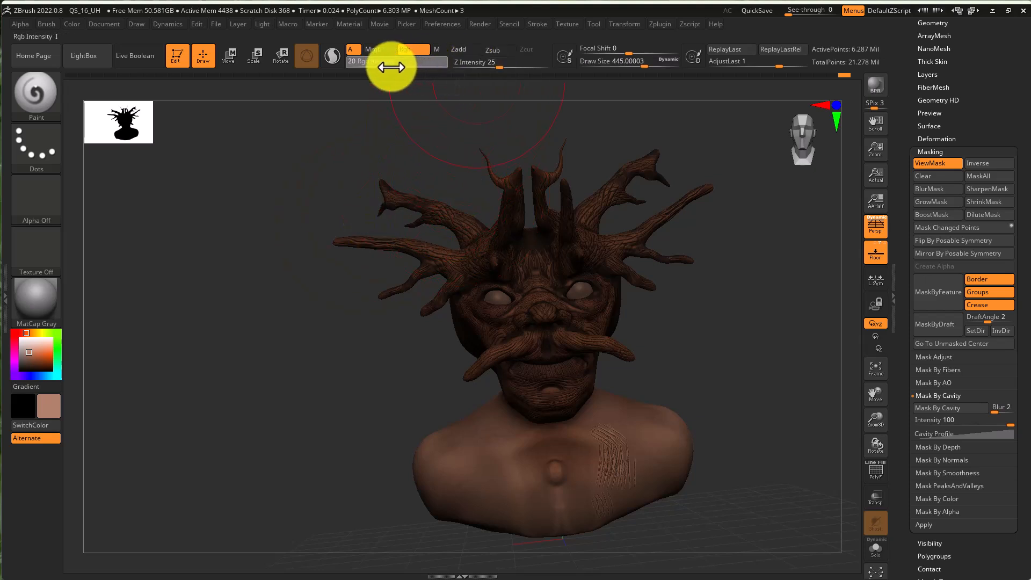
{"action": "mouse_move", "coordinate": [429, 215]}
{"action": "left_mouse_down"}
{"action": "mouse_move", "coordinate": [646, 266]}
{"action": "mouse_move", "coordinate": [582, 242]}
{"action": "mouse_move", "coordinate": [544, 363]}
{"action": "mouse_move", "coordinate": [511, 371]}
{"action": "left_mouse_up"}
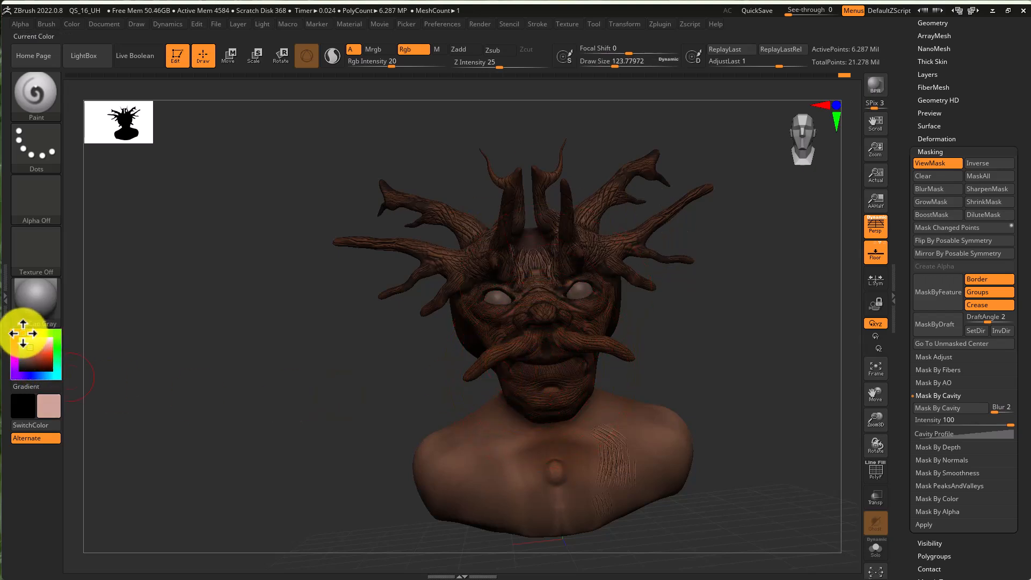
{"action": "left_click", "coordinate": [569, 358]}
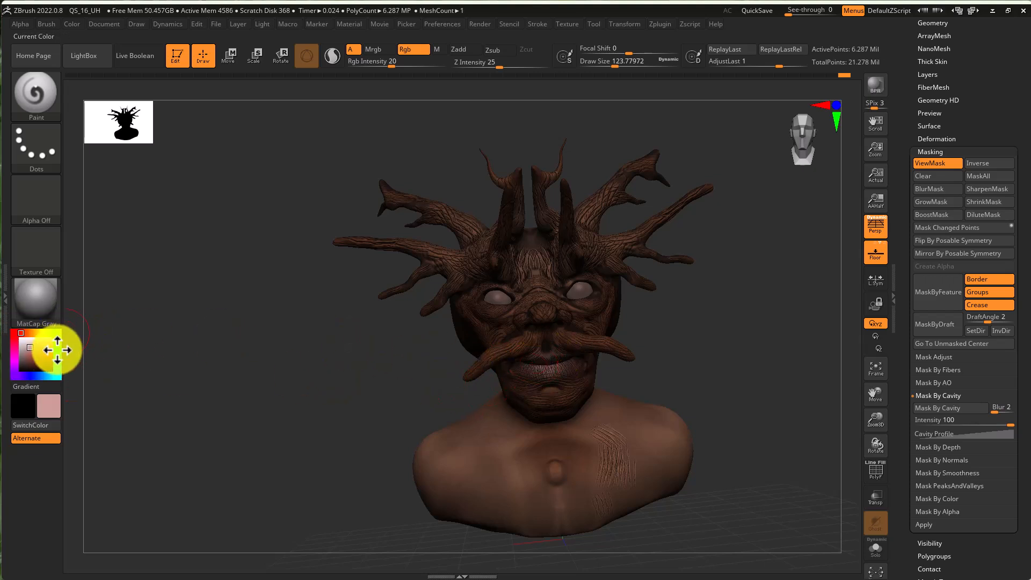
- Pick a red color and paint reddish tones into the eyes and around the eye sockets
{"action": "left_click", "coordinate": [40, 351]}
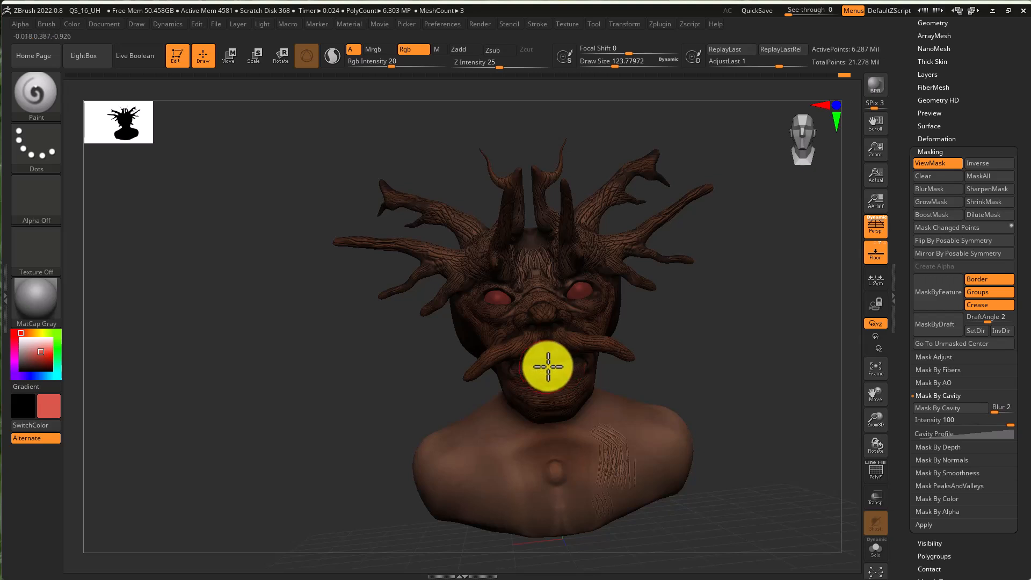
{"action": "mouse_move", "coordinate": [527, 364]}
{"action": "left_mouse_down"}
{"action": "mouse_move", "coordinate": [508, 361]}
{"action": "mouse_move", "coordinate": [582, 445]}
{"action": "mouse_move", "coordinate": [522, 424]}
{"action": "mouse_move", "coordinate": [548, 440]}
{"action": "mouse_move", "coordinate": [481, 503]}
{"action": "mouse_move", "coordinate": [500, 480]}
{"action": "left_mouse_up"}
{"action": "left_click_drag", "start_coordinate": [693, 460], "coordinate": [680, 438]}
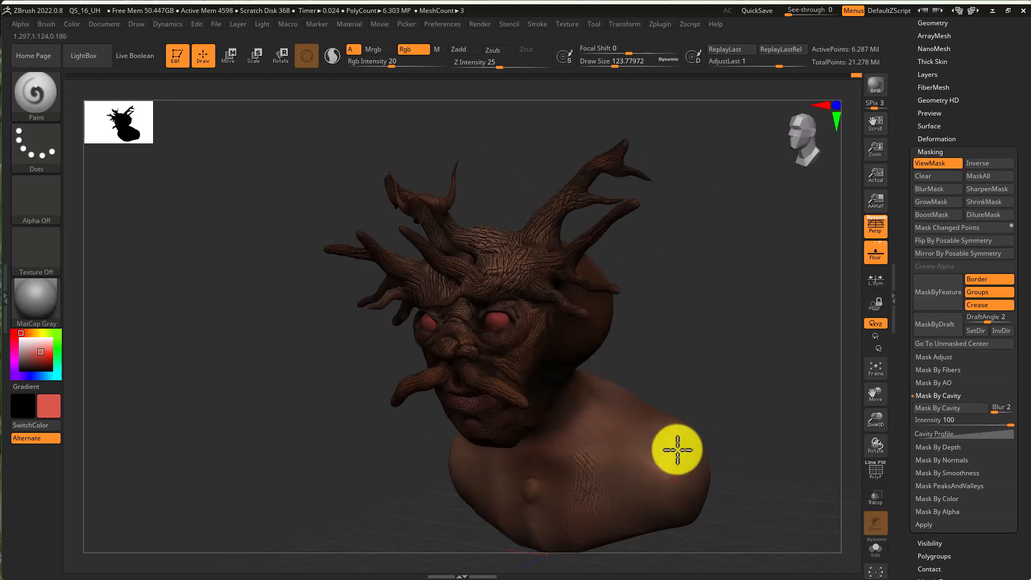
{"action": "mouse_move", "coordinate": [492, 322]}
{"action": "right_mouse_down", "text": "ctrl"}
{"action": "mouse_move", "coordinate": [548, 329]}
{"action": "mouse_move", "coordinate": [540, 280]}
{"action": "mouse_move", "coordinate": [559, 249]}
{"action": "mouse_move", "coordinate": [440, 315]}
{"action": "mouse_move", "coordinate": [329, 292]}
{"action": "right_mouse_up", "text": "ctrl"}
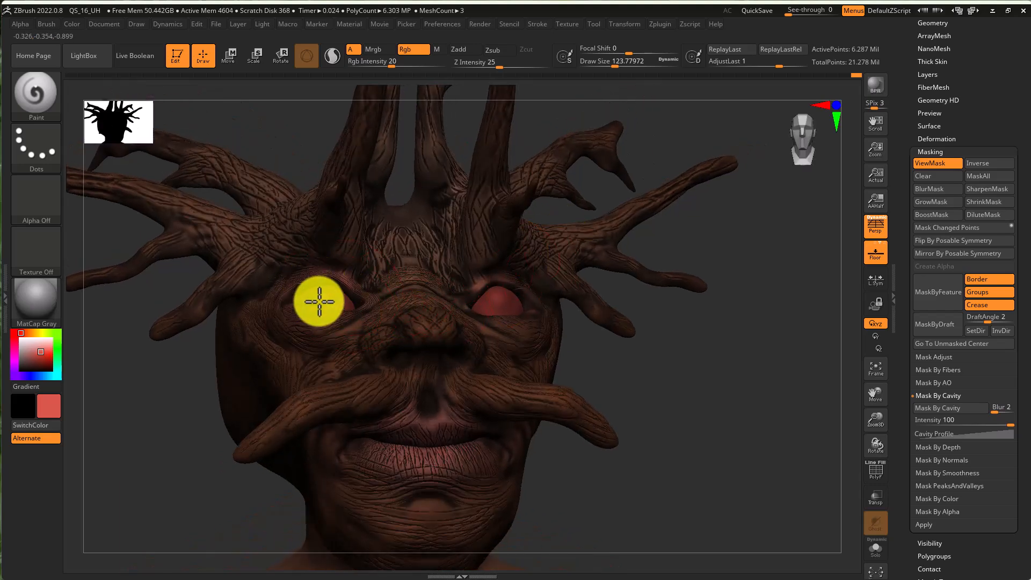
{"action": "right_click_drag", "start_coordinate": [587, 340], "coordinate": [546, 342], "text": "ctrl"}
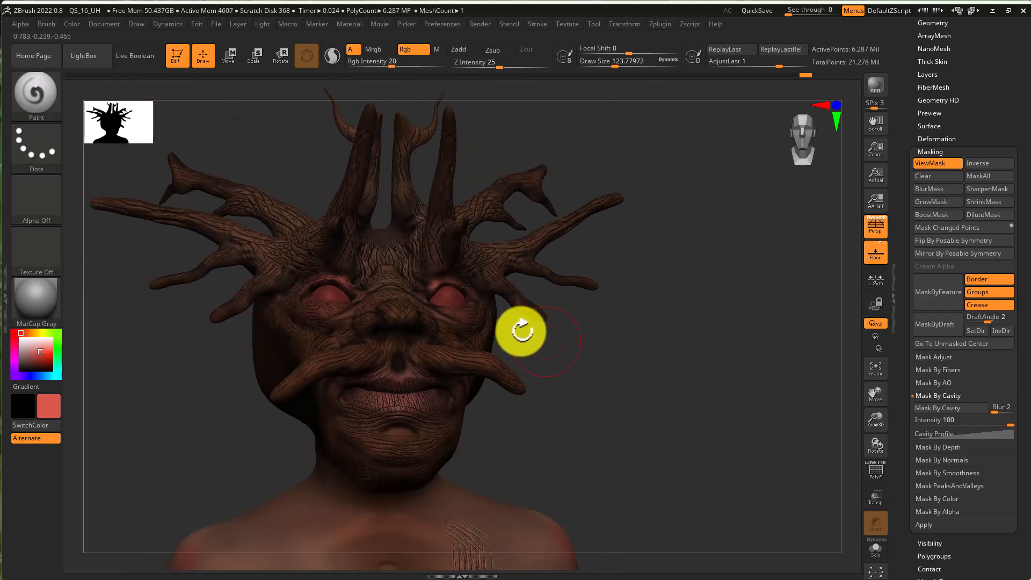
{"action": "key", "text": "ctrl+h"}
{"action": "mouse_move", "coordinate": [744, 401]}
{"action": "right_mouse_down"}
{"action": "mouse_move", "coordinate": [681, 398]}
{"action": "mouse_move", "coordinate": [612, 411]}
{"action": "mouse_move", "coordinate": [684, 394]}
{"action": "right_mouse_up"}
{"action": "mouse_move", "coordinate": [257, 417]}
{"action": "left_mouse_down", "text": "shift"}
{"action": "mouse_move", "coordinate": [271, 402]}
{"action": "mouse_move", "coordinate": [306, 432]}
{"action": "mouse_move", "coordinate": [382, 405]}
{"action": "mouse_move", "coordinate": [315, 258]}
{"action": "mouse_move", "coordinate": [382, 269]}
{"action": "left_mouse_up", "text": "shift"}
{"action": "right_click_drag", "start_coordinate": [562, 272], "coordinate": [548, 300]}
{"action": "mouse_move", "coordinate": [347, 261]}
{"action": "left_mouse_down", "text": "shift"}
{"action": "mouse_move", "coordinate": [339, 250]}
{"action": "mouse_move", "coordinate": [370, 306]}
{"action": "left_mouse_up", "text": "shift"}
{"action": "mouse_move", "coordinate": [727, 294]}
{"action": "right_mouse_down"}
{"action": "mouse_move", "coordinate": [702, 322]}
{"action": "mouse_move", "coordinate": [601, 308]}
{"action": "mouse_move", "coordinate": [608, 339]}
{"action": "mouse_move", "coordinate": [642, 315]}
{"action": "right_mouse_up"}
{"action": "key", "text": "super"}
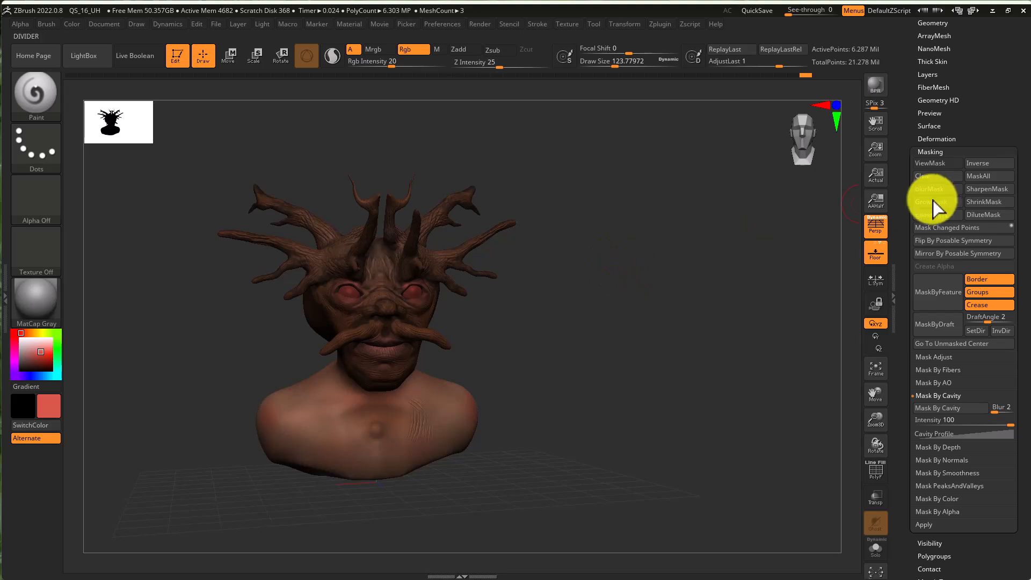
- Select the eyes subtool and pick white as the paint color for the eyes
{"action": "left_click_drag", "start_coordinate": [996, 108], "coordinate": [1000, 184]}
{"action": "left_click", "coordinate": [955, 193]}
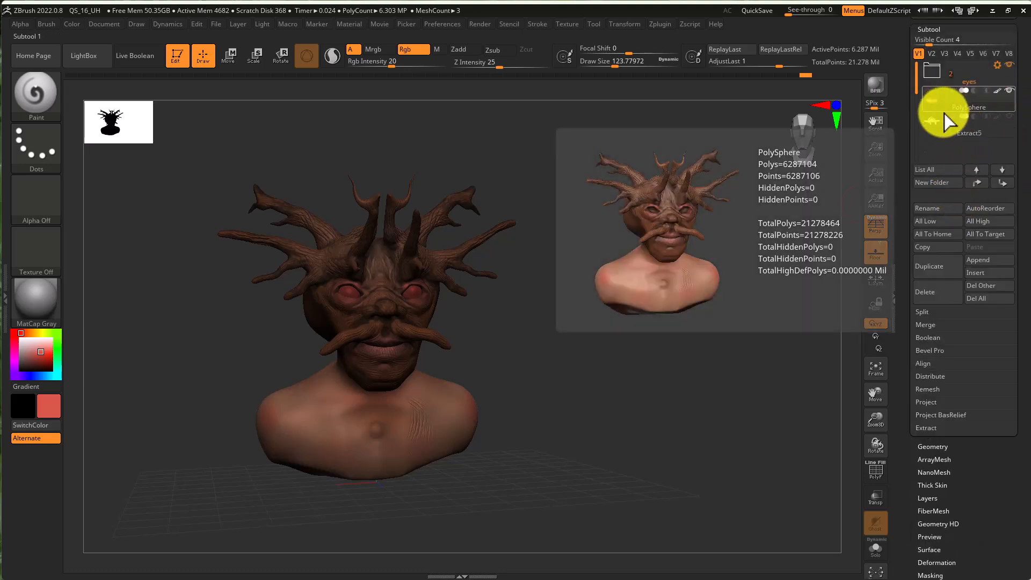
{"action": "left_click", "coordinate": [932, 72]}
{"action": "left_click", "coordinate": [944, 100]}
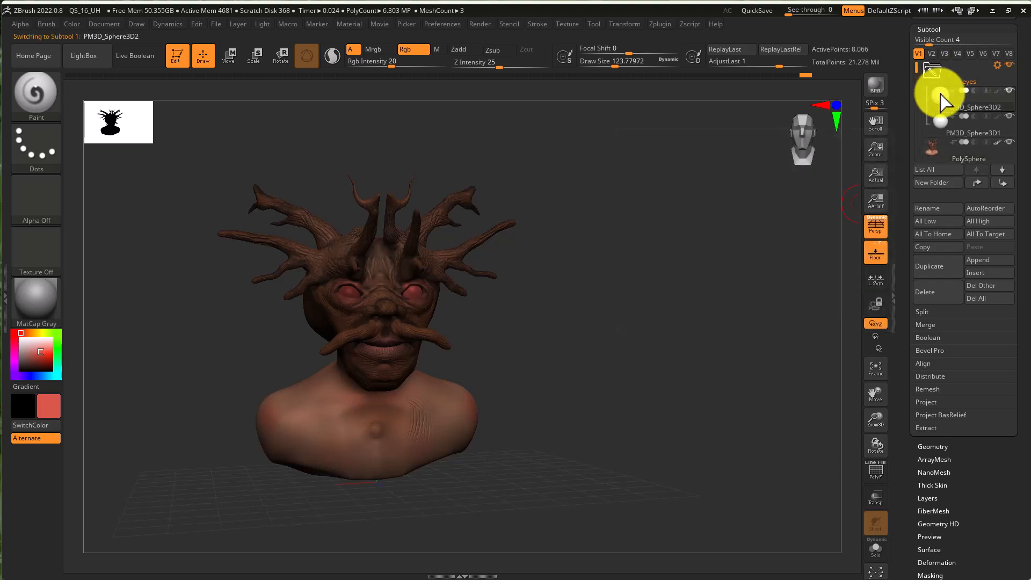
{"action": "left_click", "coordinate": [21, 349]}
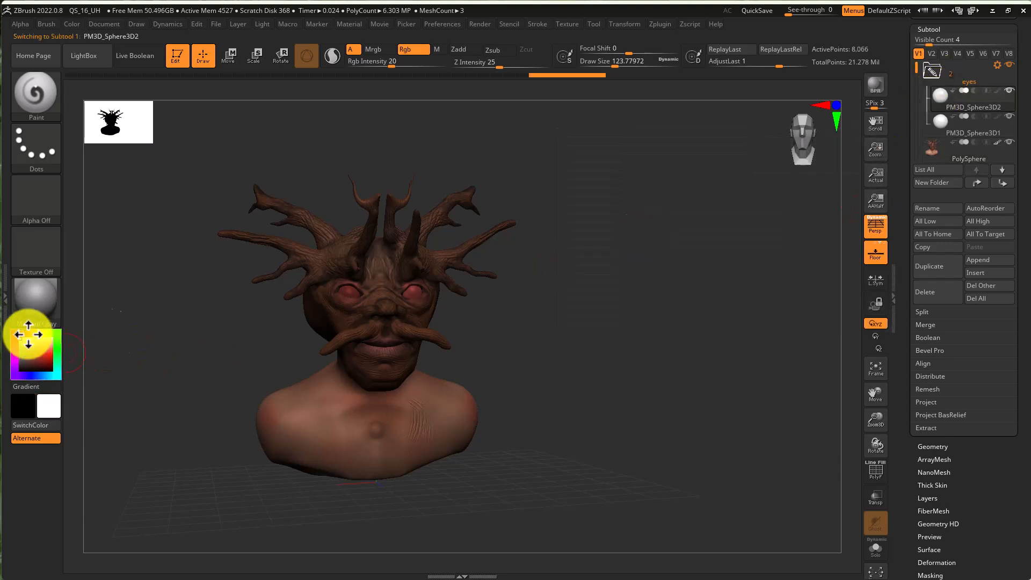
{"action": "left_click", "coordinate": [20, 332]}
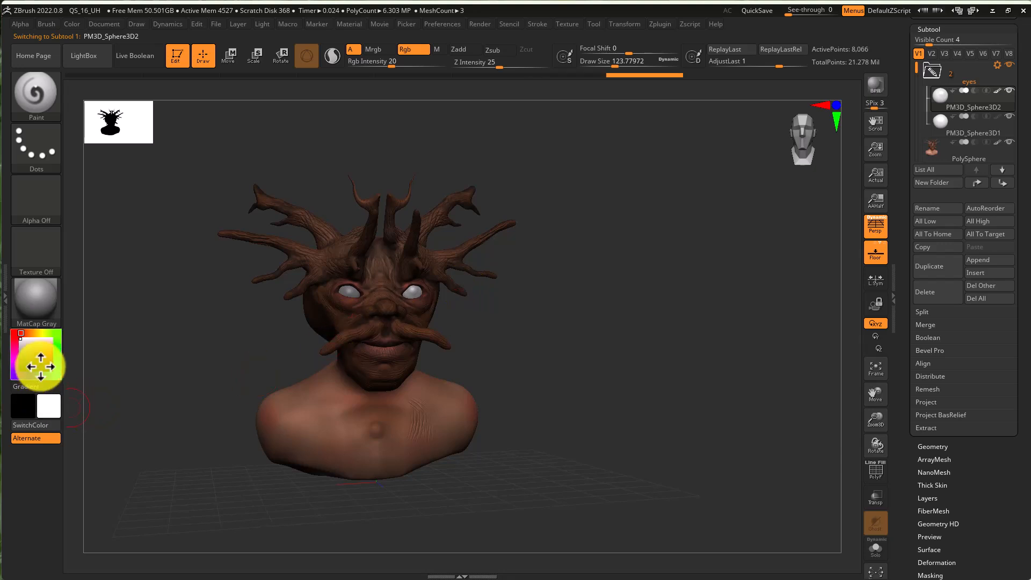
- Pick a green color and paint both eye spheres green
{"action": "left_click_drag", "start_coordinate": [51, 335], "coordinate": [37, 359]}
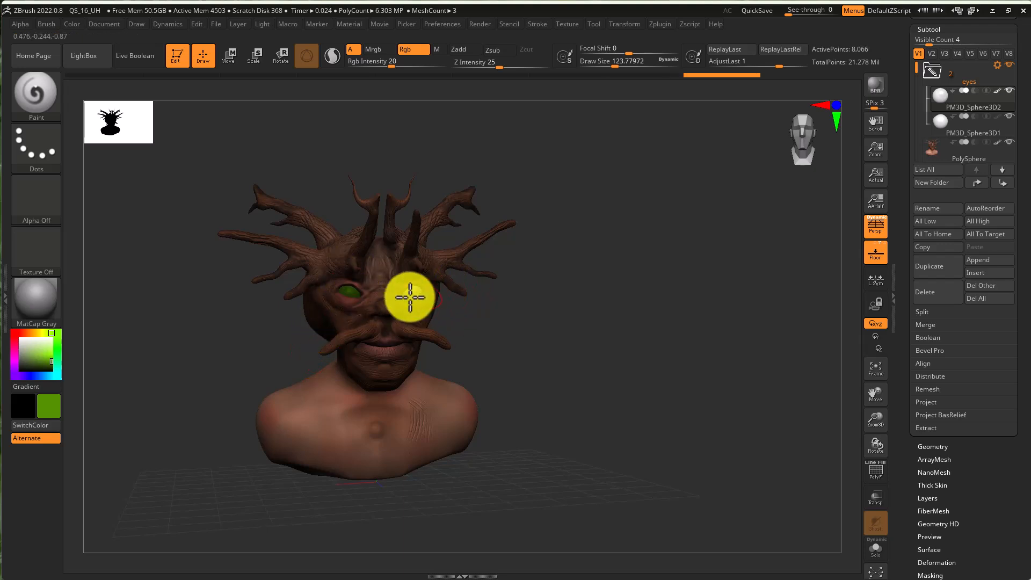
{"action": "left_click", "coordinate": [941, 123]}
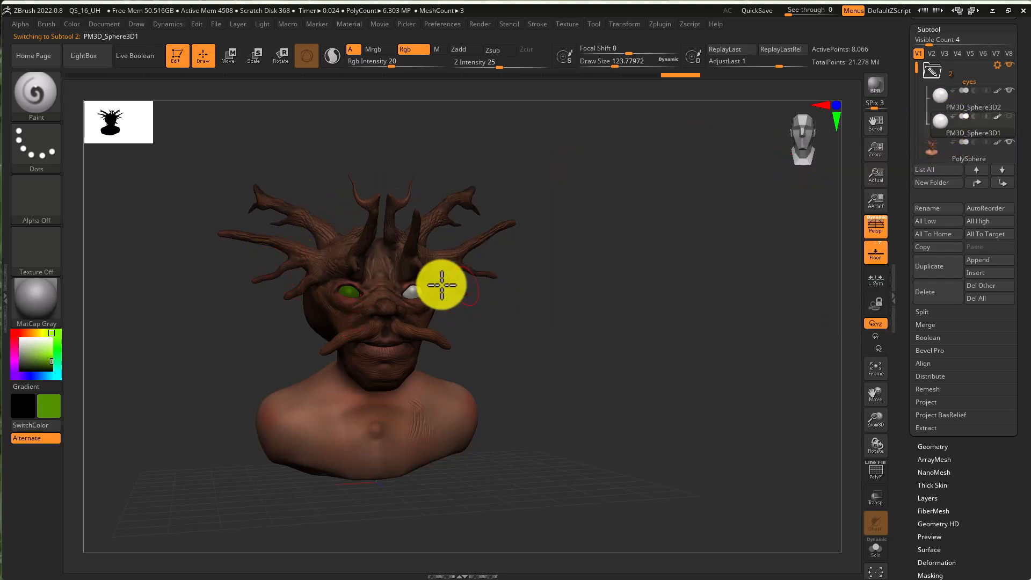
{"action": "left_click_drag", "start_coordinate": [330, 296], "coordinate": [347, 283]}
{"action": "left_click_drag", "start_coordinate": [407, 64], "coordinate": [475, 63]}
{"action": "mouse_move", "coordinate": [347, 301]}
{"action": "left_mouse_down"}
{"action": "mouse_move", "coordinate": [396, 301]}
{"action": "mouse_move", "coordinate": [313, 282]}
{"action": "mouse_move", "coordinate": [392, 284]}
{"action": "left_mouse_up"}
{"action": "left_click", "coordinate": [943, 94]}
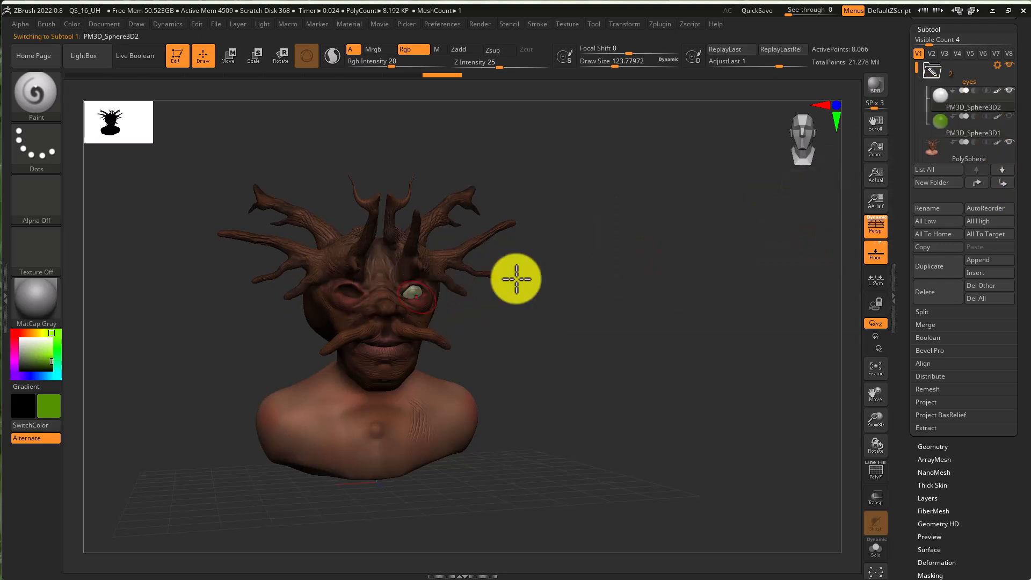
{"action": "mouse_move", "coordinate": [1016, 131]}
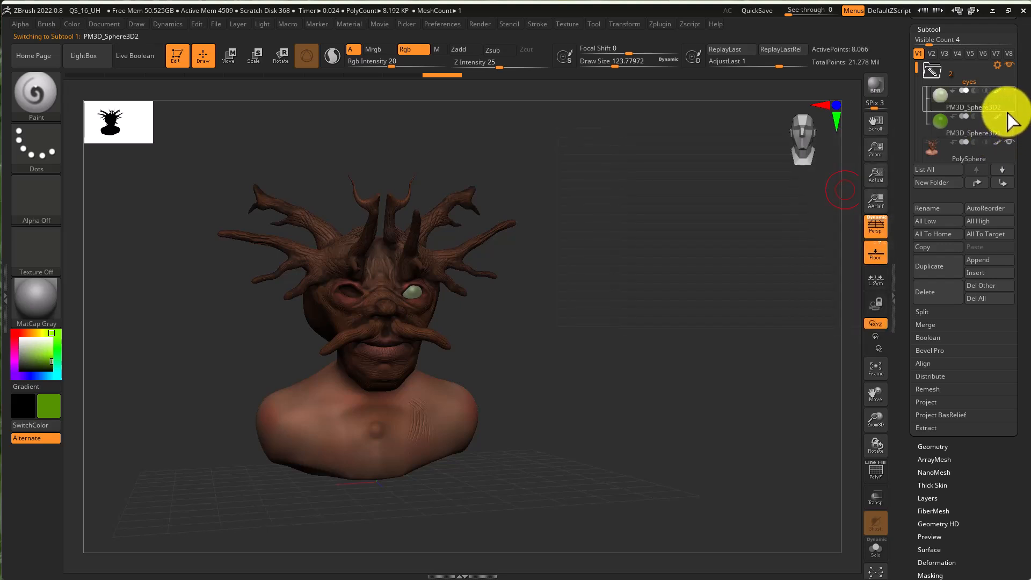
{"action": "left_click", "coordinate": [1010, 116]}
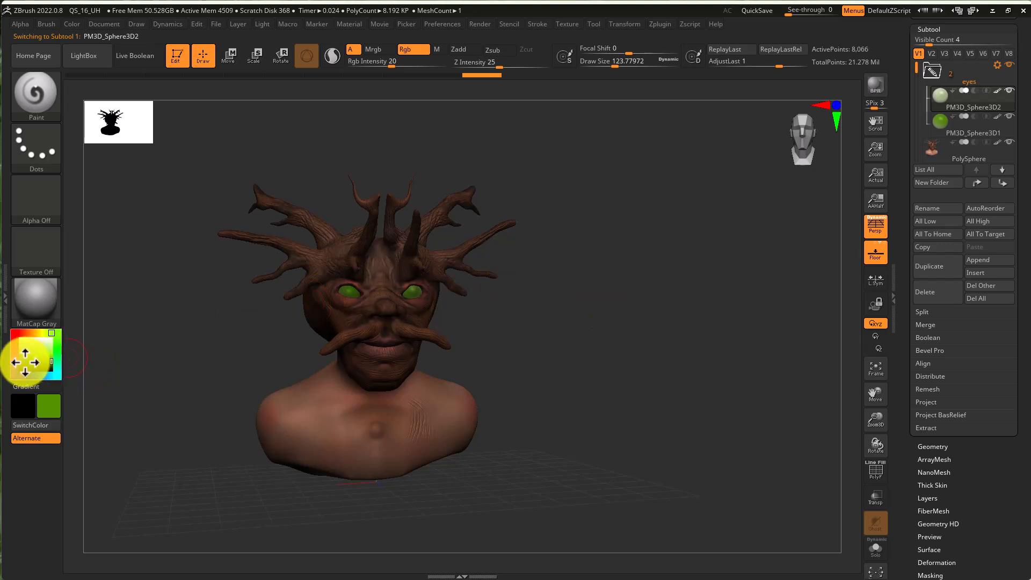
- Reduce the draw size and paint a darker pupil into the right eye
{"action": "right_click_drag", "start_coordinate": [280, 307], "coordinate": [495, 318], "text": "ctrl"}
{"action": "key", "text": "s"}
{"action": "left_click_drag", "start_coordinate": [473, 300], "coordinate": [445, 280]}
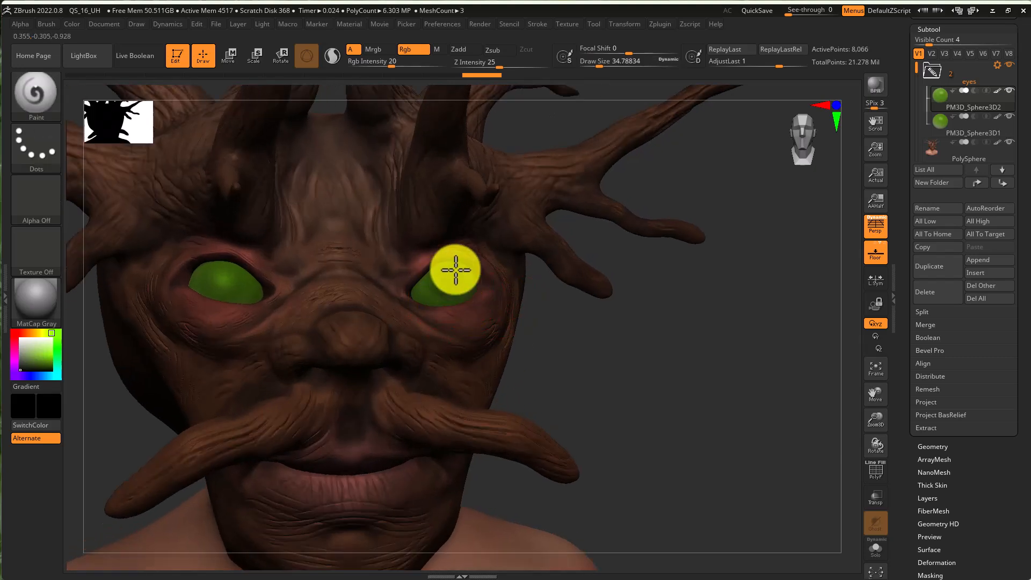
{"action": "key", "text": "s"}
{"action": "left_click_drag", "start_coordinate": [437, 282], "coordinate": [455, 292]}
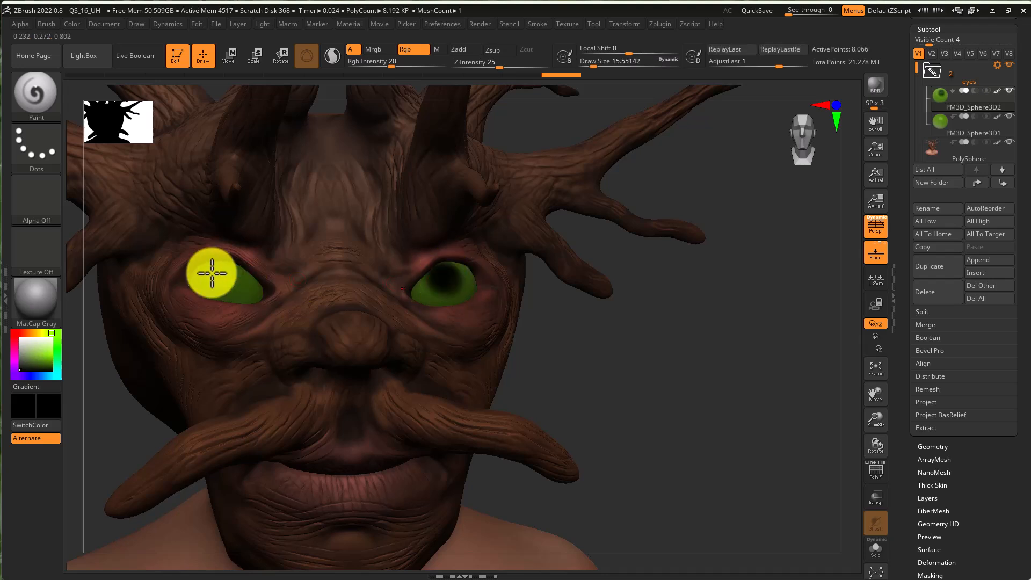
- Try painting the left eye's pupil, then step back through the undo history
{"action": "key", "text": "ctrl"}
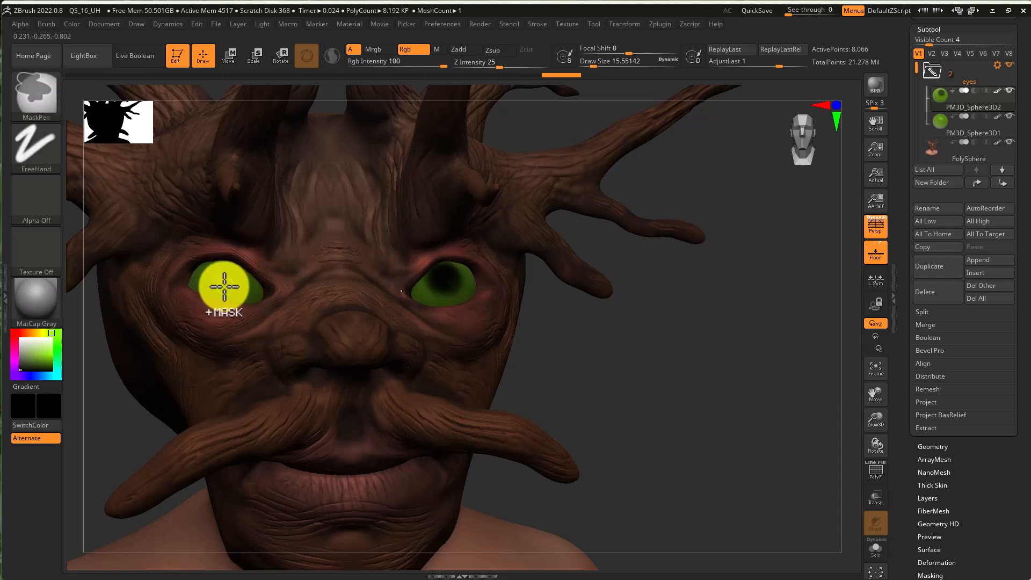
{"action": "left_click", "coordinate": [225, 283], "text": "alt"}
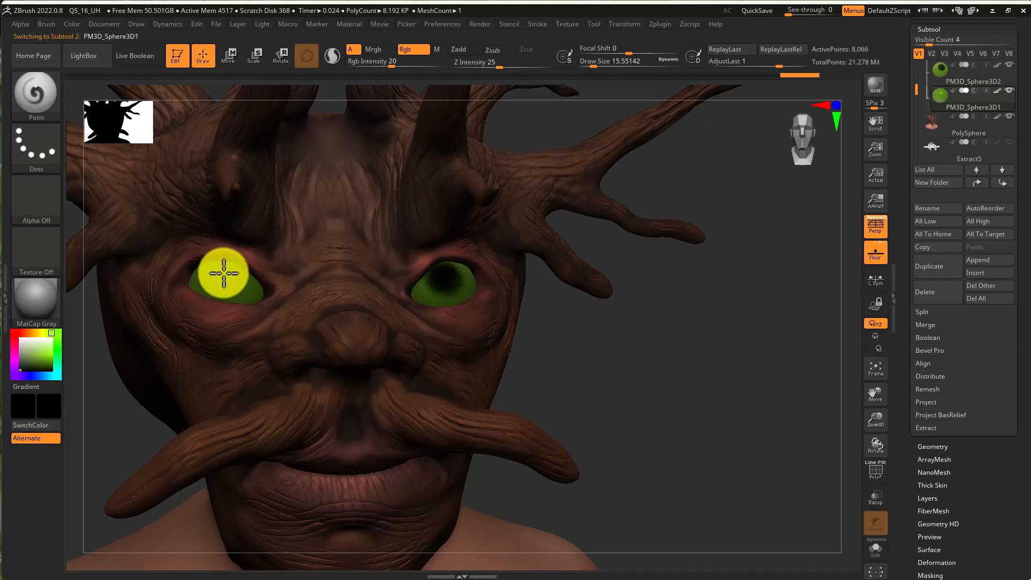
{"action": "key", "text": "s"}
{"action": "left_click_drag", "start_coordinate": [202, 281], "coordinate": [218, 285]}
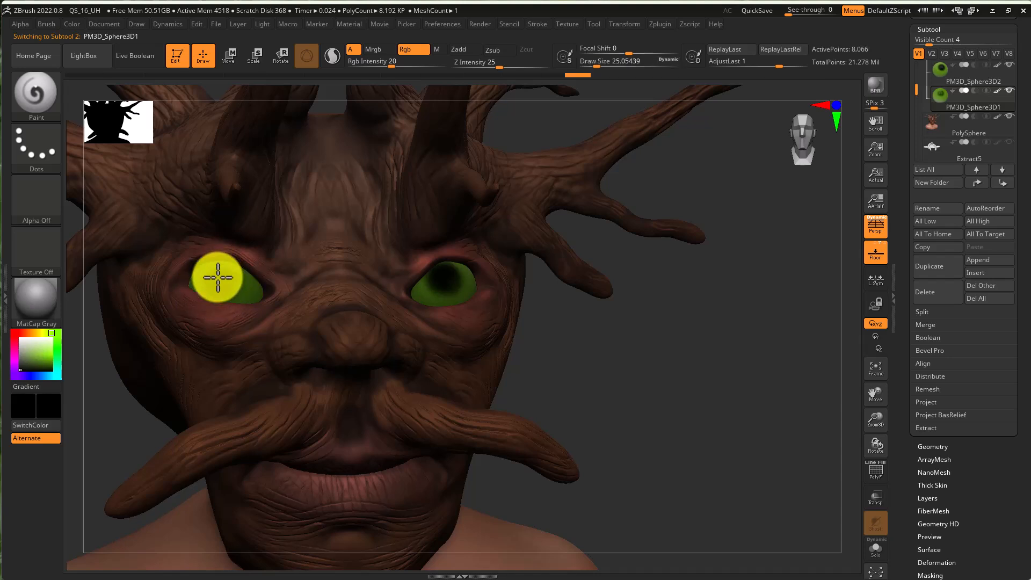
{"action": "mouse_move", "coordinate": [357, 298]}
{"action": "right_mouse_down", "text": "ctrl"}
{"action": "mouse_move", "coordinate": [238, 267]}
{"action": "mouse_move", "coordinate": [357, 292]}
{"action": "mouse_move", "coordinate": [345, 288]}
{"action": "right_mouse_up", "text": "ctrl"}
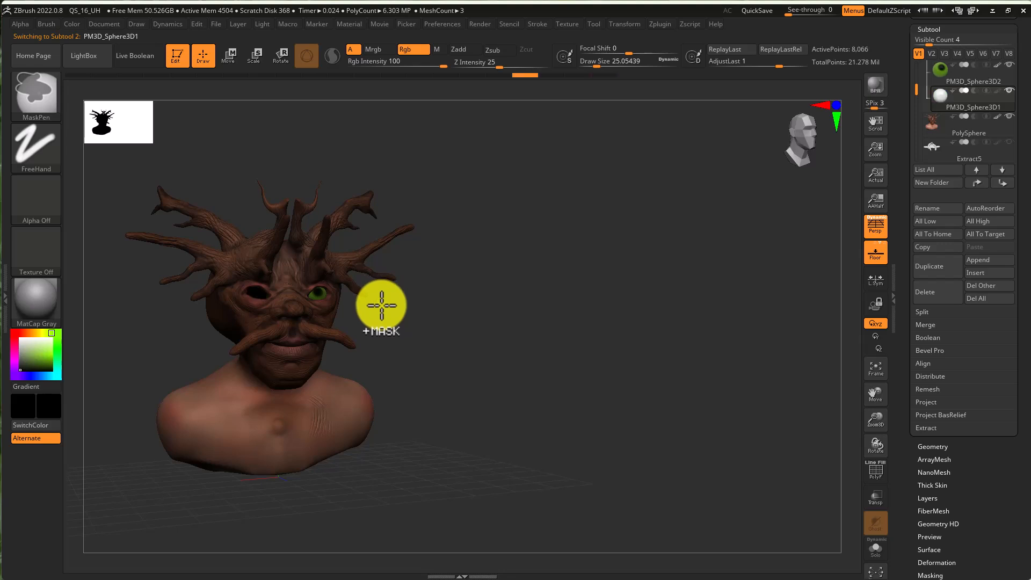
{"action": "key", "text": "ctrl+z"}
{"action": "key", "text": "ctrl+z"}
{"action": "key", "text": "ctrl+z"}
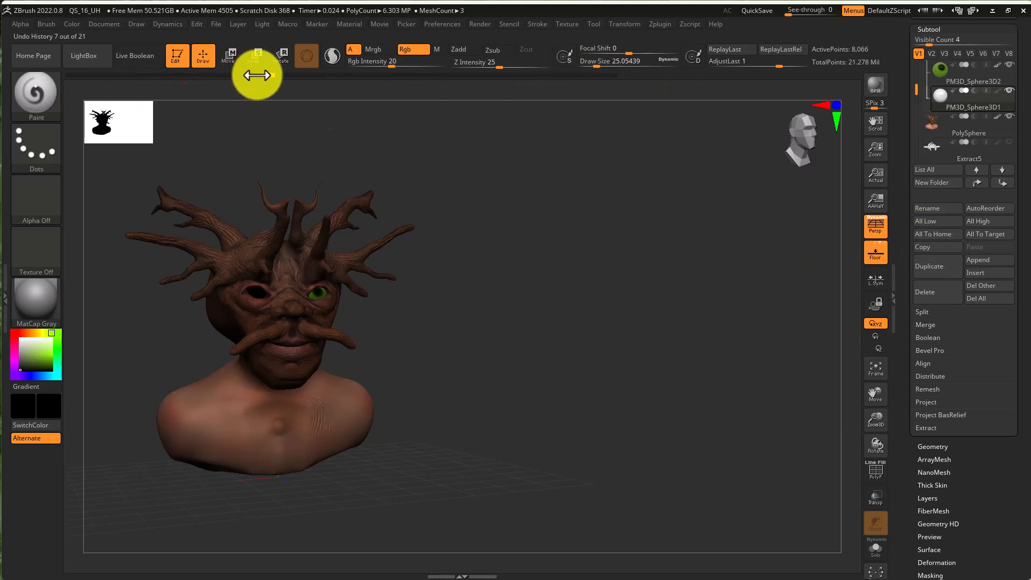
{"action": "left_click", "coordinate": [553, 85]}
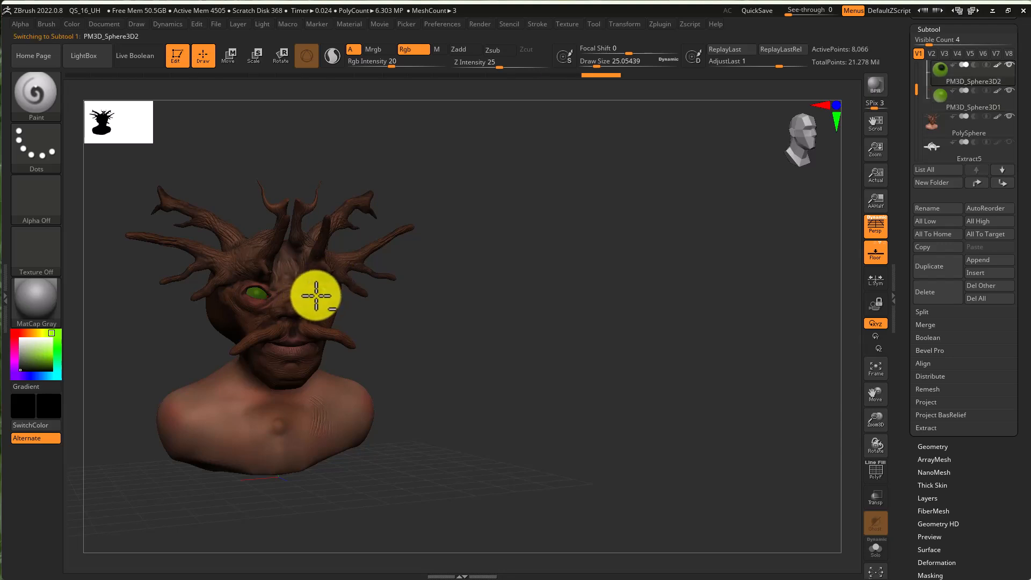
{"action": "left_click", "coordinate": [486, 75]}
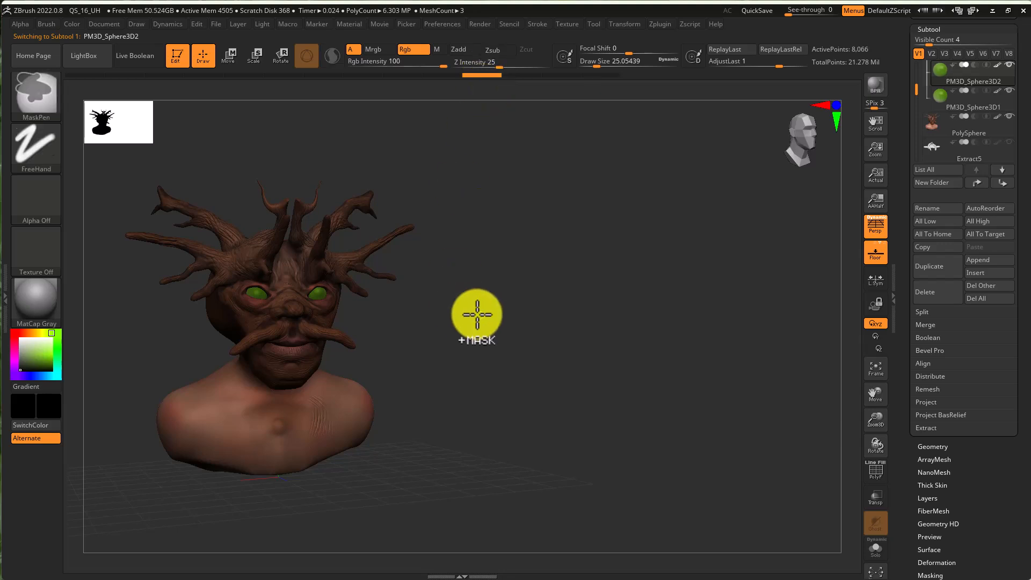
- Show the helmet subtool and select it for painting
{"action": "mouse_move", "coordinate": [411, 322]}
{"action": "left_mouse_down"}
{"action": "mouse_move", "coordinate": [435, 329]}
{"action": "mouse_move", "coordinate": [422, 326]}
{"action": "left_mouse_up"}
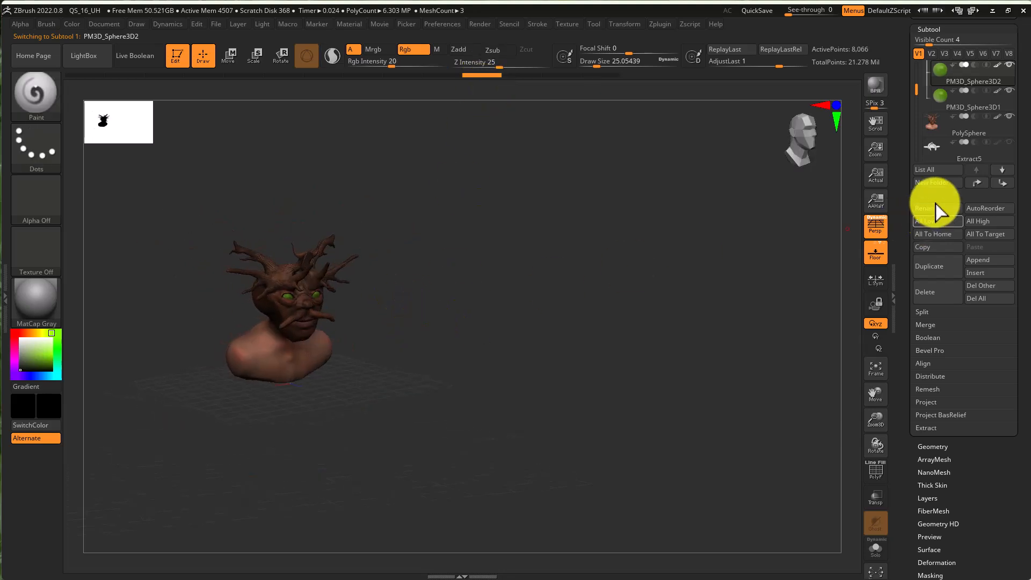
{"action": "left_click", "coordinate": [1008, 143]}
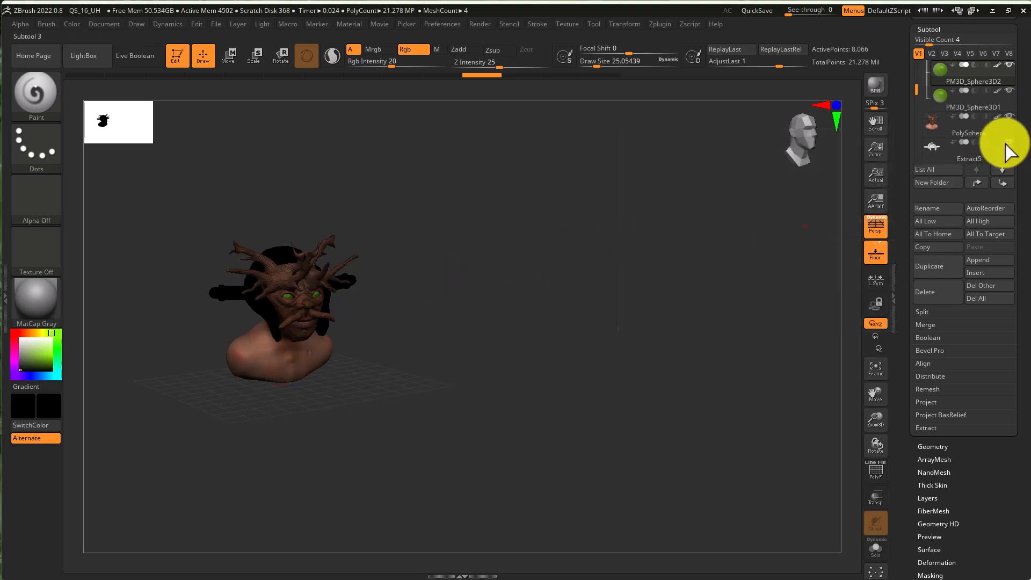
{"action": "left_click", "coordinate": [936, 150]}
{"action": "left_click_drag", "start_coordinate": [543, 294], "coordinate": [351, 336]}
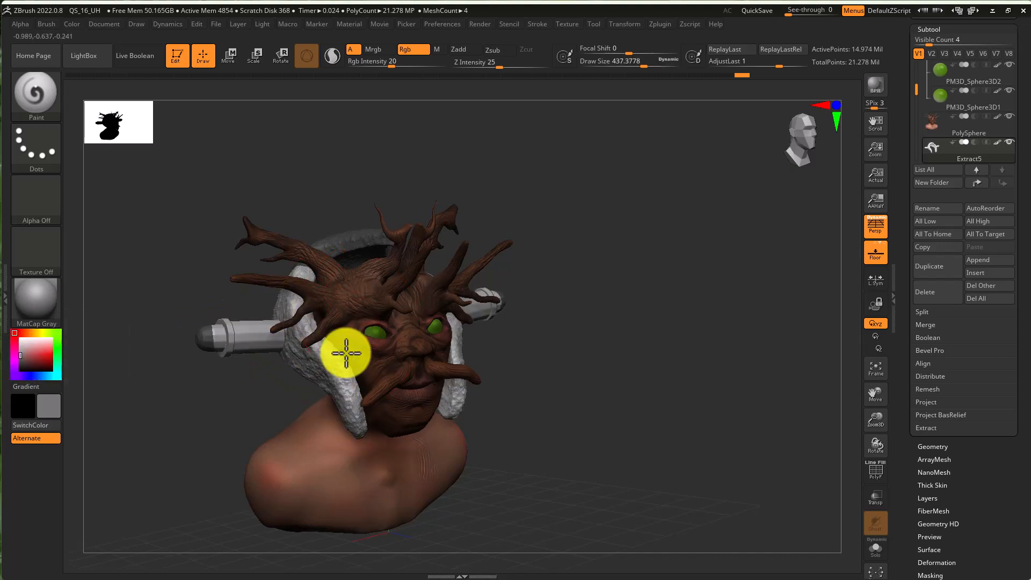
- Set the Rgb intensity to 75 and paint the helmet dark gray all around
{"action": "right_click_drag", "start_coordinate": [281, 338], "coordinate": [403, 373]}
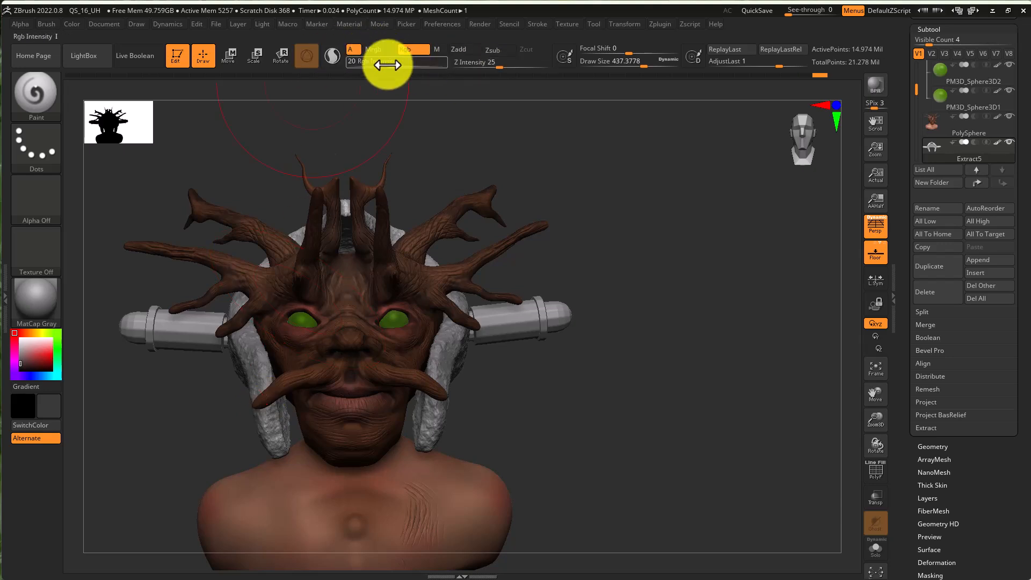
{"action": "left_click_drag", "start_coordinate": [383, 65], "coordinate": [428, 69]}
{"action": "mouse_move", "coordinate": [258, 357]}
{"action": "left_mouse_down"}
{"action": "mouse_move", "coordinate": [266, 375]}
{"action": "mouse_move", "coordinate": [315, 219]}
{"action": "mouse_move", "coordinate": [283, 255]}
{"action": "mouse_move", "coordinate": [277, 313]}
{"action": "left_mouse_up"}
{"action": "right_click_drag", "start_coordinate": [277, 314], "coordinate": [336, 348]}
{"action": "mouse_move", "coordinate": [159, 302]}
{"action": "left_mouse_down"}
{"action": "mouse_move", "coordinate": [100, 281]}
{"action": "mouse_move", "coordinate": [221, 376]}
{"action": "mouse_move", "coordinate": [101, 364]}
{"action": "mouse_move", "coordinate": [161, 327]}
{"action": "mouse_move", "coordinate": [240, 348]}
{"action": "left_mouse_up"}
{"action": "mouse_move", "coordinate": [239, 347]}
{"action": "right_mouse_down"}
{"action": "mouse_move", "coordinate": [224, 322]}
{"action": "mouse_move", "coordinate": [490, 384]}
{"action": "right_mouse_up"}
{"action": "mouse_move", "coordinate": [317, 320]}
{"action": "left_mouse_down"}
{"action": "mouse_move", "coordinate": [320, 368]}
{"action": "mouse_move", "coordinate": [460, 466]}
{"action": "mouse_move", "coordinate": [435, 469]}
{"action": "mouse_move", "coordinate": [358, 247]}
{"action": "mouse_move", "coordinate": [335, 281]}
{"action": "mouse_move", "coordinate": [364, 269]}
{"action": "left_mouse_up"}
{"action": "right_click_drag", "start_coordinate": [690, 365], "coordinate": [547, 380]}
{"action": "right_click_drag", "start_coordinate": [643, 424], "coordinate": [612, 332]}
{"action": "mouse_move", "coordinate": [612, 331]}
{"action": "right_mouse_down", "text": "ctrl"}
{"action": "mouse_move", "coordinate": [678, 340]}
{"action": "mouse_move", "coordinate": [600, 346]}
{"action": "right_mouse_up", "text": "ctrl"}
{"action": "mouse_move", "coordinate": [697, 274]}
{"action": "right_mouse_down"}
{"action": "mouse_move", "coordinate": [691, 293]}
{"action": "mouse_move", "coordinate": [751, 271]}
{"action": "right_mouse_up"}
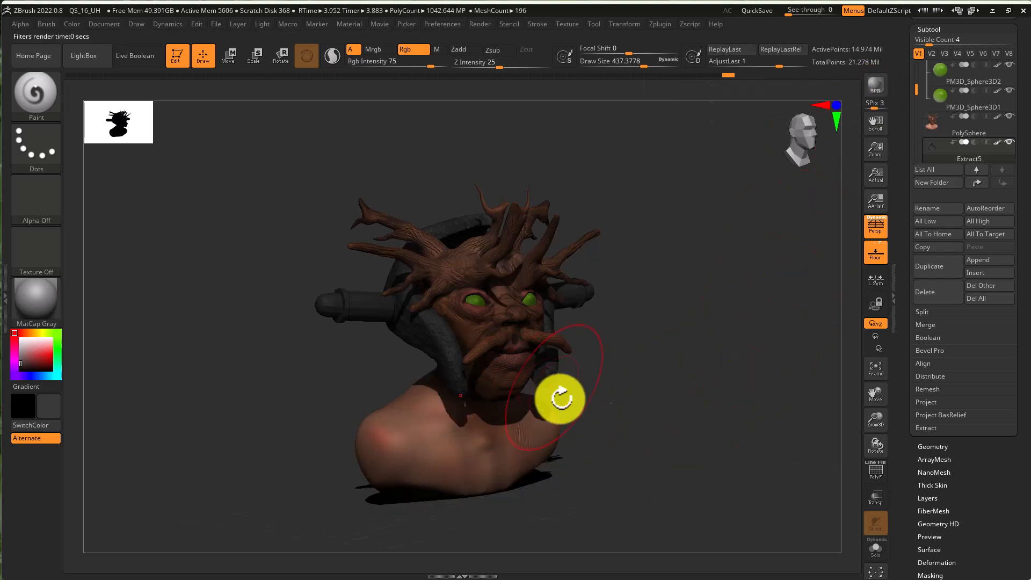
{"action": "right_click_drag", "start_coordinate": [661, 431], "coordinate": [605, 446]}
{"action": "mouse_move", "coordinate": [537, 356]}
{"action": "right_mouse_down", "text": "ctrl"}
{"action": "mouse_move", "coordinate": [635, 354]}
{"action": "mouse_move", "coordinate": [668, 343]}
{"action": "mouse_move", "coordinate": [672, 329]}
{"action": "right_mouse_up", "text": "ctrl"}
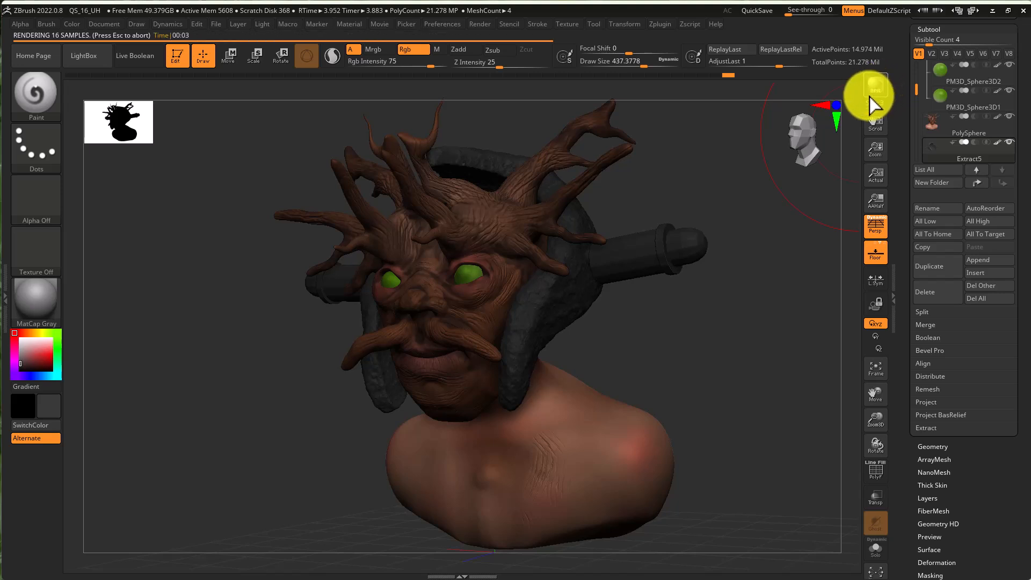
{"action": "mouse_move", "coordinate": [729, 318]}
{"action": "right_mouse_down"}
{"action": "mouse_move", "coordinate": [752, 315]}
{"action": "mouse_move", "coordinate": [713, 329]}
{"action": "mouse_move", "coordinate": [644, 329]}
{"action": "right_mouse_up"}
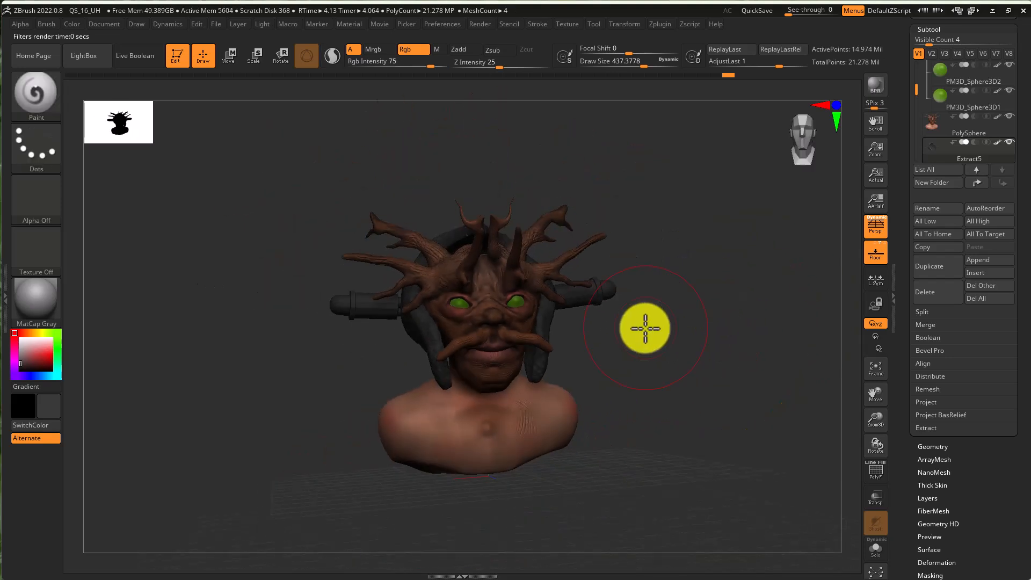